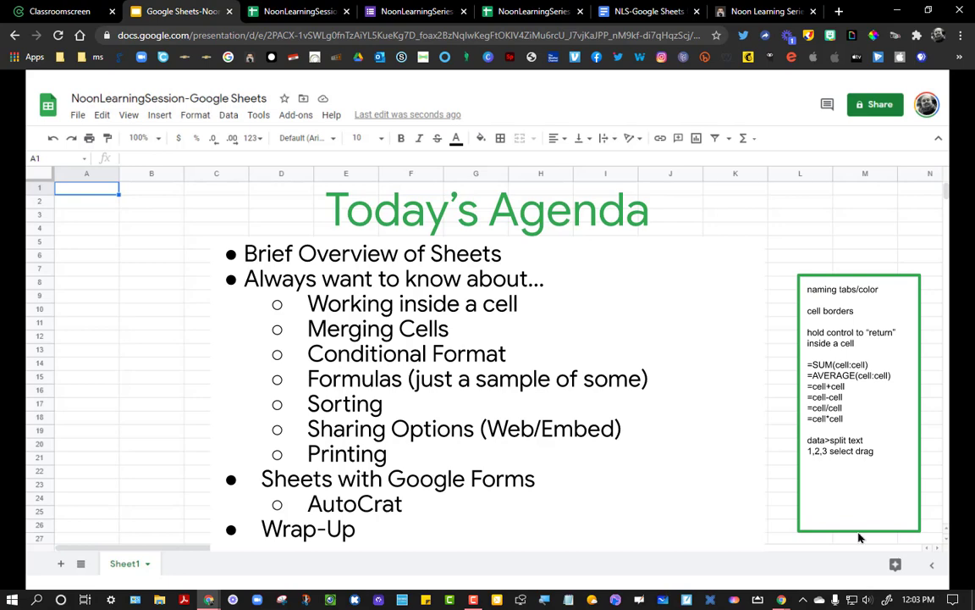
- Switch to the NoonLearningSession-Google Sheets spreadsheet and look over the available insert options
{"action": "left_click", "coordinate": [265, 17]}
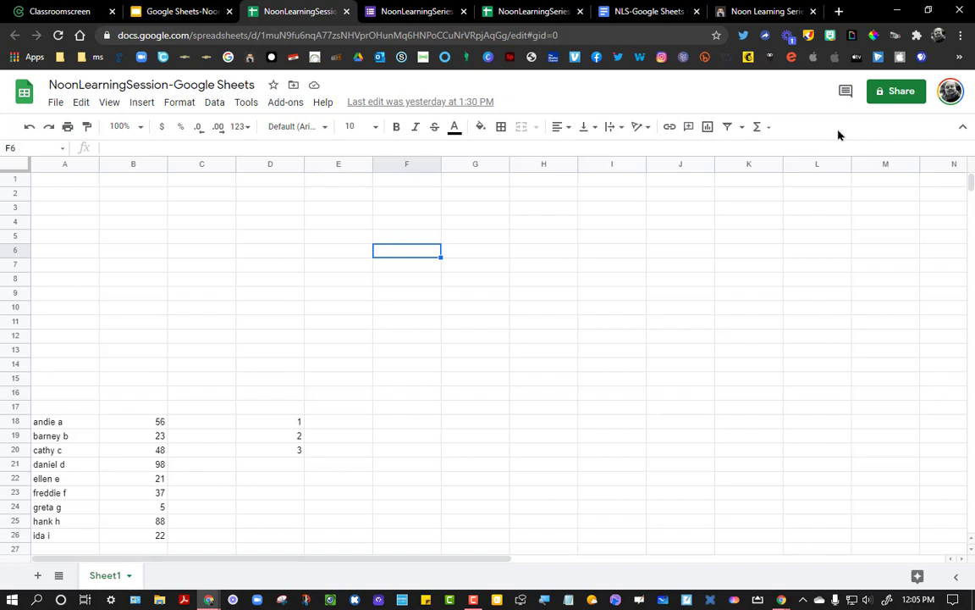
{"action": "left_click", "coordinate": [131, 104]}
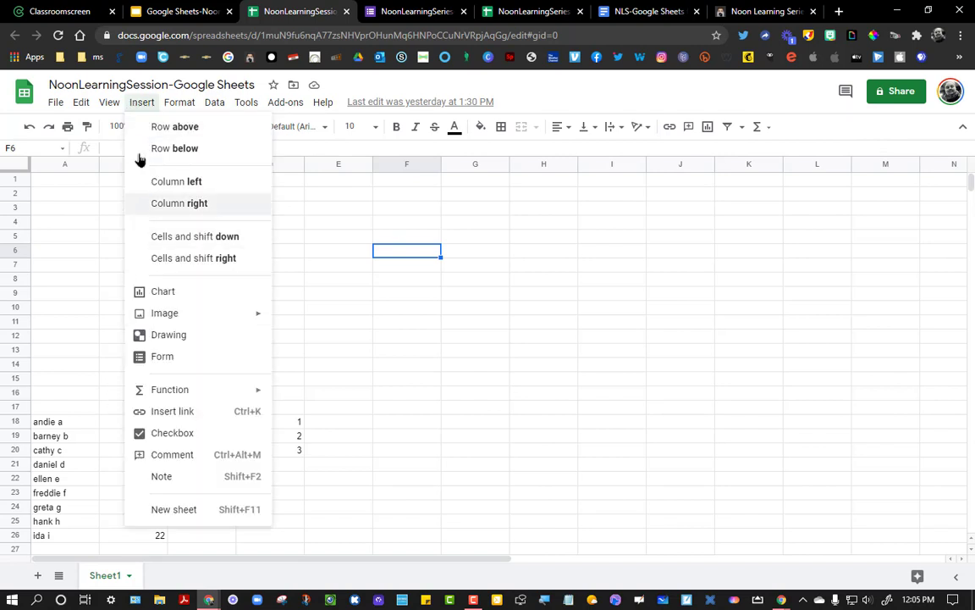
{"action": "left_click", "coordinate": [141, 103]}
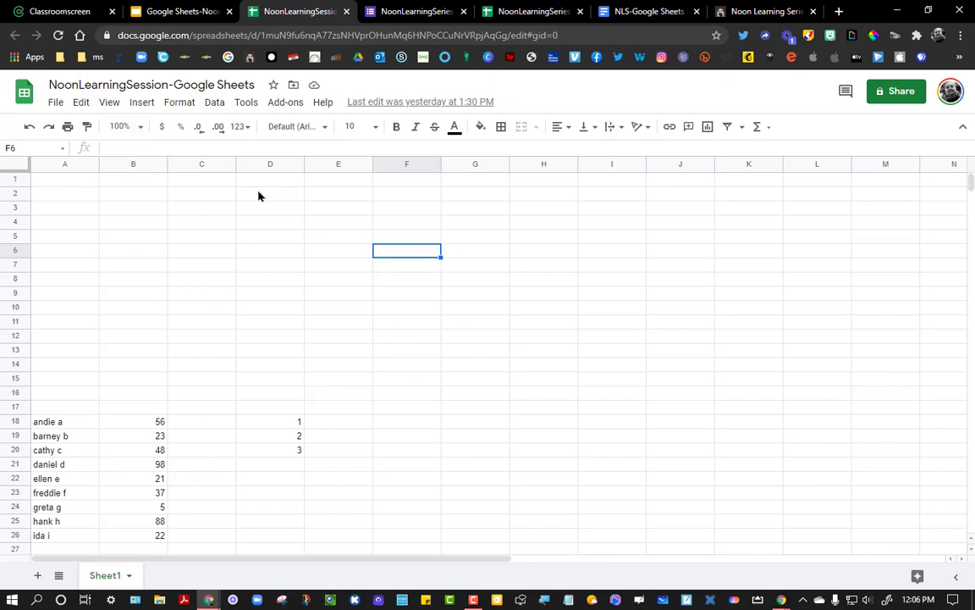
- Zoom the sheet to 150% to preview the enlarged cells, and restore the zoom to 100%
{"action": "left_click", "coordinate": [138, 128]}
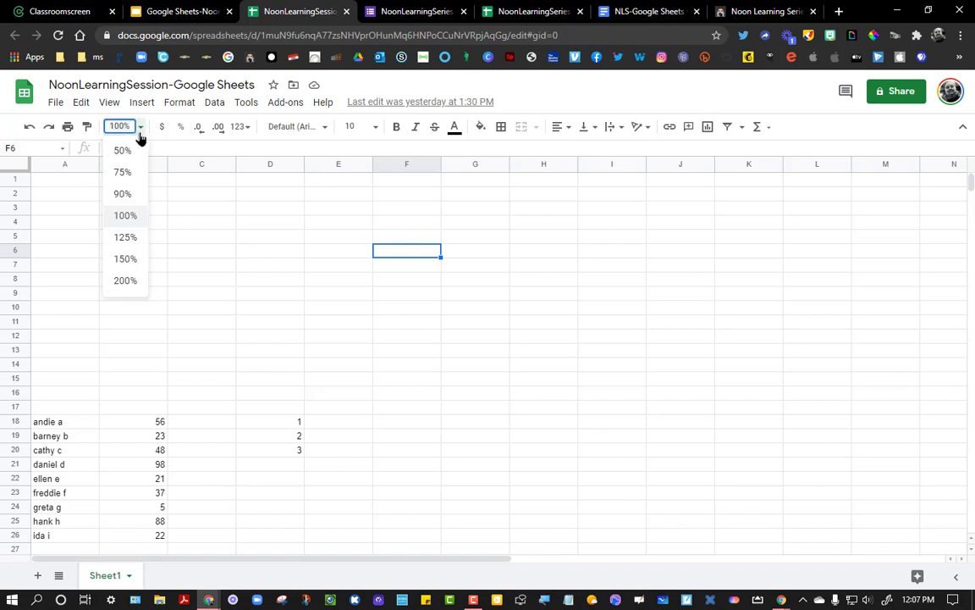
{"action": "left_click", "coordinate": [129, 259]}
{"action": "scroll", "coordinate": [145, 279], "scroll_direction": "down", "scroll_amount": 3}
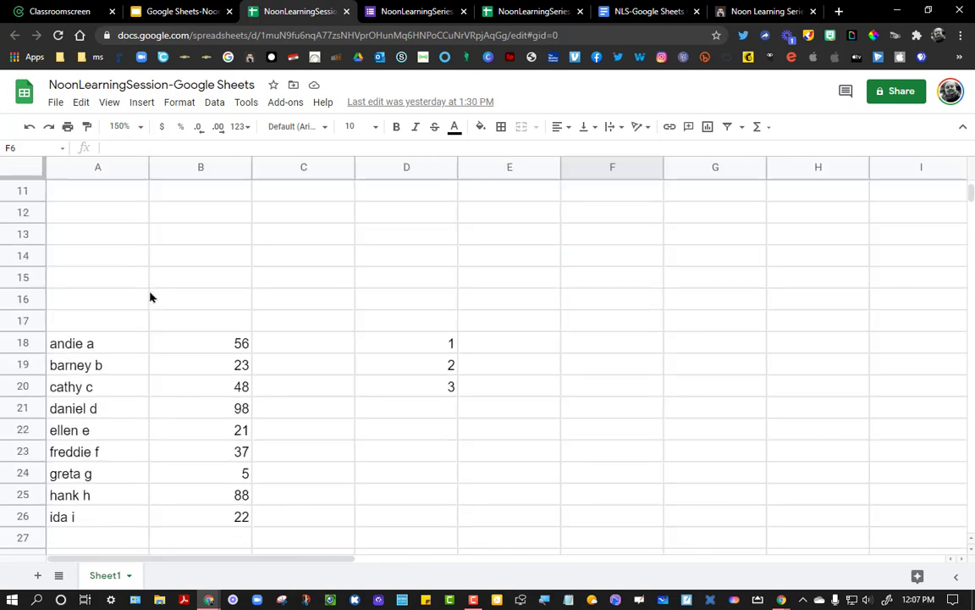
{"action": "scroll", "coordinate": [153, 292], "scroll_direction": "up", "scroll_amount": 3}
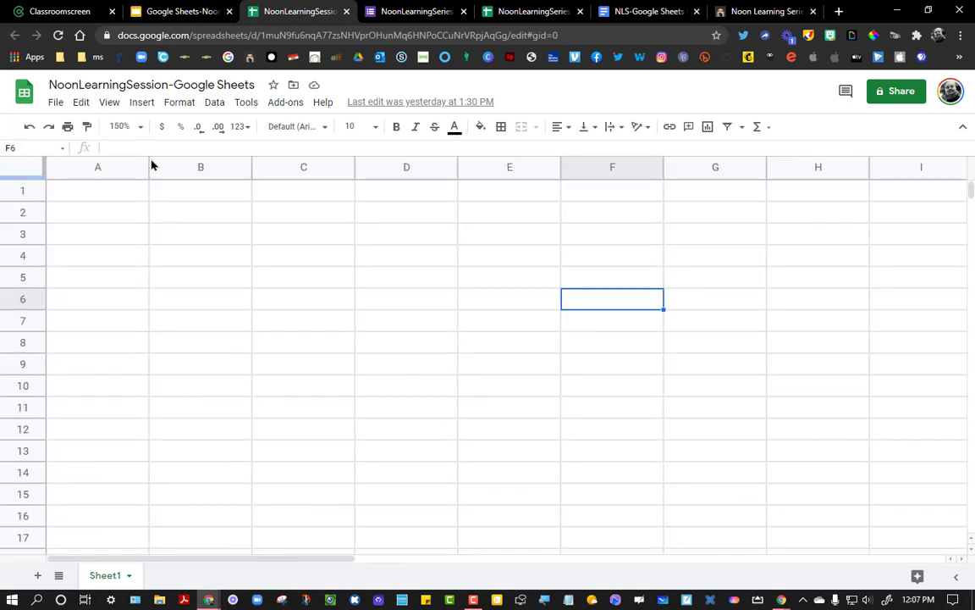
{"action": "left_click", "coordinate": [139, 128]}
{"action": "left_click", "coordinate": [127, 217]}
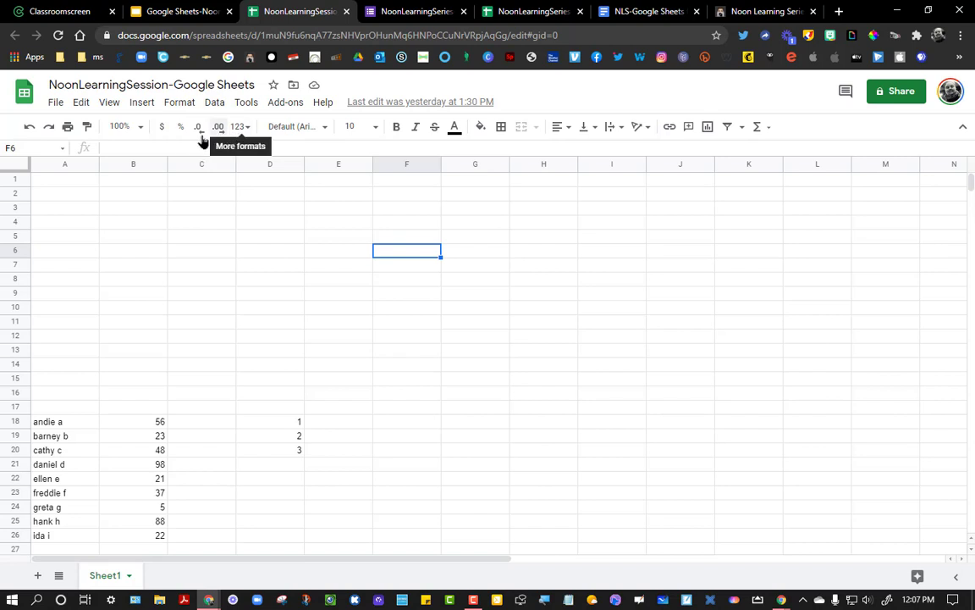
{"action": "left_click", "coordinate": [178, 102]}
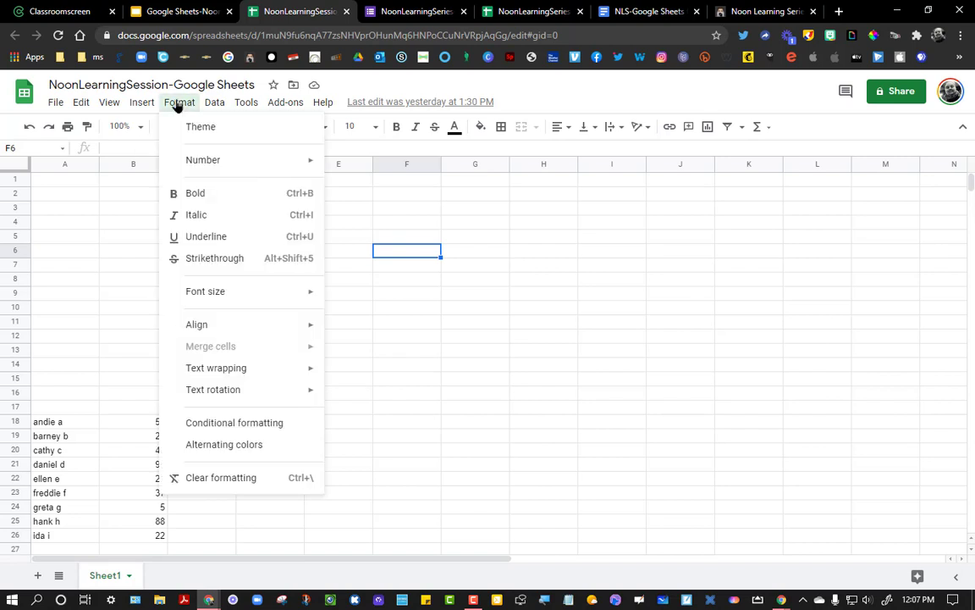
{"action": "left_click", "coordinate": [178, 103]}
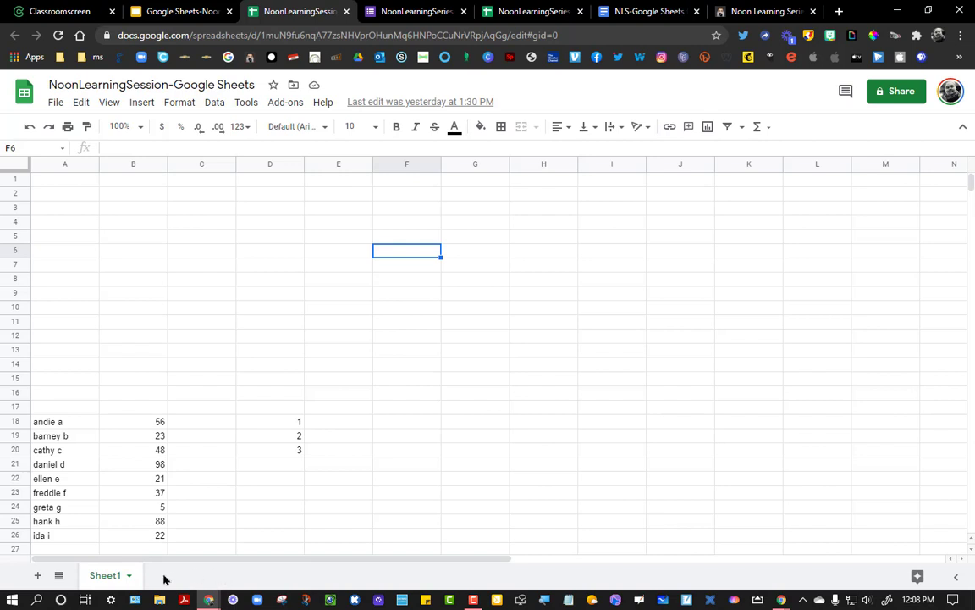
- Rename Sheet1 as "Sample Data"
{"action": "left_click", "coordinate": [131, 576]}
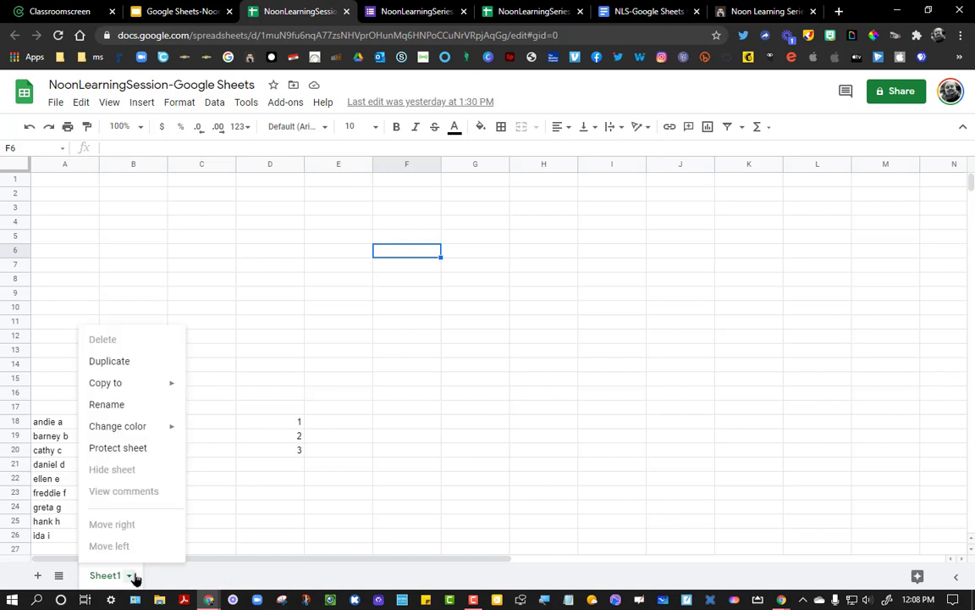
{"action": "left_click", "coordinate": [117, 405]}
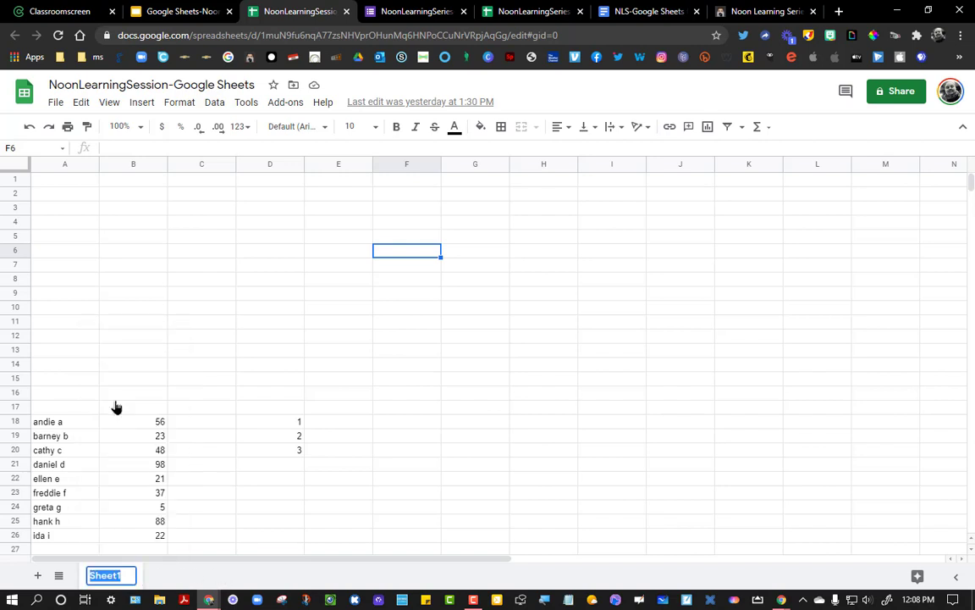
{"action": "type", "text": "Sample "}
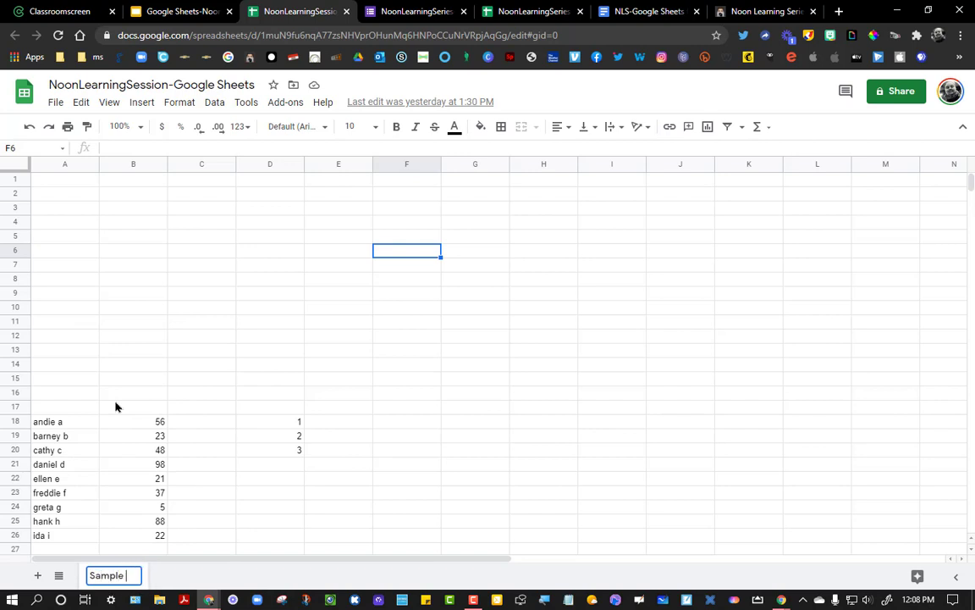
{"action": "type", "text": "Data"}
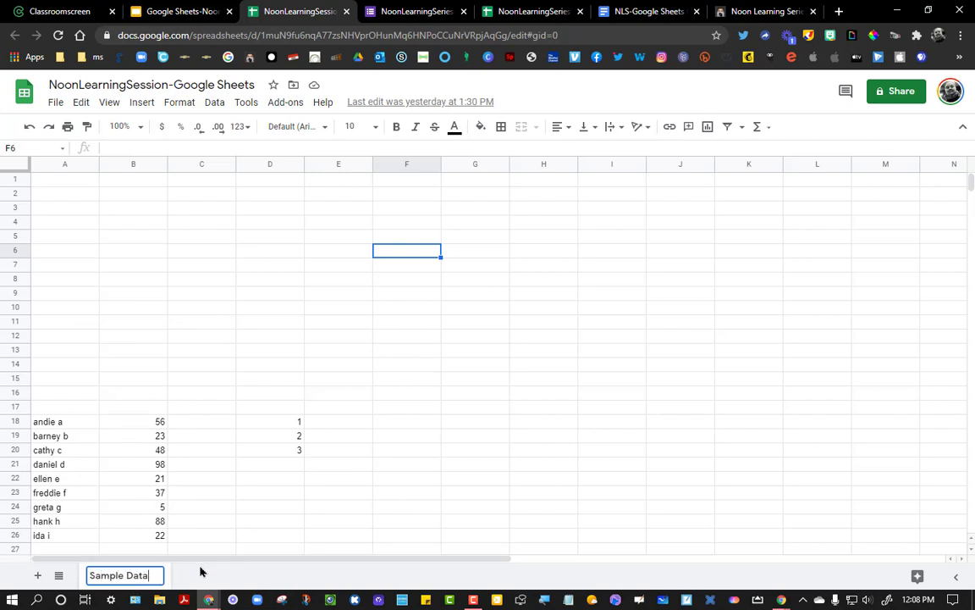
{"action": "key", "text": "Return"}
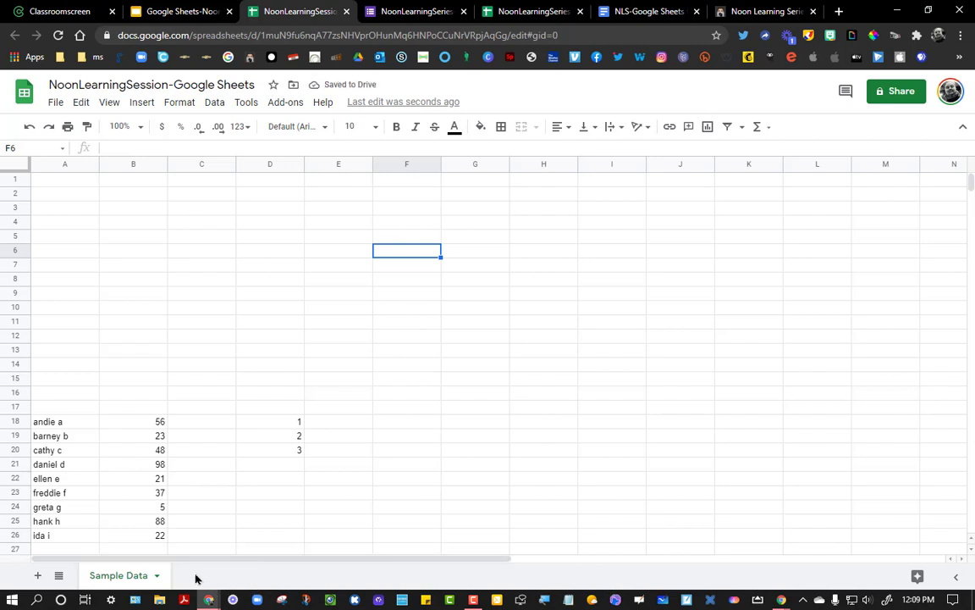
- Add a second sheet to the spreadsheet and name it "More Data"
{"action": "left_click", "coordinate": [38, 575]}
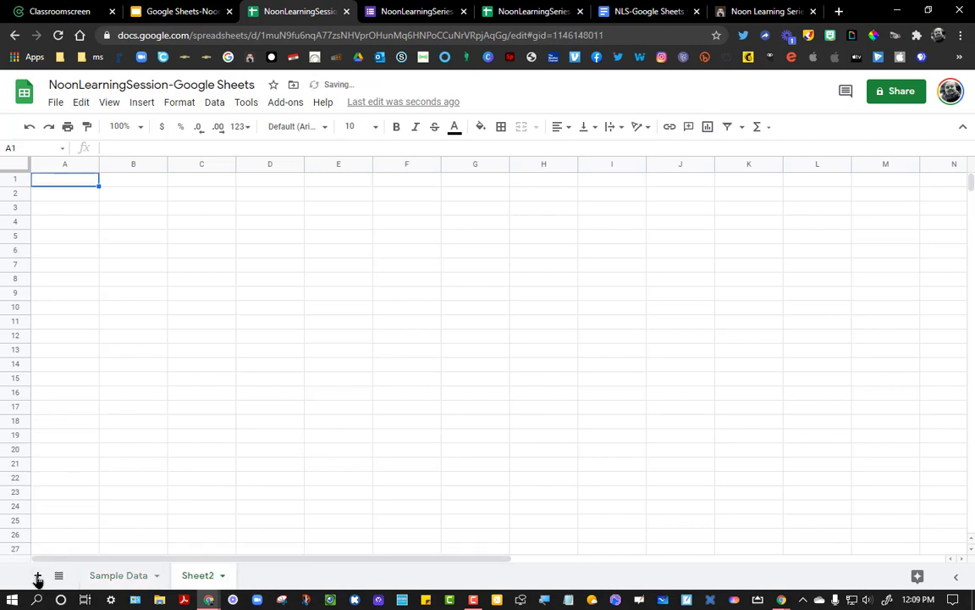
{"action": "left_click", "coordinate": [222, 575]}
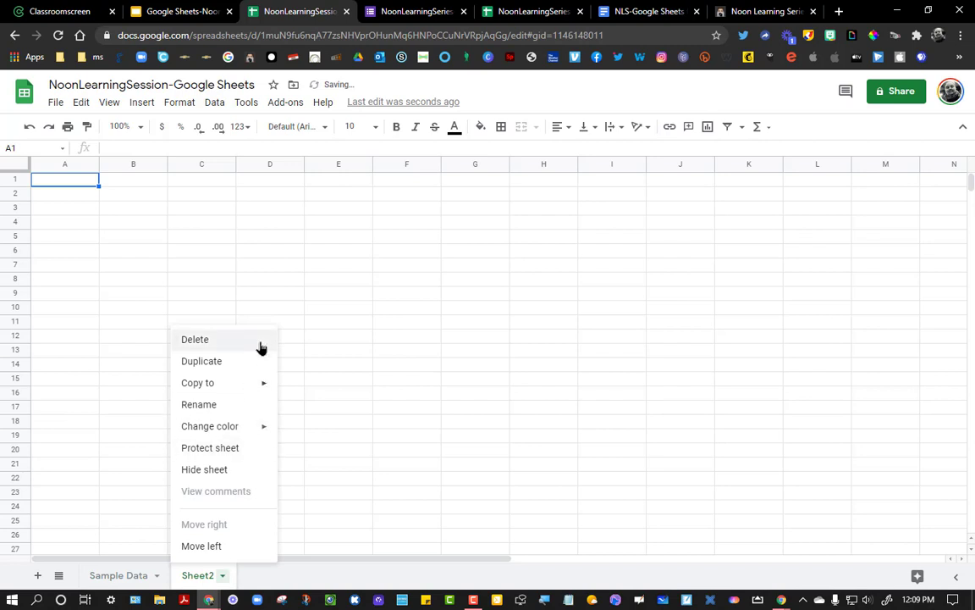
{"action": "left_click", "coordinate": [217, 407]}
{"action": "type", "text": "MOre"}
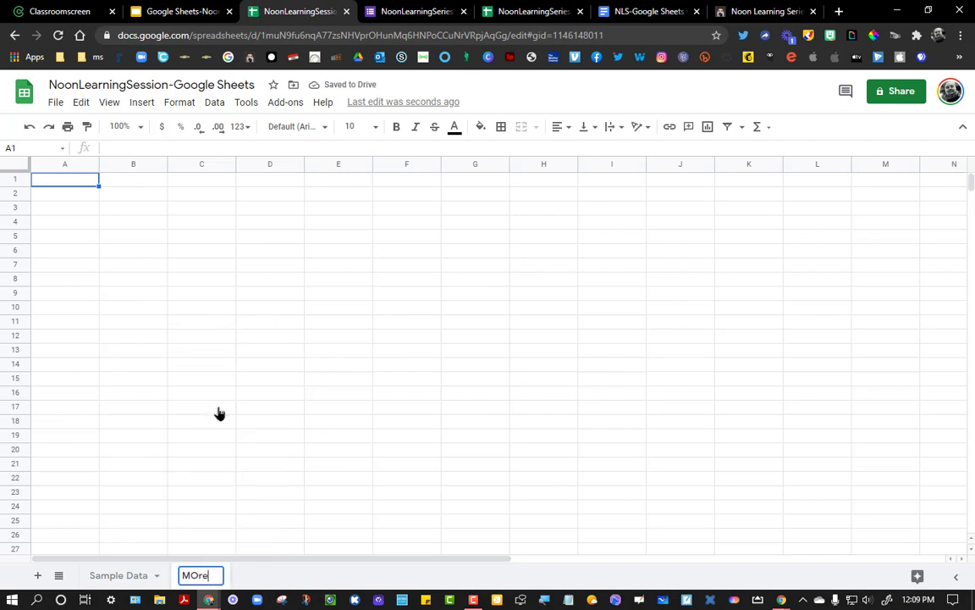
{"action": "key", "text": "BackSpace"}
{"action": "key", "text": "BackSpace"}
{"action": "key", "text": "BackSpace"}
{"action": "type", "text": "ore Data"}
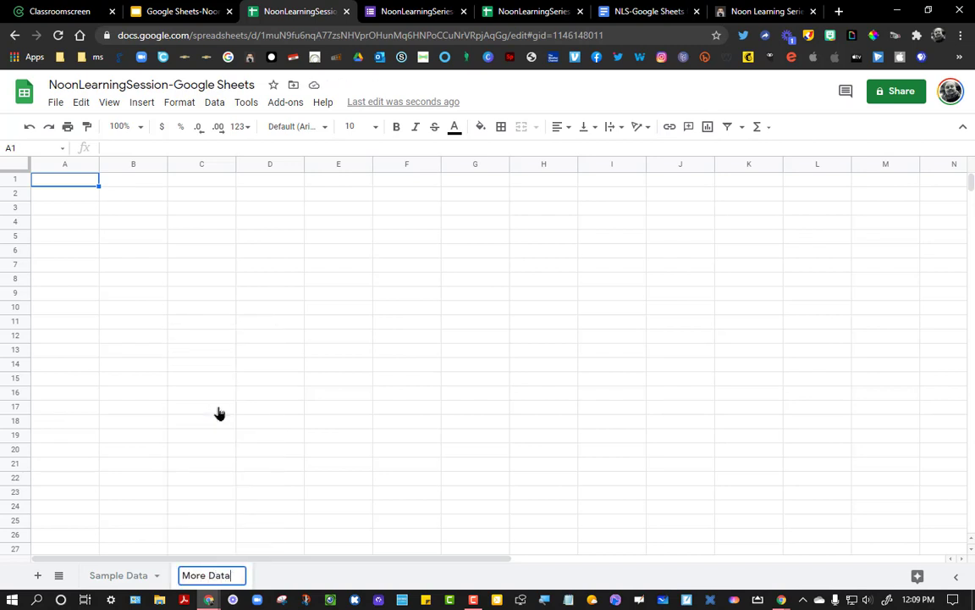
{"action": "key", "text": "Return"}
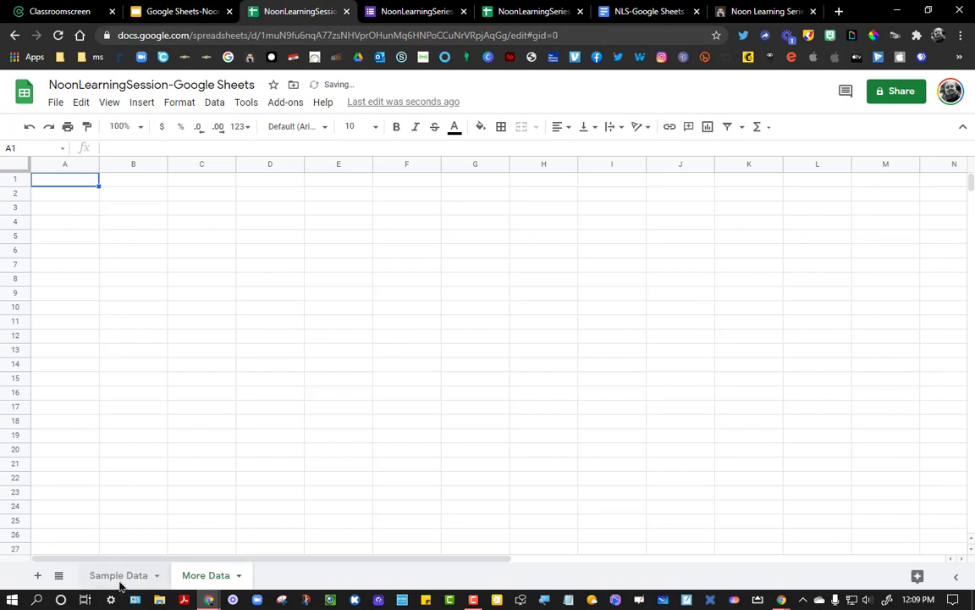
- Set the tab color of the Sample Data sheet to red
{"action": "left_click", "coordinate": [120, 577]}
{"action": "left_click", "coordinate": [156, 575]}
{"action": "mouse_move", "coordinate": [154, 432]}
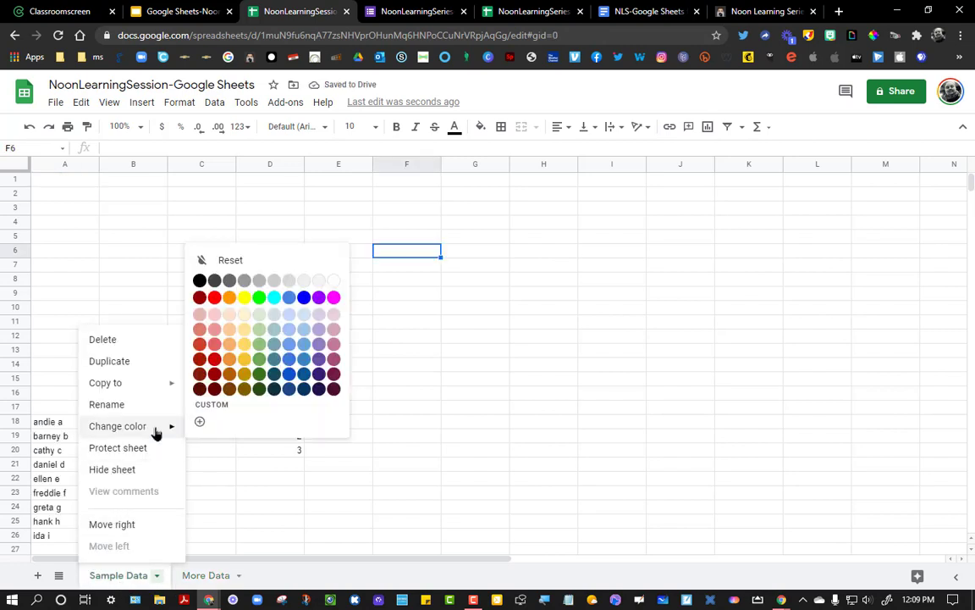
{"action": "left_click", "coordinate": [214, 298]}
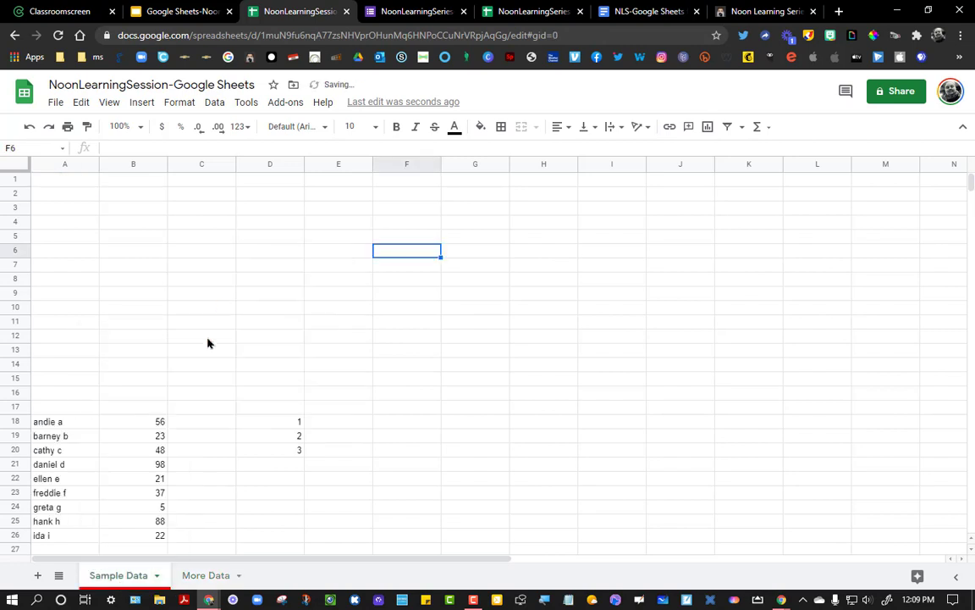
- Set the tab color of the More Data sheet to blue
{"action": "left_click", "coordinate": [237, 577]}
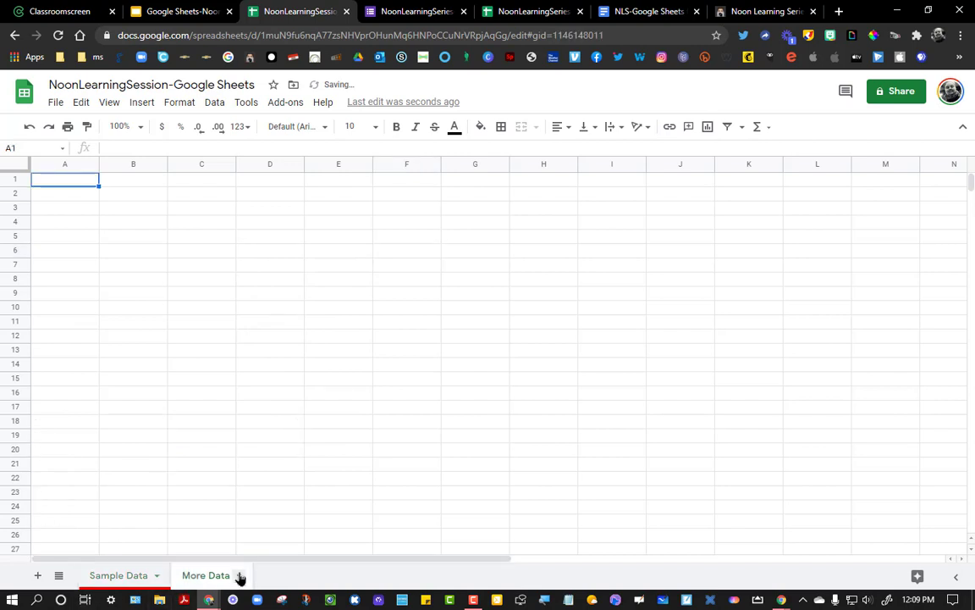
{"action": "left_click", "coordinate": [240, 577]}
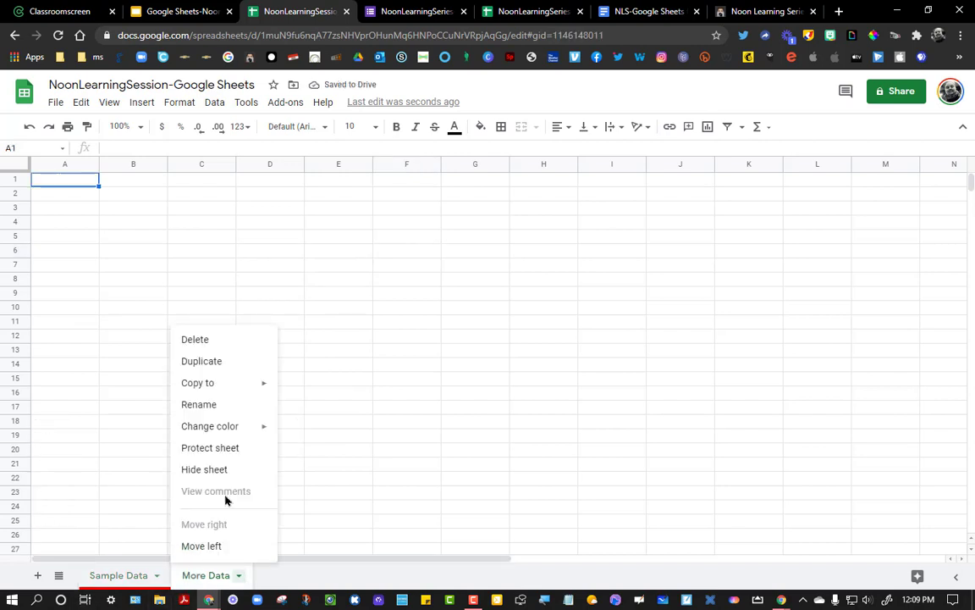
{"action": "mouse_move", "coordinate": [215, 438]}
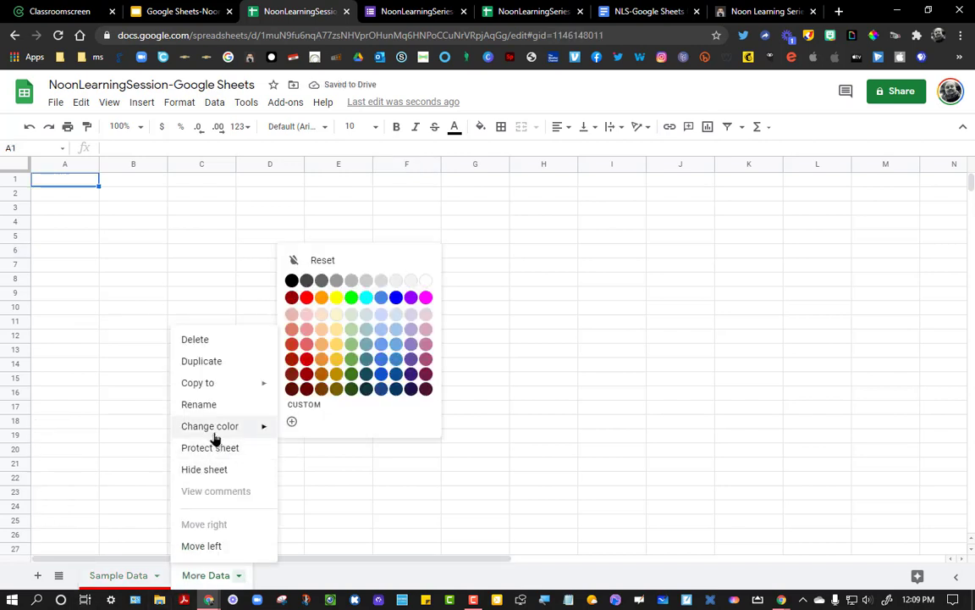
{"action": "left_click", "coordinate": [394, 298]}
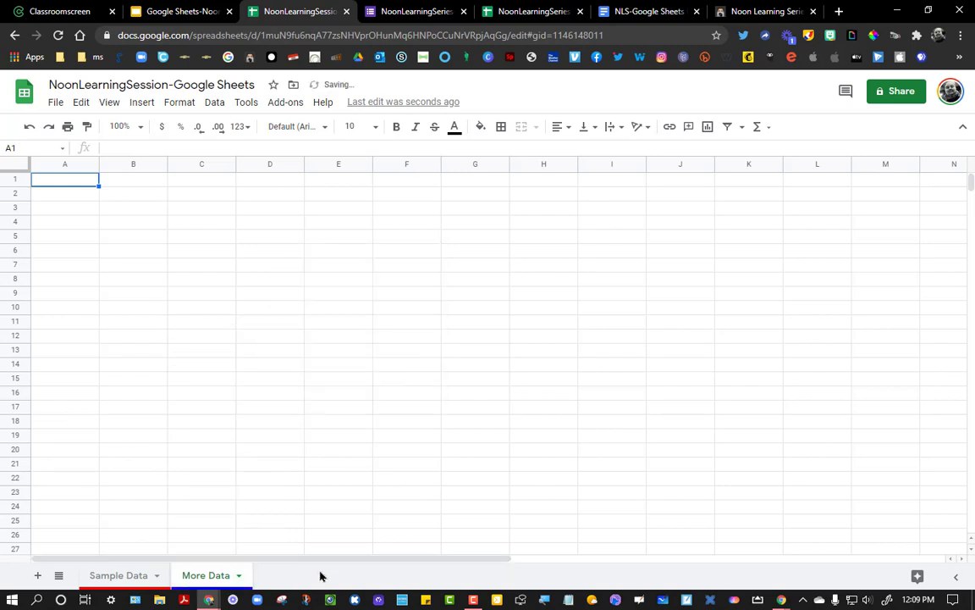
- Return to the Sample Data sheet and select the list of names in A18:A26
{"action": "left_click", "coordinate": [113, 576]}
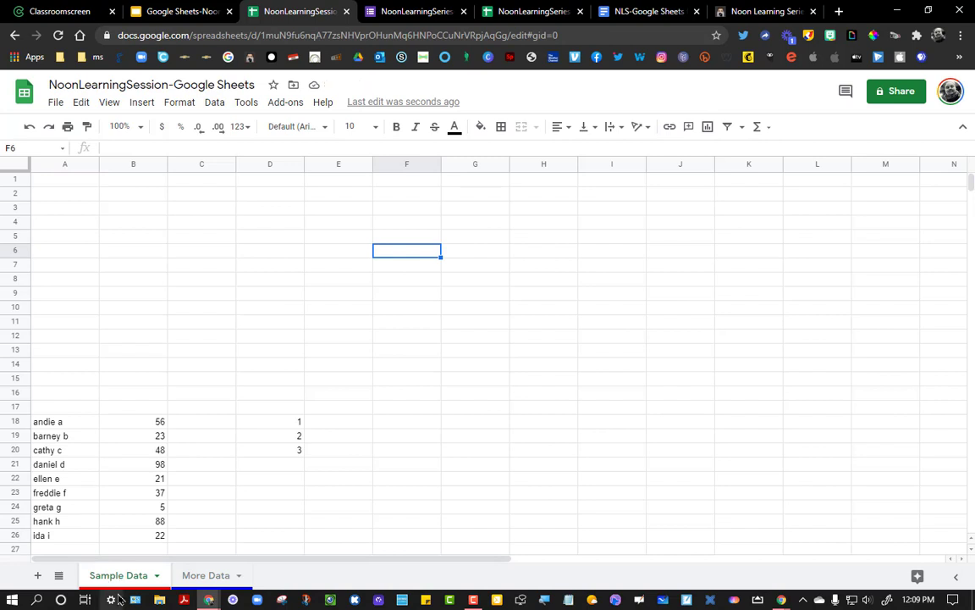
{"action": "left_click", "coordinate": [75, 425]}
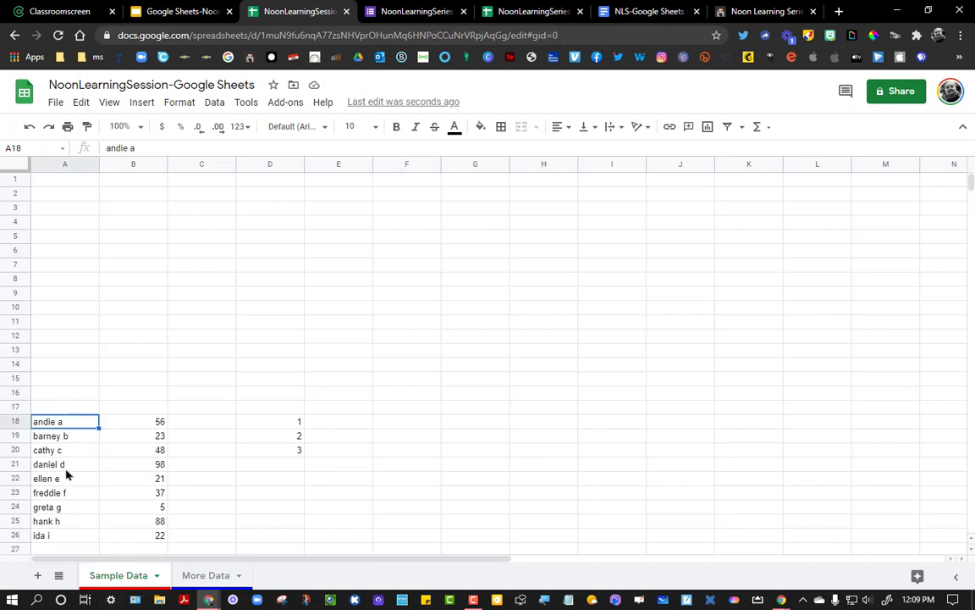
{"action": "left_click", "coordinate": [56, 539], "text": "shift"}
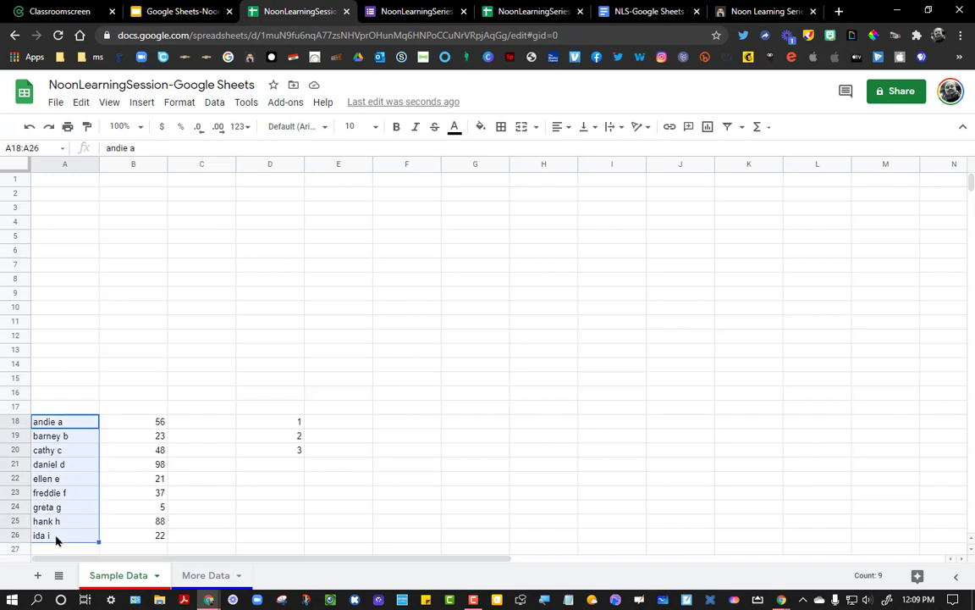
{"action": "left_click", "coordinate": [185, 396]}
{"action": "left_click", "coordinate": [60, 425]}
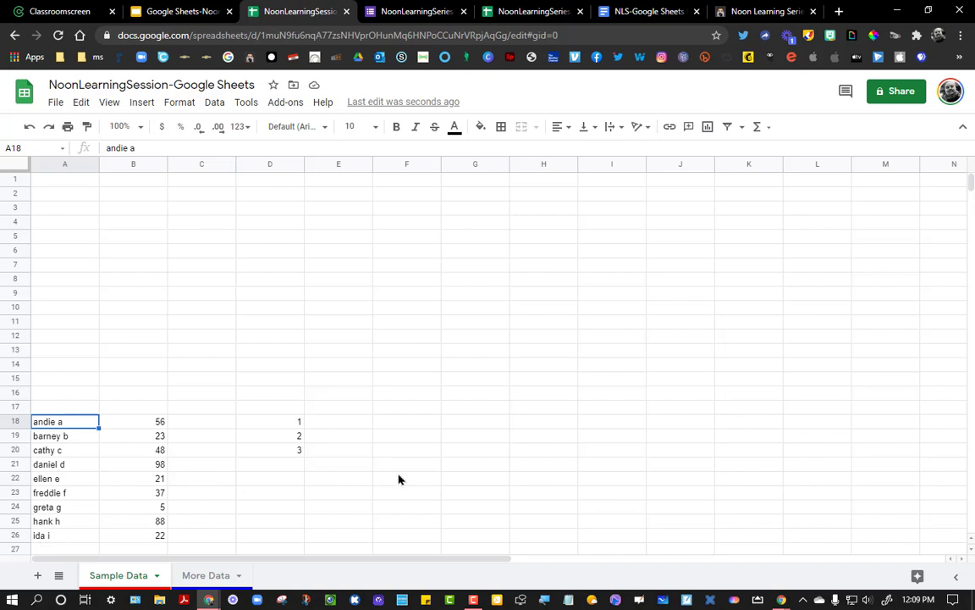
{"action": "left_click", "coordinate": [398, 477]}
{"action": "left_click", "coordinate": [55, 426]}
{"action": "left_click_drag", "start_coordinate": [73, 476], "coordinate": [83, 424]}
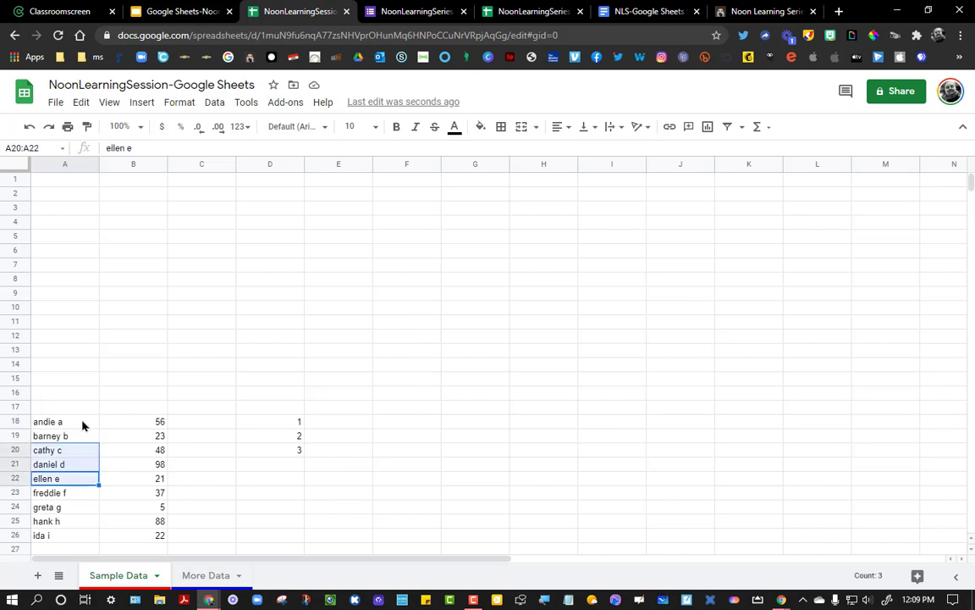
{"action": "left_click", "coordinate": [85, 424]}
- Move the list of names from A18:A26 to the head of column A, starting in cell A1
{"action": "left_click", "coordinate": [46, 538]}
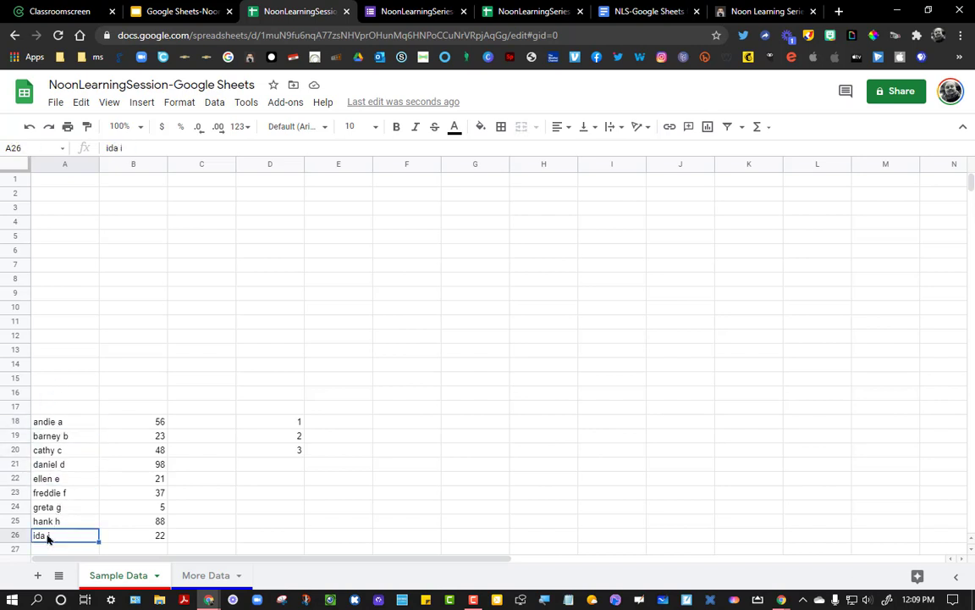
{"action": "left_click", "coordinate": [73, 425], "text": "shift"}
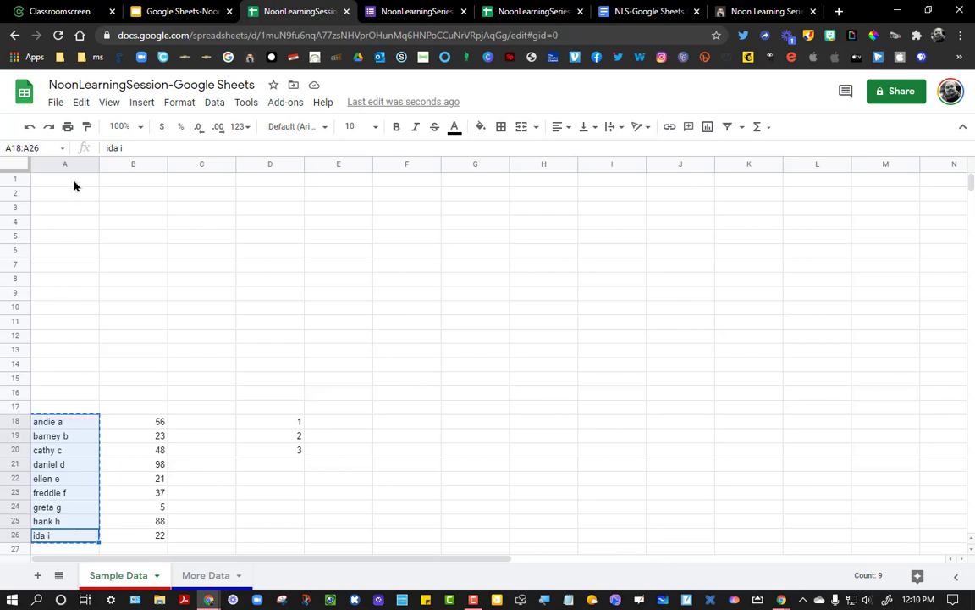
{"action": "key", "text": "ctrl+c"}
{"action": "left_click", "coordinate": [70, 181]}
{"action": "key", "text": "ctrl+v"}
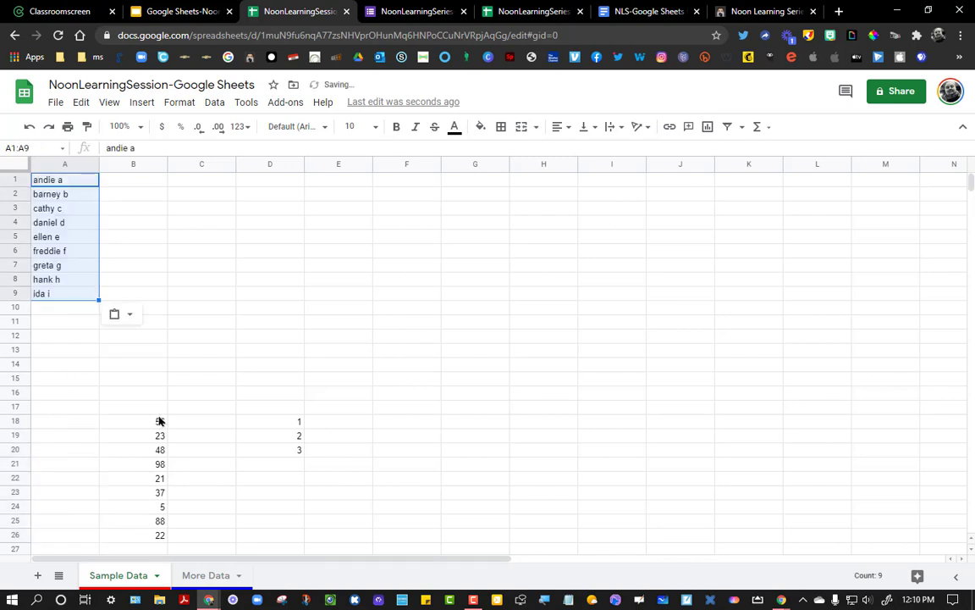
- Deselect the moved names and zoom the Sample Data sheet to 150%
{"action": "left_click", "coordinate": [453, 310]}
{"action": "left_click", "coordinate": [135, 128]}
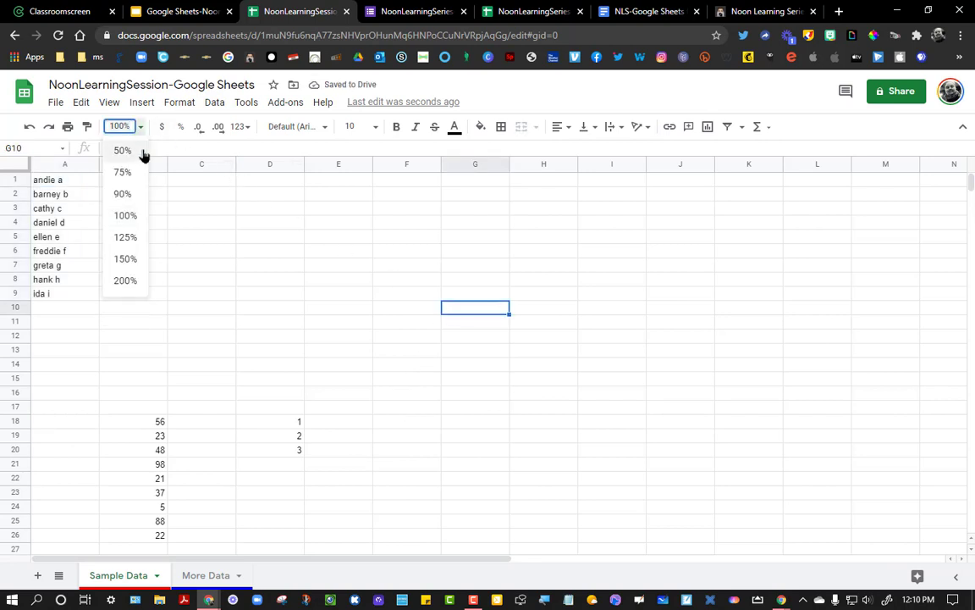
{"action": "left_click", "coordinate": [122, 259]}
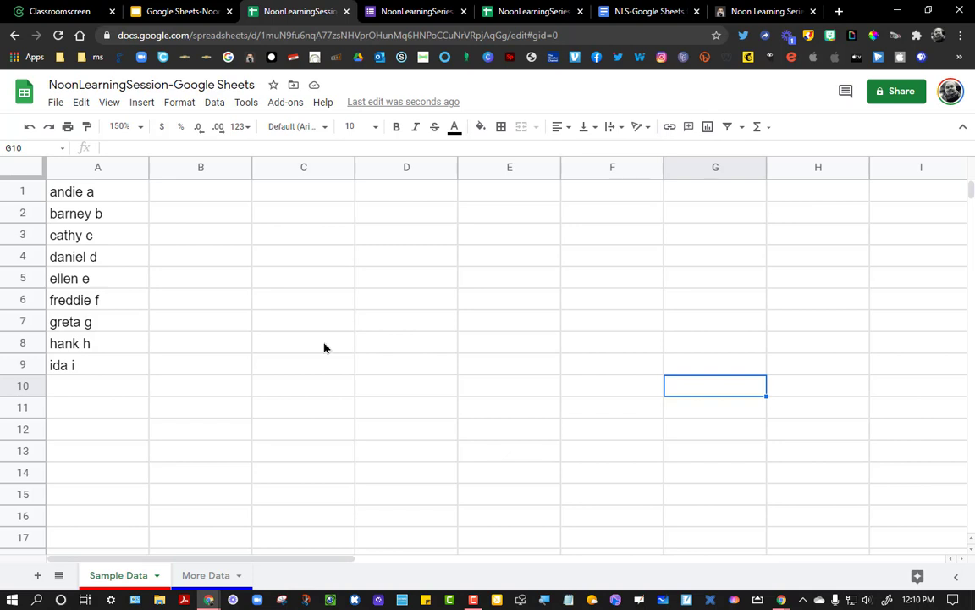
- Go through the individual name entries in cells A1 to A9 of the Sample Data sheet
{"action": "left_click", "coordinate": [96, 192]}
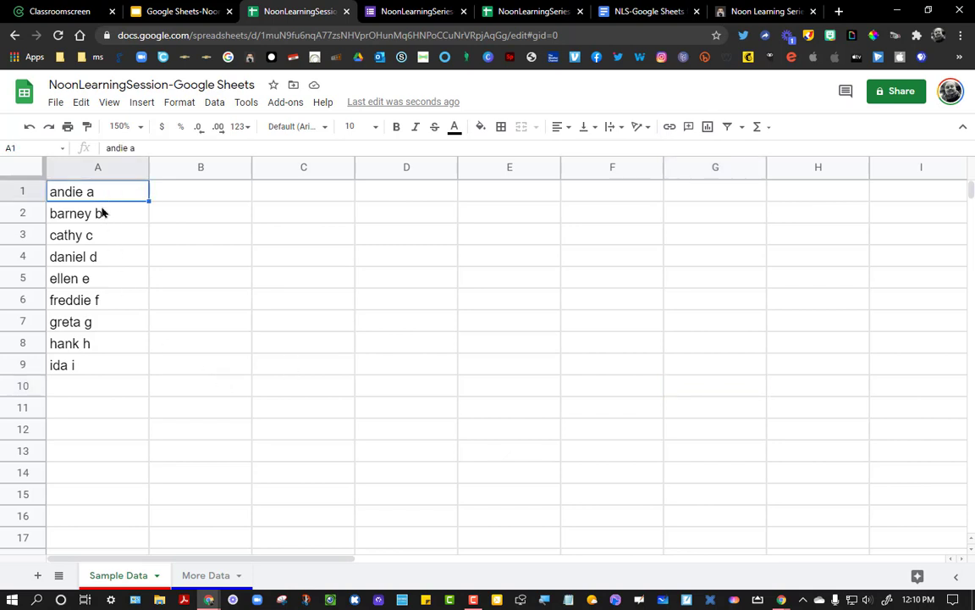
{"action": "left_click", "coordinate": [100, 213]}
{"action": "left_click", "coordinate": [101, 242]}
{"action": "left_click", "coordinate": [98, 279]}
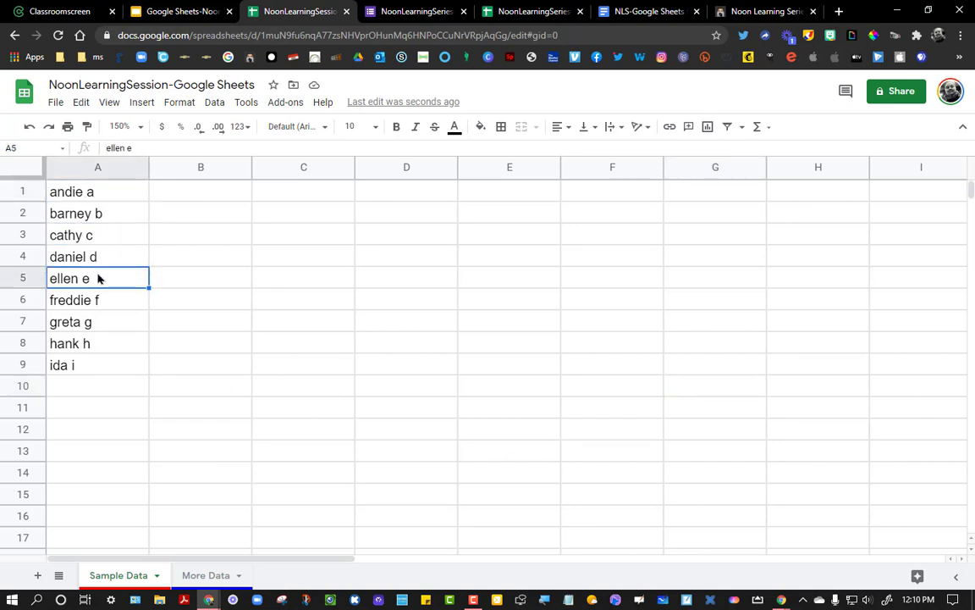
{"action": "left_click", "coordinate": [108, 254]}
{"action": "left_click", "coordinate": [104, 286]}
{"action": "left_click", "coordinate": [104, 307]}
{"action": "left_click", "coordinate": [97, 349]}
{"action": "left_click", "coordinate": [94, 369]}
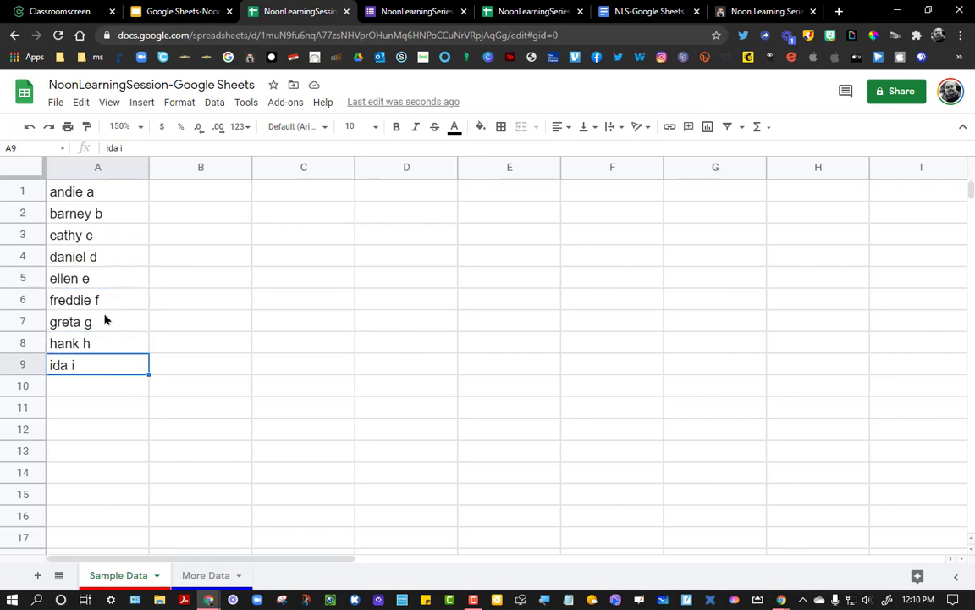
{"action": "left_click", "coordinate": [103, 190]}
{"action": "left_click", "coordinate": [102, 366]}
{"action": "left_click", "coordinate": [116, 201]}
{"action": "left_click", "coordinate": [103, 347]}
- Split the names in A1:A9 into separate columns with Space as the separator, and undo the split
{"action": "left_click", "coordinate": [96, 197]}
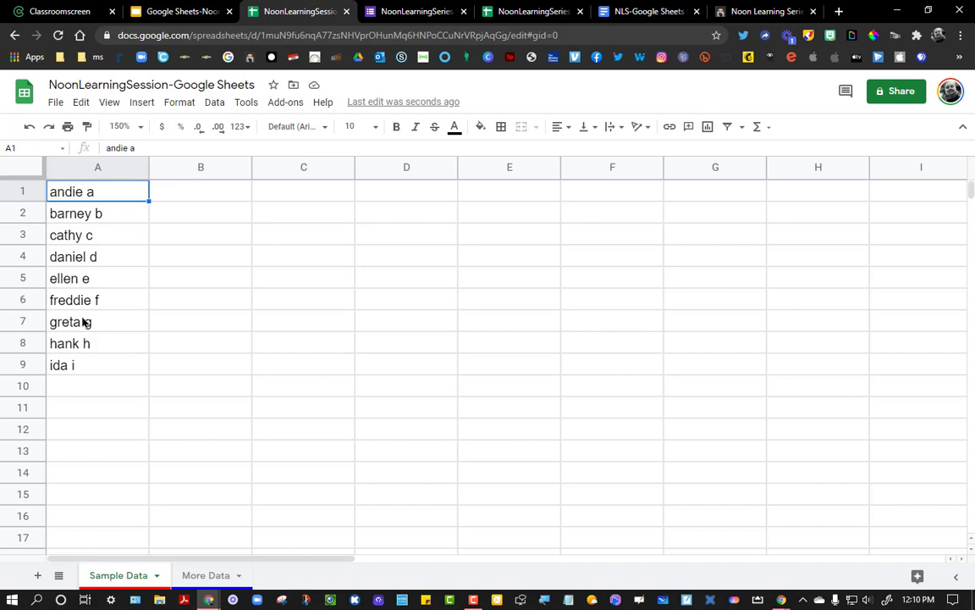
{"action": "left_click", "coordinate": [82, 370], "text": "shift"}
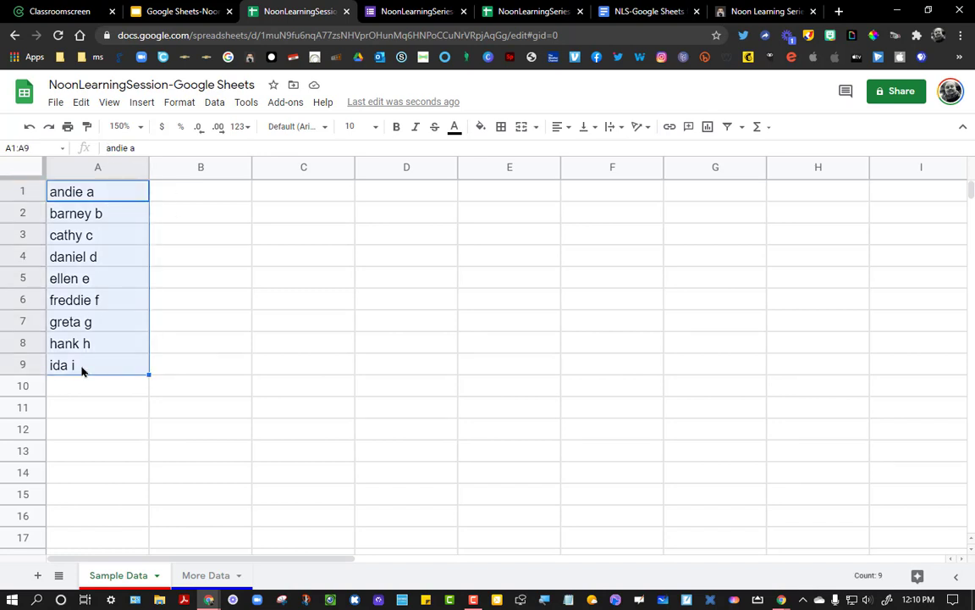
{"action": "left_click", "coordinate": [215, 105]}
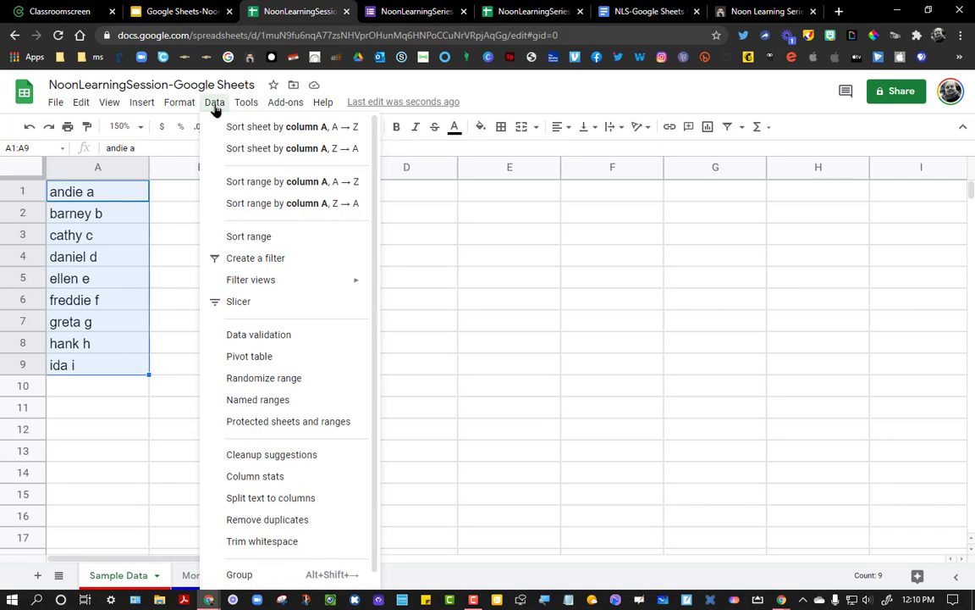
{"action": "left_click", "coordinate": [238, 506]}
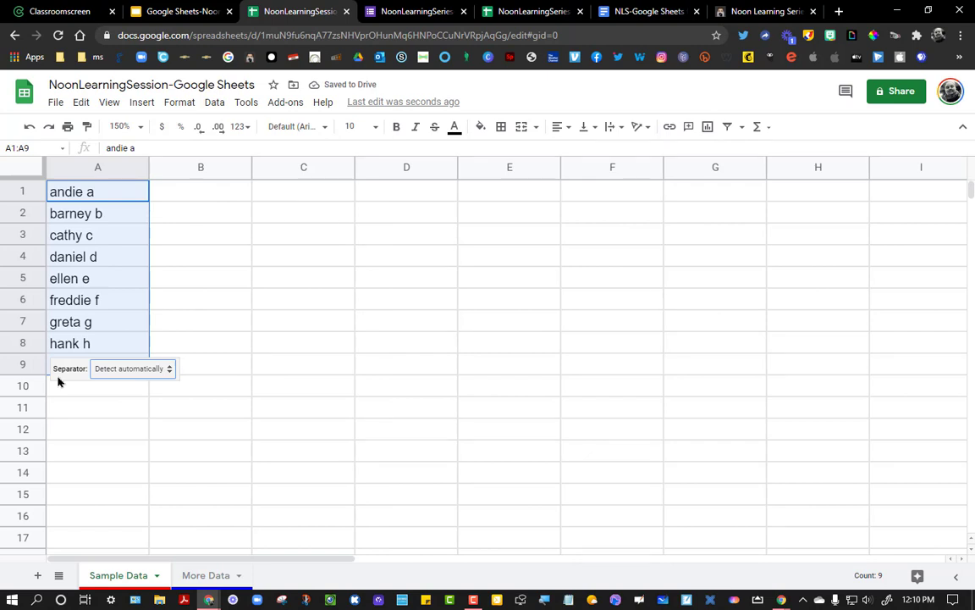
{"action": "left_click", "coordinate": [126, 375]}
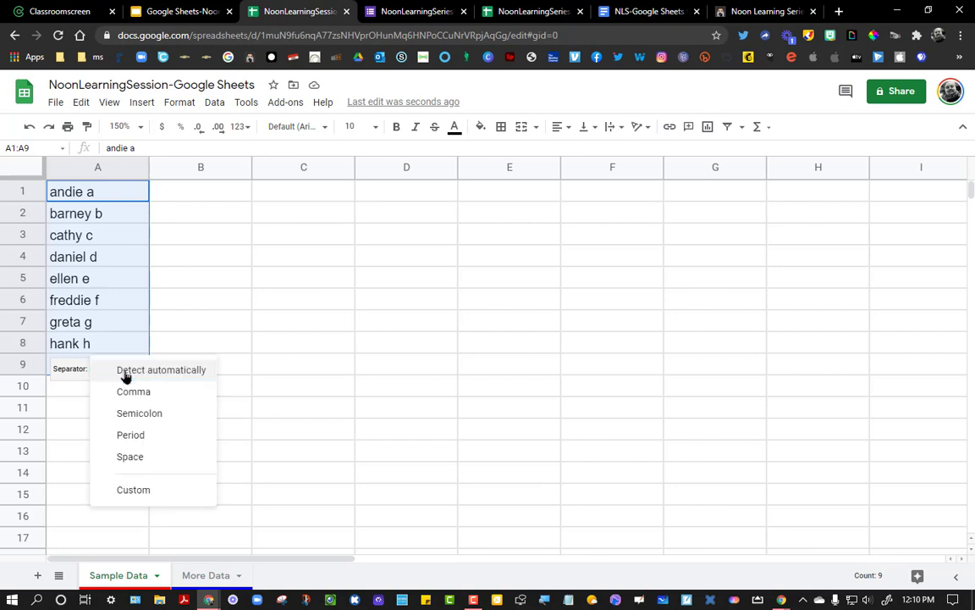
{"action": "left_click", "coordinate": [130, 457]}
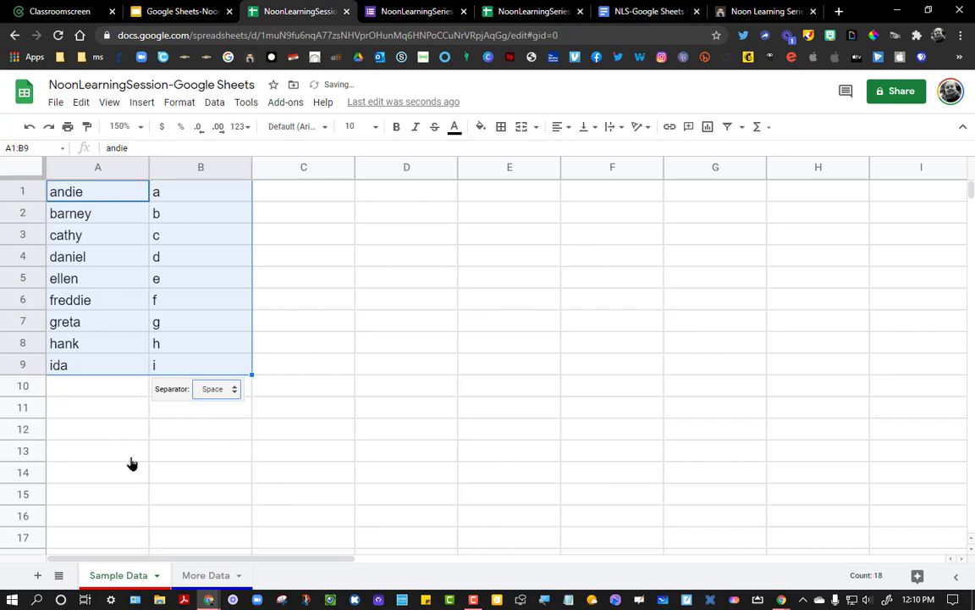
{"action": "left_click", "coordinate": [130, 457]}
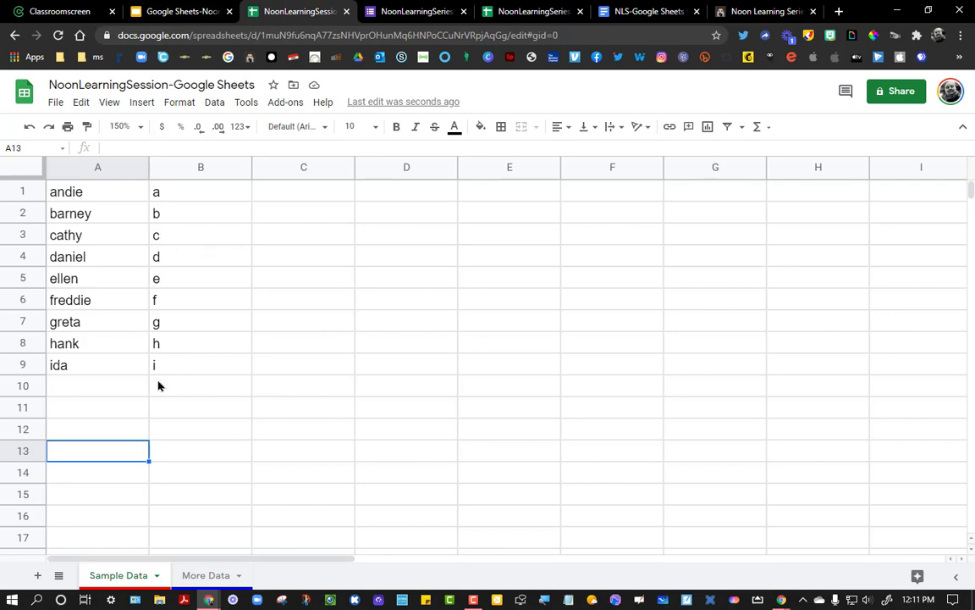
{"action": "left_click", "coordinate": [30, 127]}
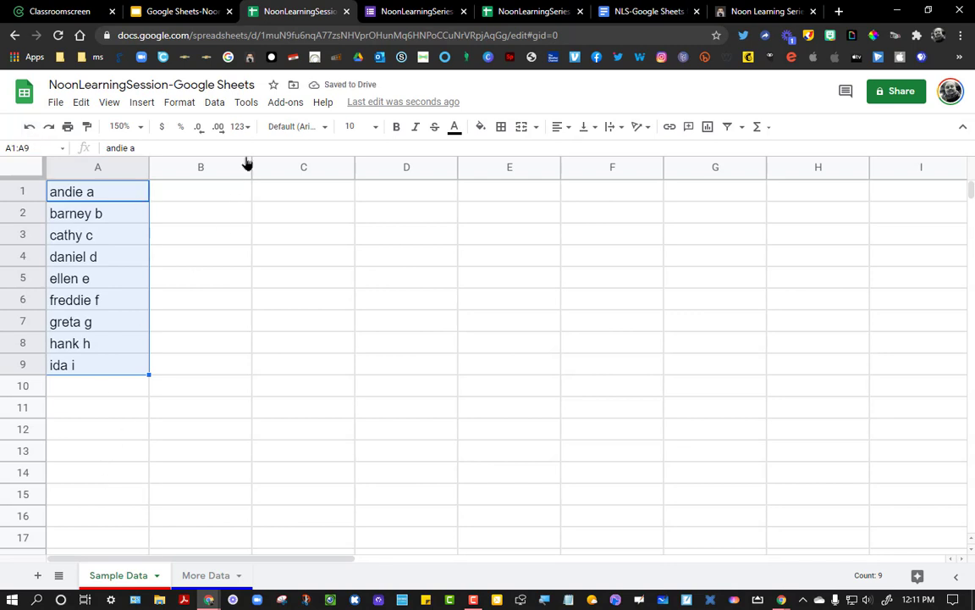
- Repeat the text-to-columns split of A1:A9 using the Space separator, undo it and deselect the names
{"action": "left_click", "coordinate": [249, 103]}
{"action": "mouse_move", "coordinate": [213, 103]}
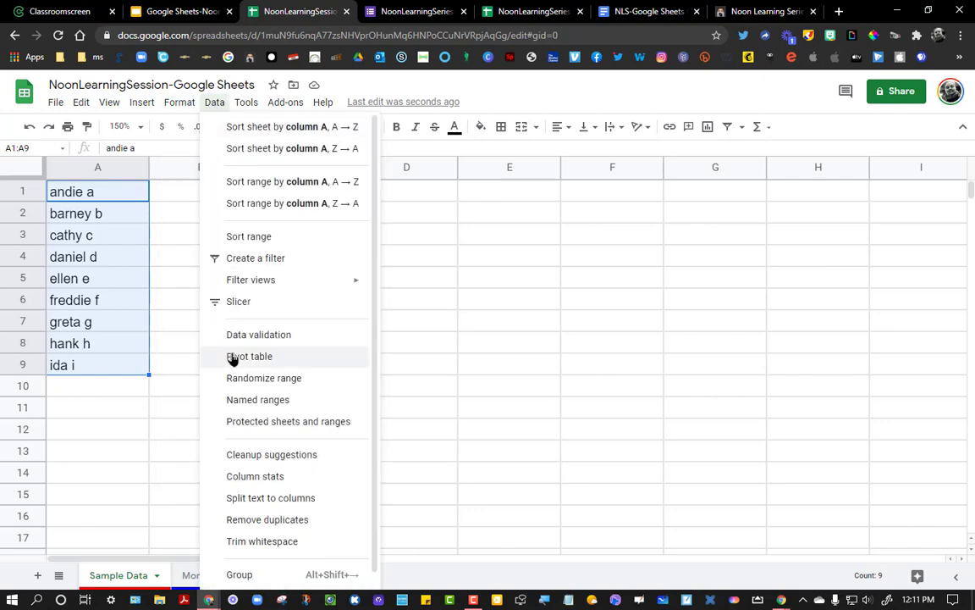
{"action": "left_click", "coordinate": [275, 497]}
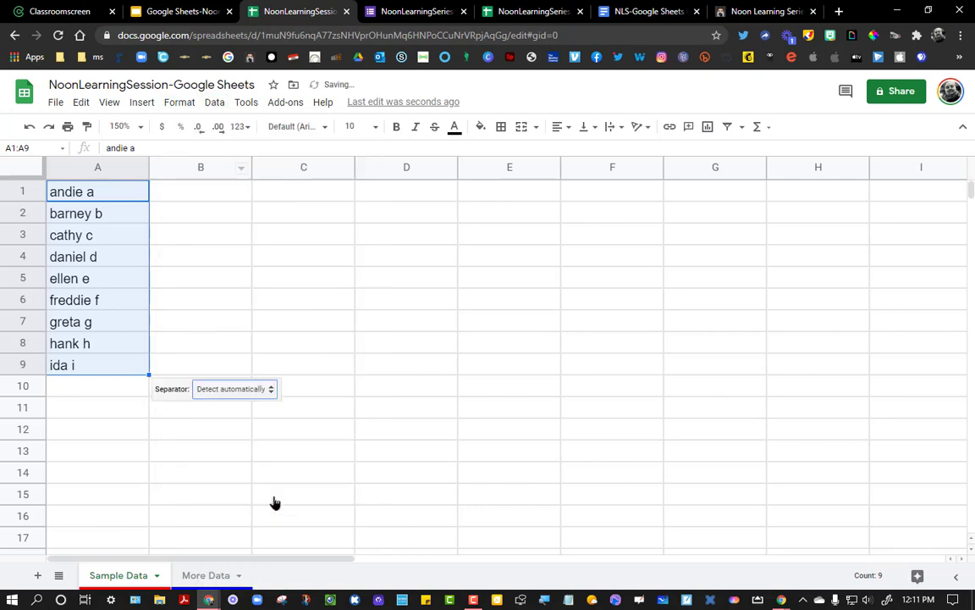
{"action": "left_click", "coordinate": [230, 389]}
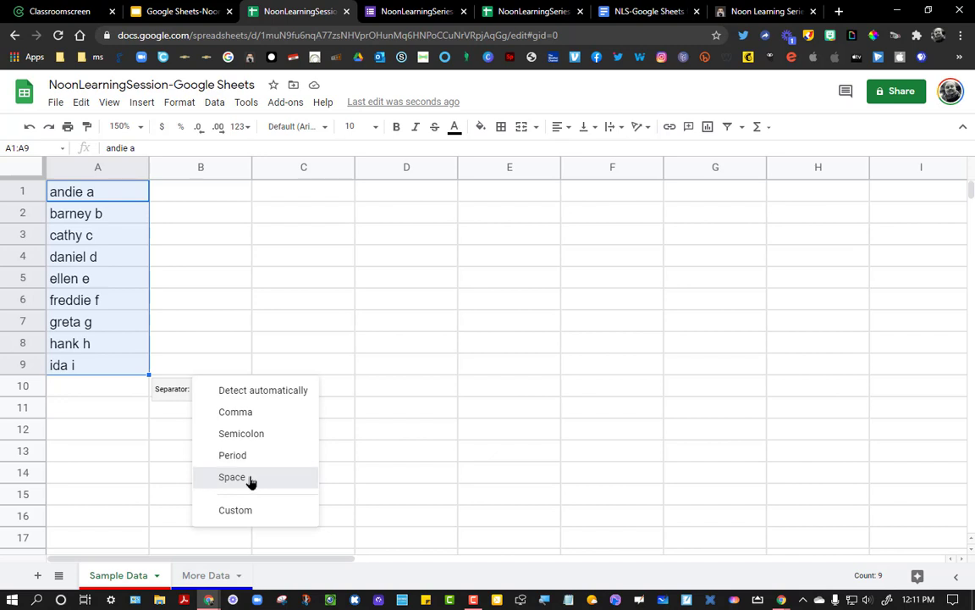
{"action": "left_click", "coordinate": [250, 482]}
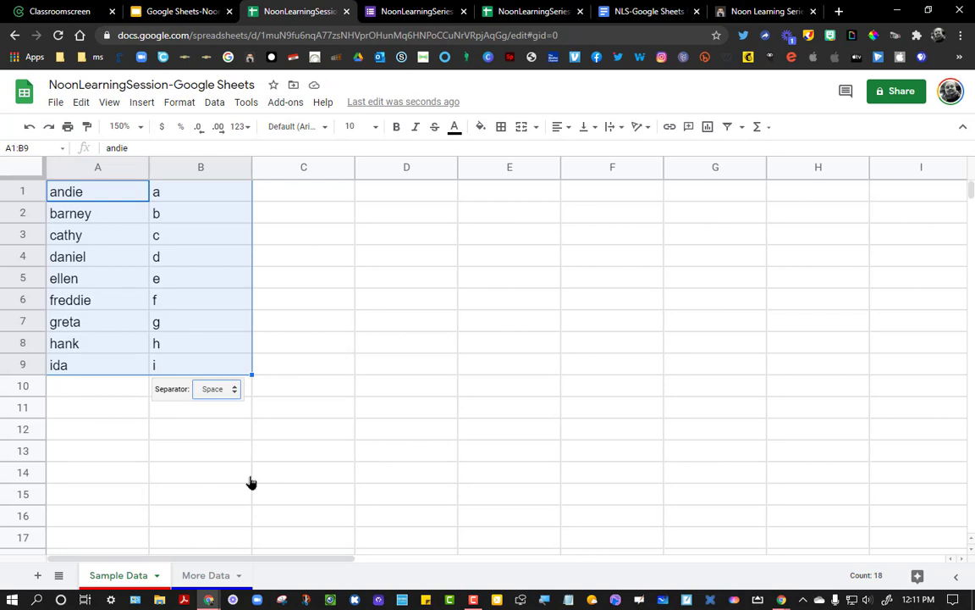
{"action": "key", "text": "ctrl+z"}
{"action": "left_click", "coordinate": [455, 392]}
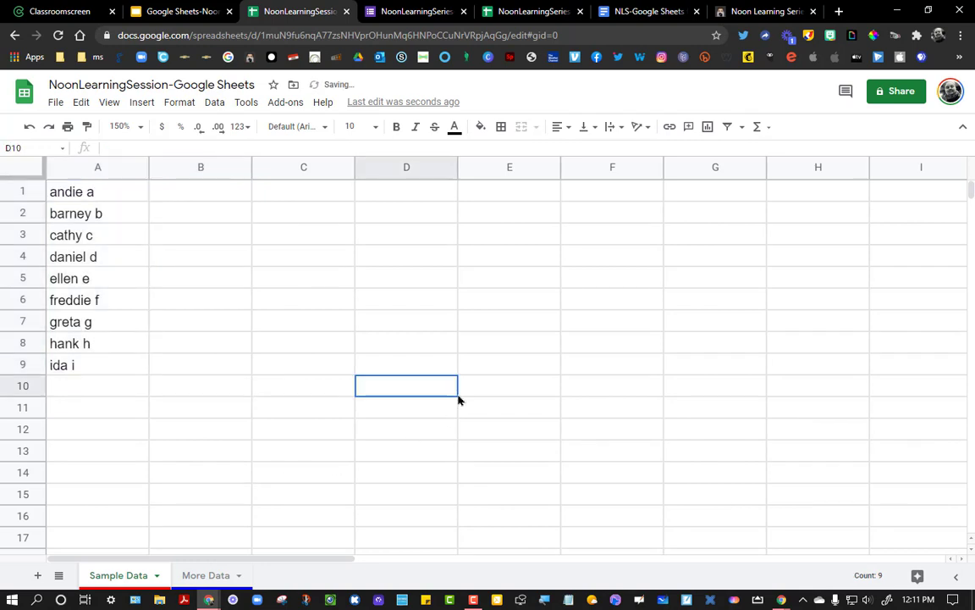
{"action": "left_click", "coordinate": [98, 197]}
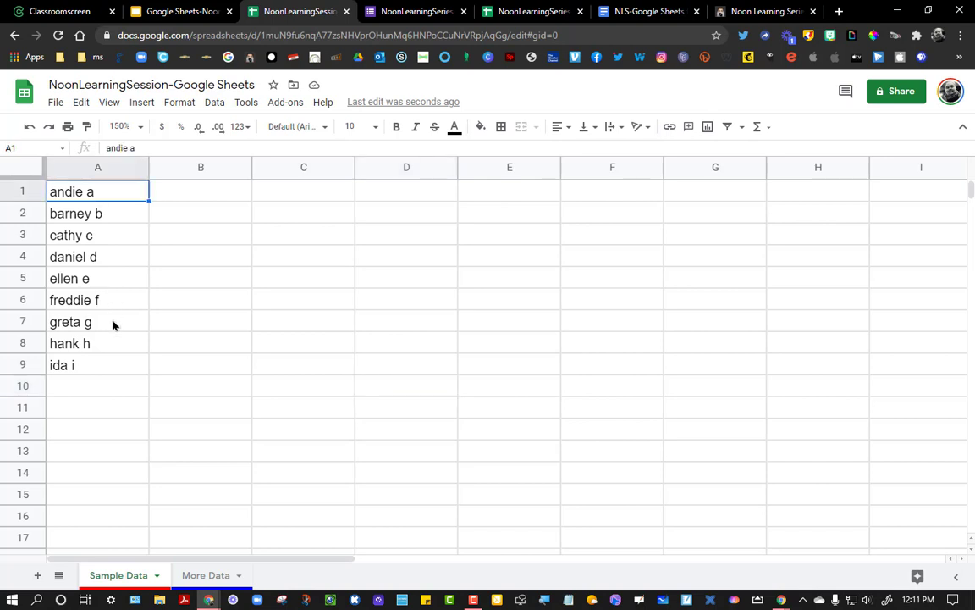
{"action": "left_click", "coordinate": [98, 367], "text": "shift"}
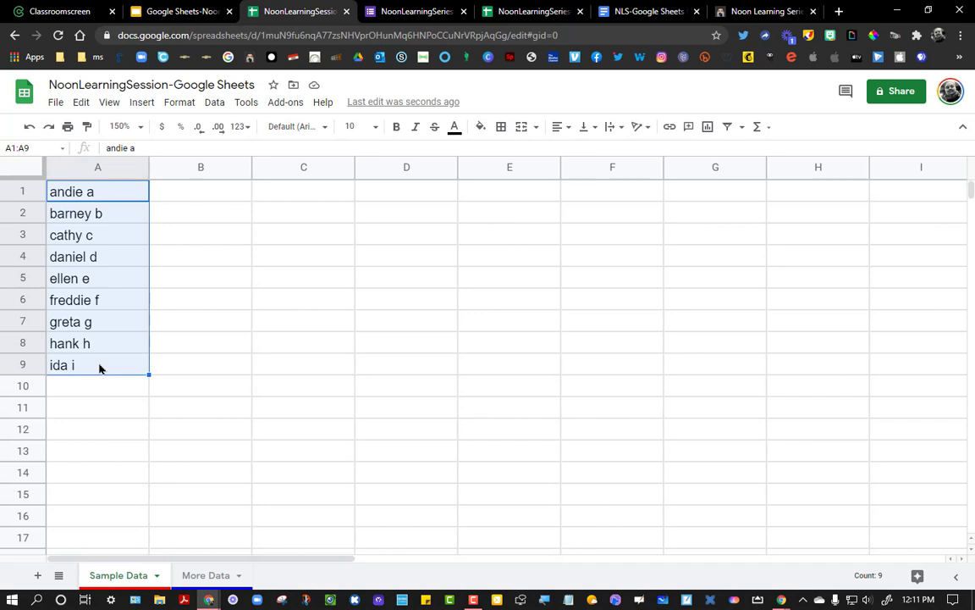
{"action": "left_click", "coordinate": [234, 407]}
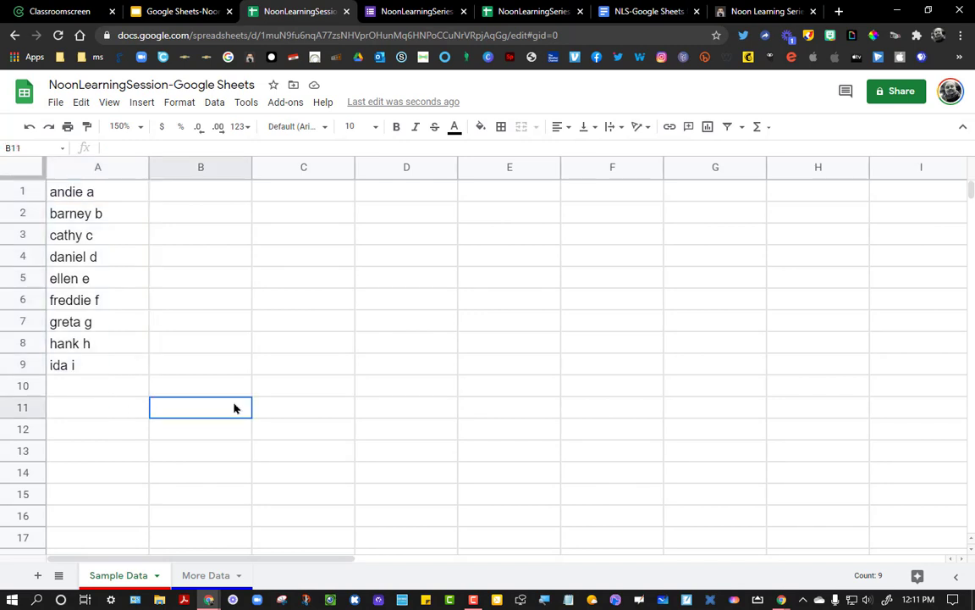
- Apply all borders to the names in A1:A9 with a medium-thickness solid line in magenta
{"action": "left_click", "coordinate": [90, 188]}
{"action": "left_click", "coordinate": [96, 350], "text": "shift"}
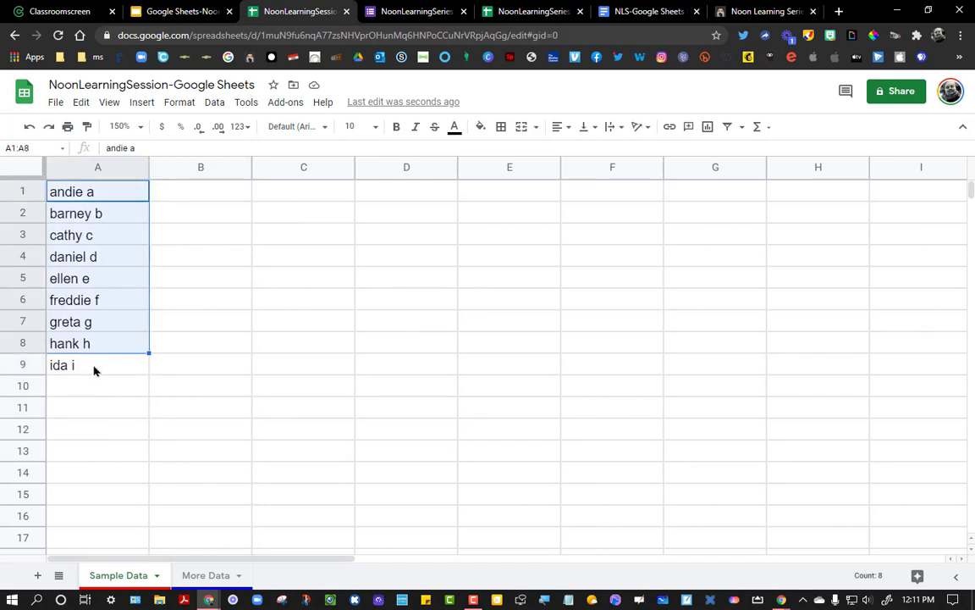
{"action": "left_click", "coordinate": [94, 366], "text": "shift"}
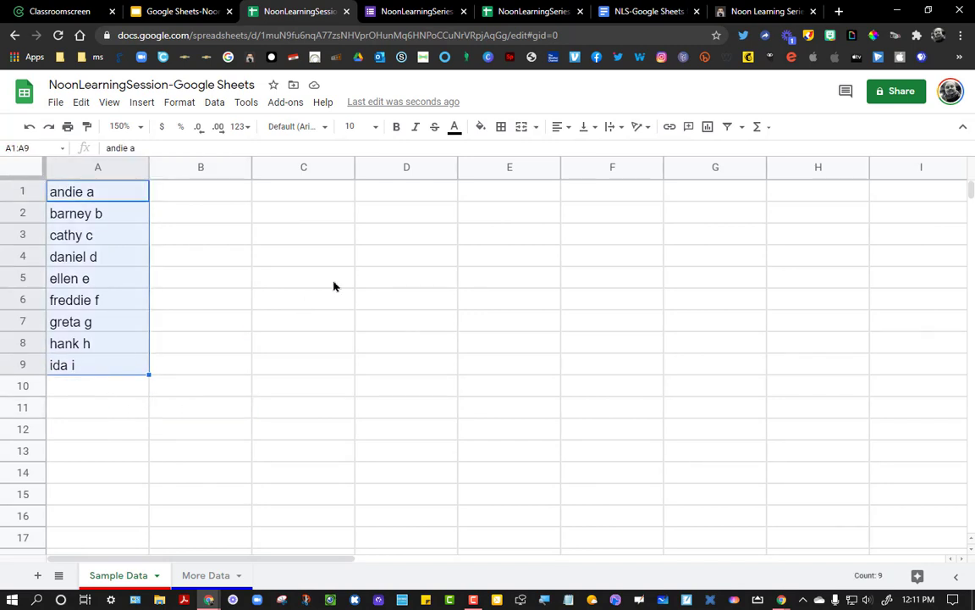
{"action": "left_click", "coordinate": [501, 129]}
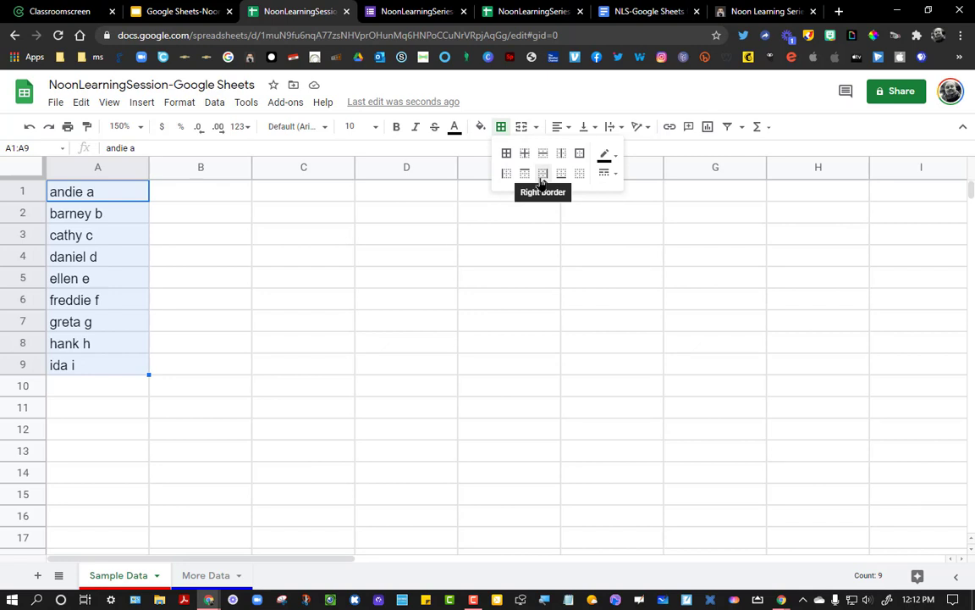
{"action": "left_click", "coordinate": [610, 157]}
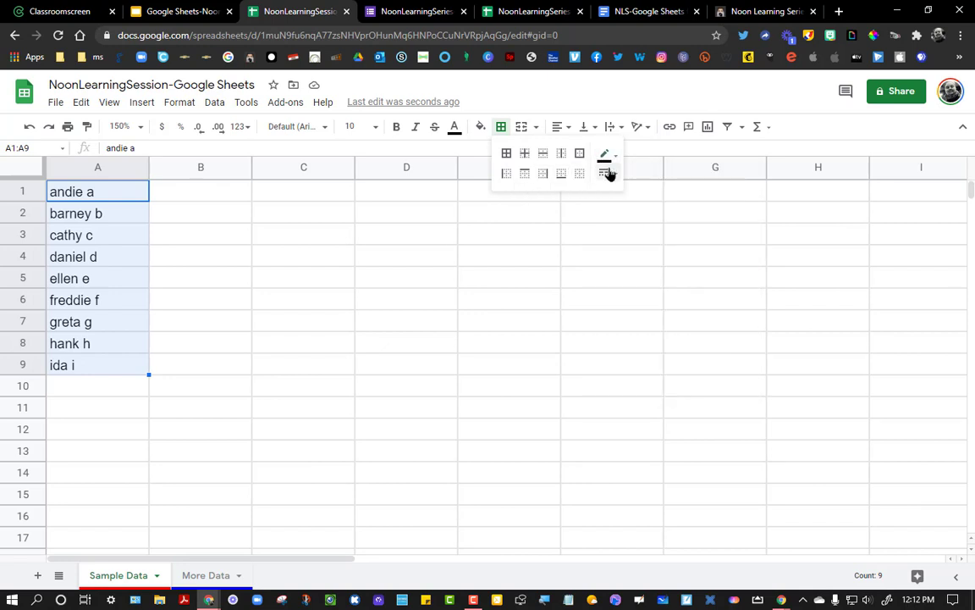
{"action": "left_click", "coordinate": [607, 173]}
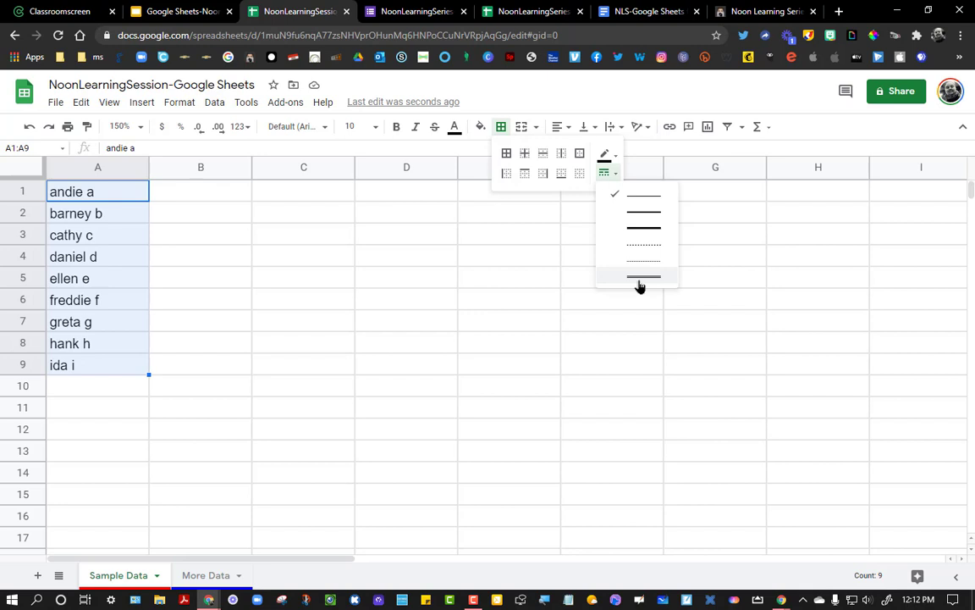
{"action": "left_click", "coordinate": [650, 219]}
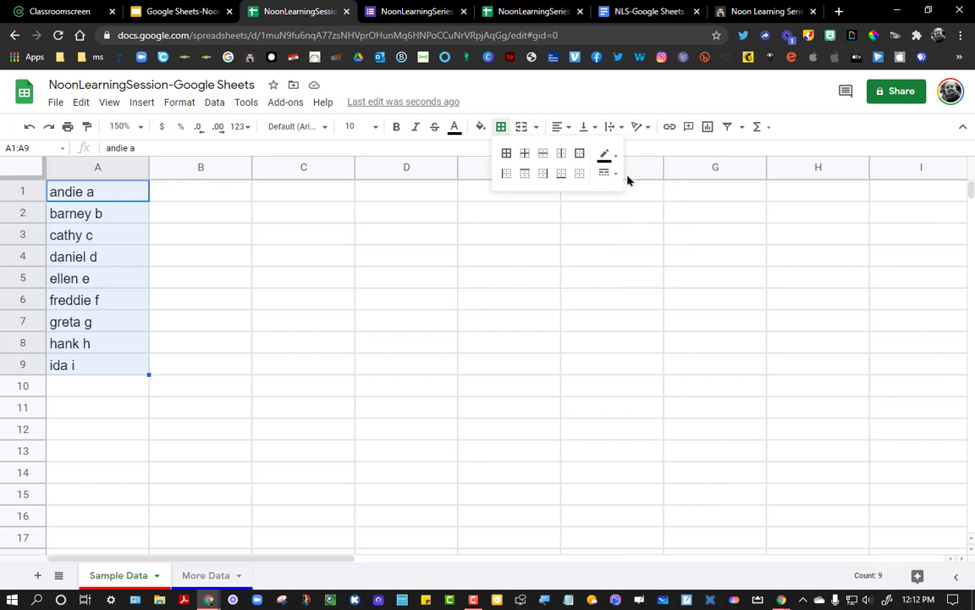
{"action": "left_click", "coordinate": [606, 155]}
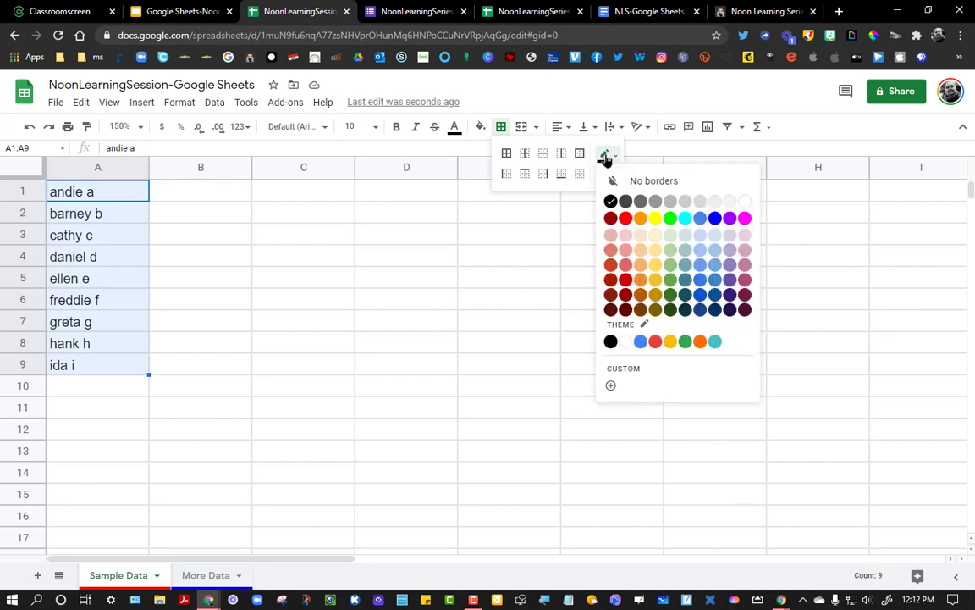
{"action": "left_click", "coordinate": [745, 218]}
{"action": "left_click", "coordinate": [505, 155]}
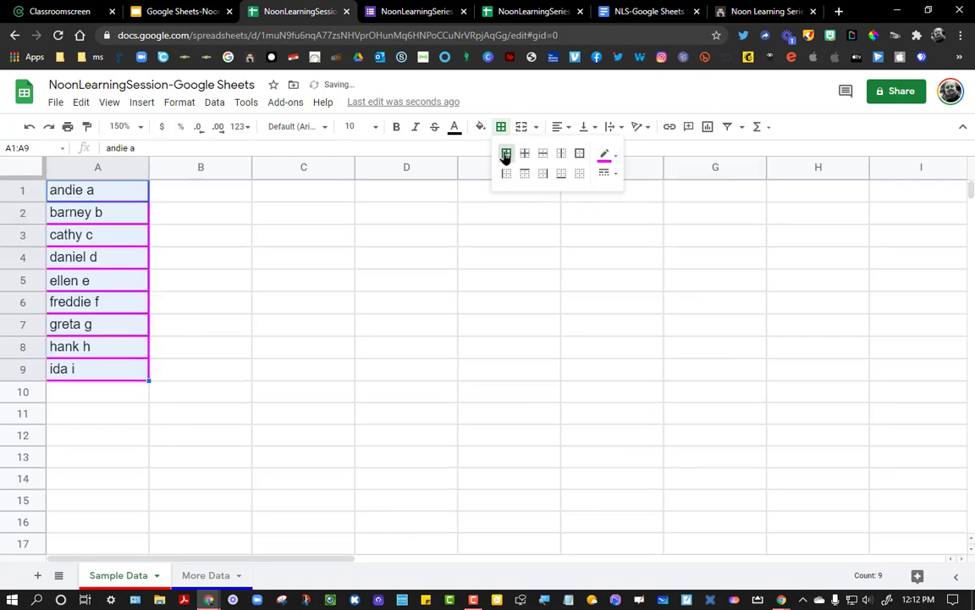
{"action": "left_click", "coordinate": [322, 312]}
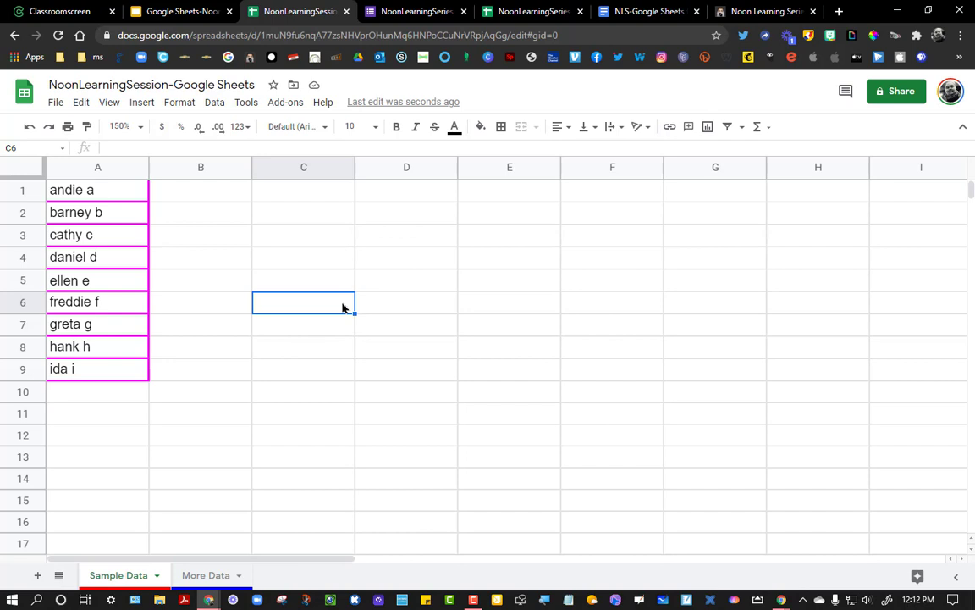
- Enter the sentence "now is the time for all good men to come to the aid of their country" in cell C1
{"action": "left_click", "coordinate": [288, 189]}
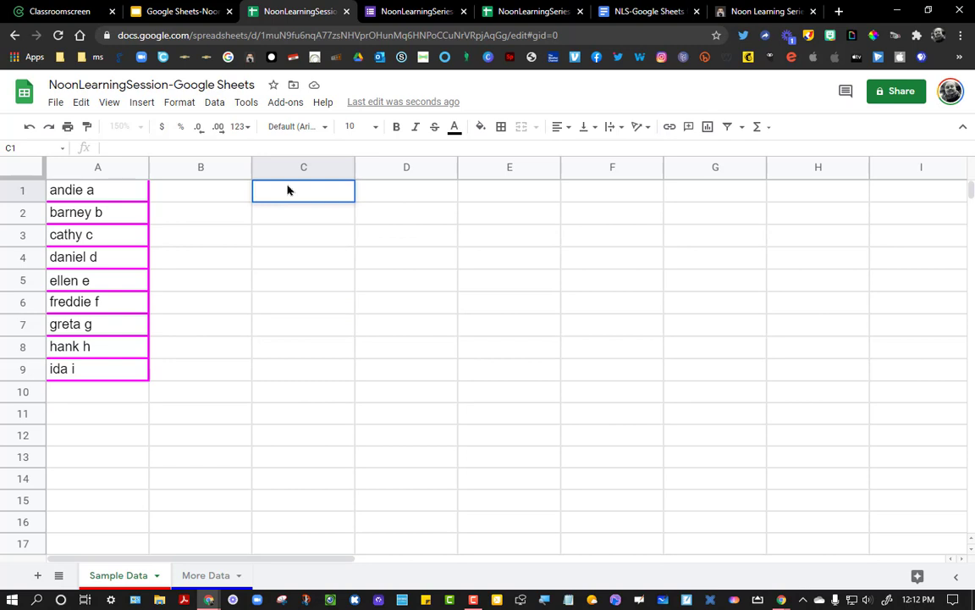
{"action": "type", "text": "now is the time for all g"}
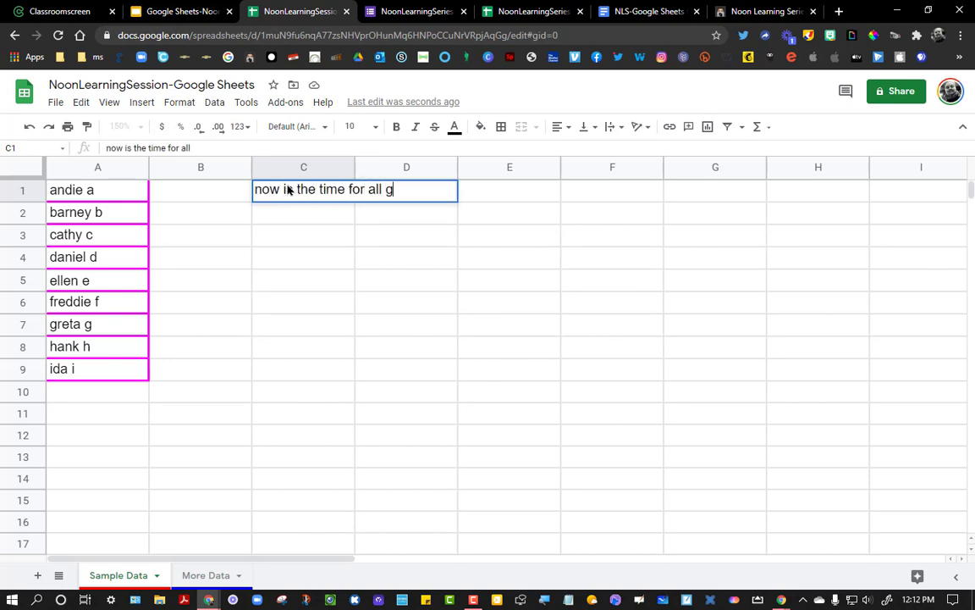
{"action": "type", "text": "ood men to come to the"}
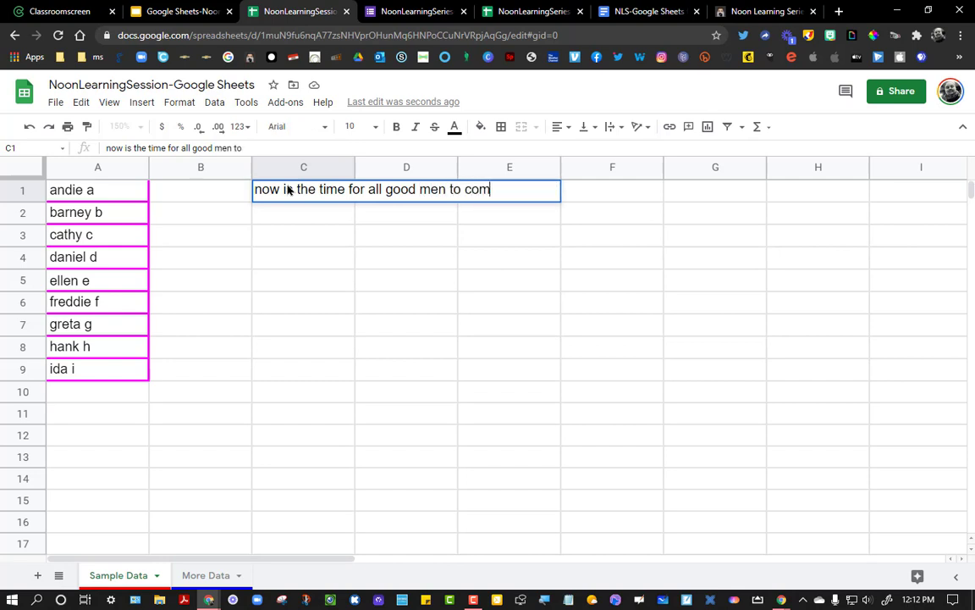
{"action": "type", "text": "of their country"}
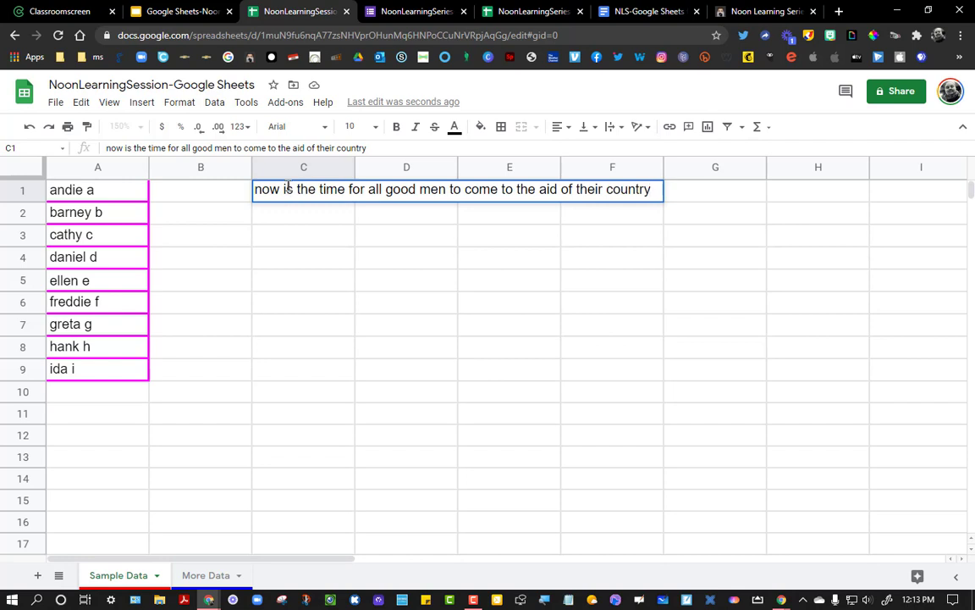
{"action": "key", "text": "Return"}
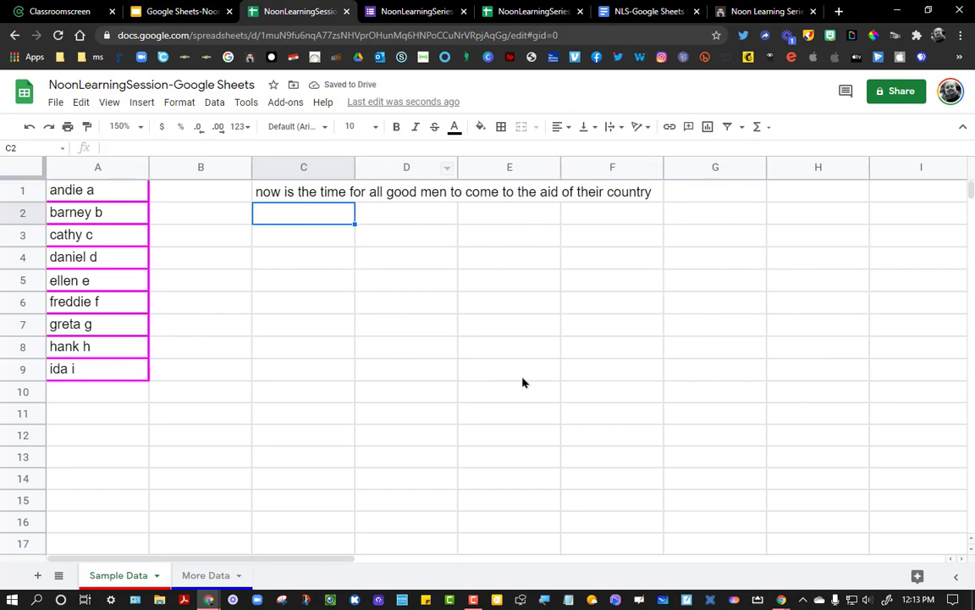
- Wrap the text of the long sentence in cell C1, and open the cell's content without changing it
{"action": "left_click", "coordinate": [317, 197]}
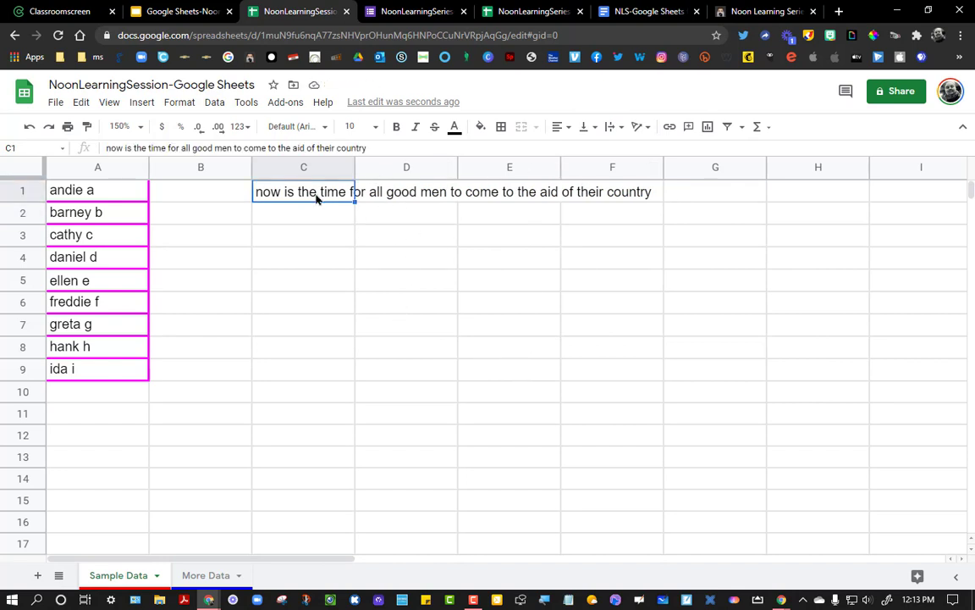
{"action": "left_click", "coordinate": [424, 286]}
{"action": "left_click", "coordinate": [331, 198]}
{"action": "left_click", "coordinate": [623, 132]}
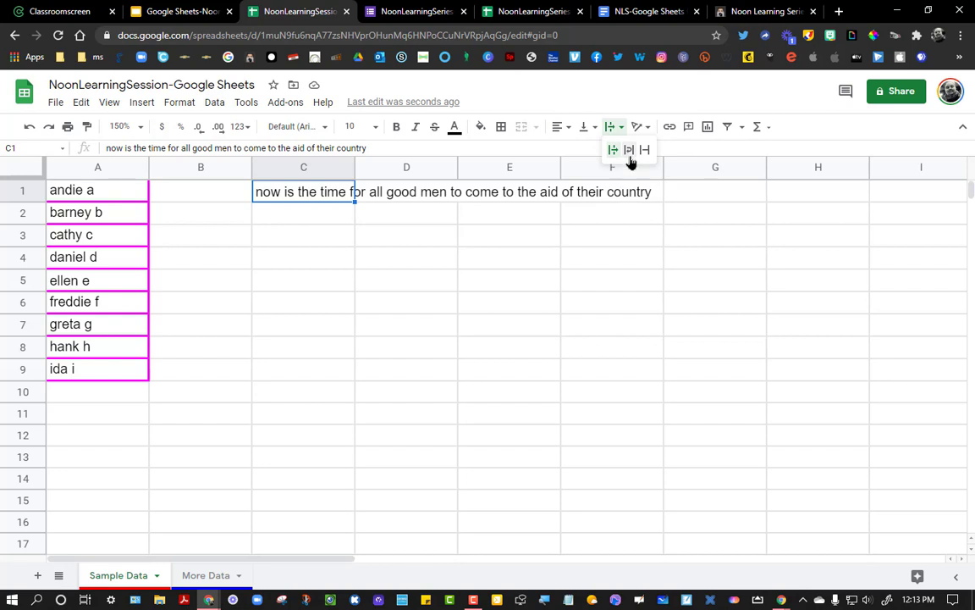
{"action": "left_click", "coordinate": [630, 152]}
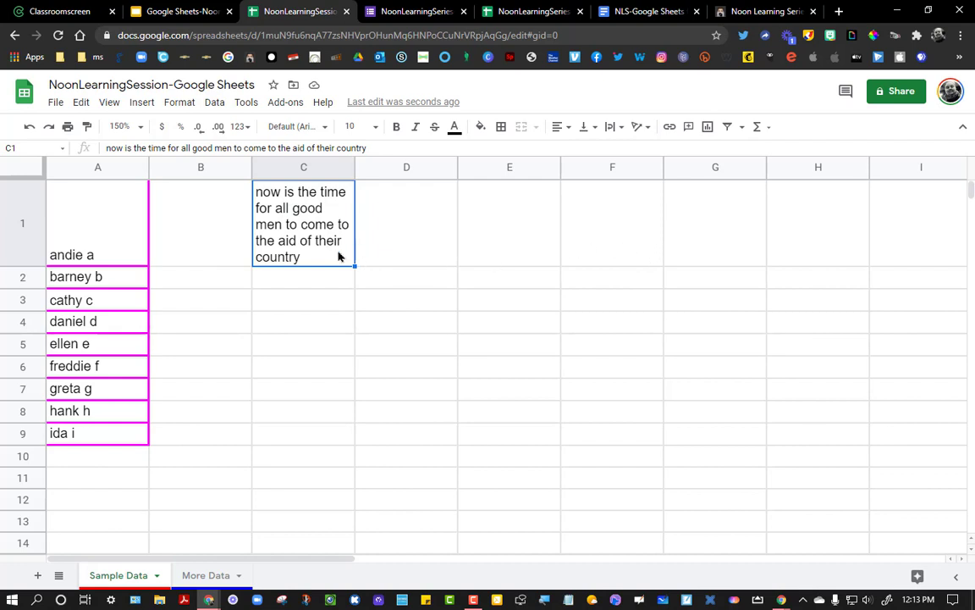
{"action": "double_click", "coordinate": [313, 250]}
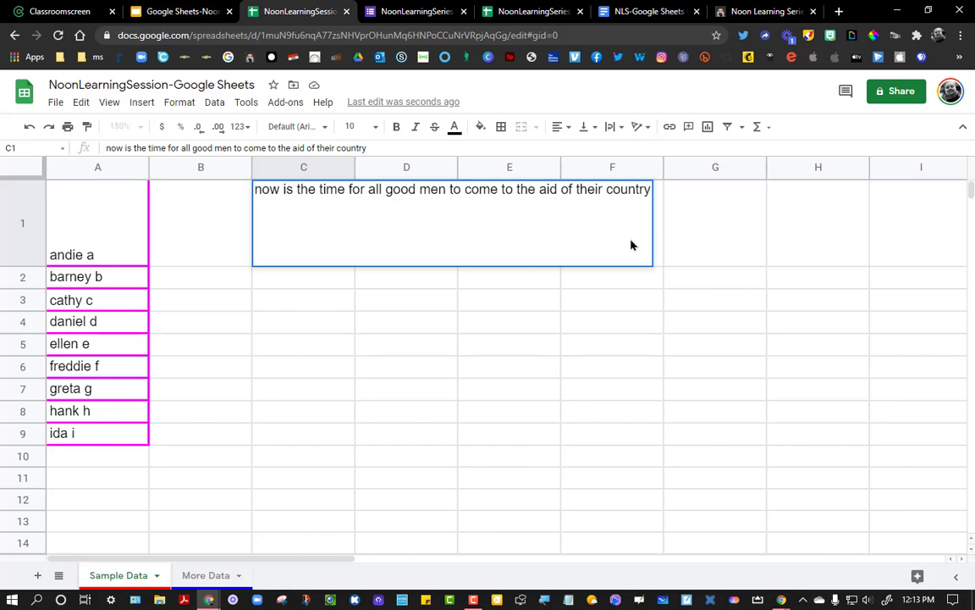
{"action": "key", "text": "Return"}
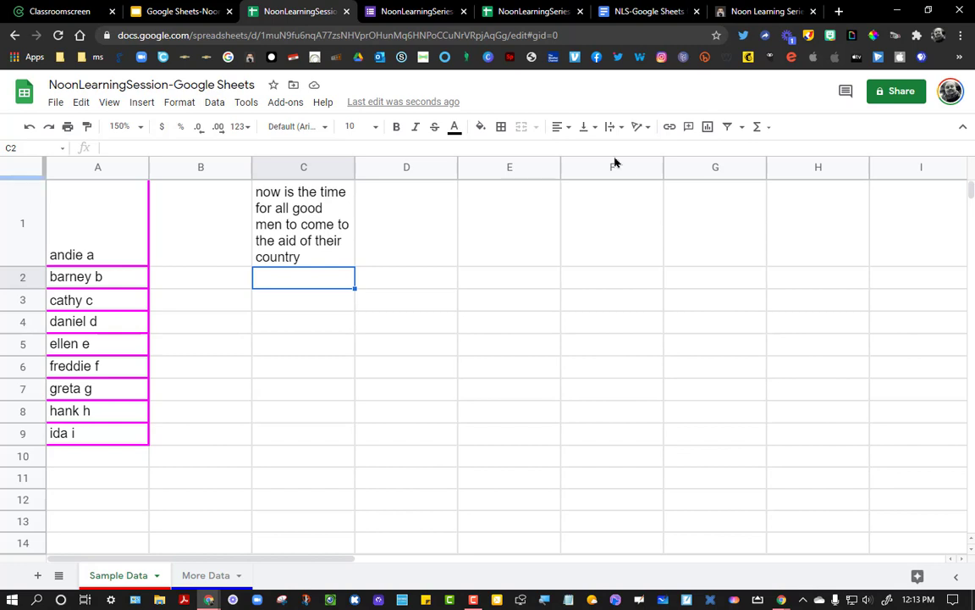
- Add a blank line and the text "now is the time for all good" below the sentence inside cell C1
{"action": "left_click", "coordinate": [329, 243]}
{"action": "double_click", "coordinate": [329, 243]}
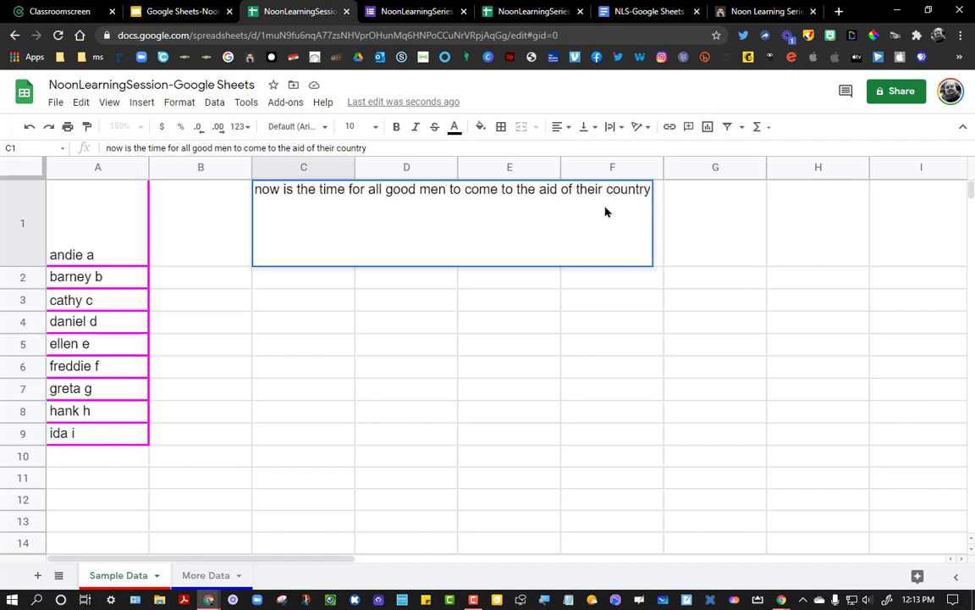
{"action": "left_click", "coordinate": [605, 212]}
{"action": "key", "text": "ctrl+Return"}
{"action": "type", "text": "now is the "}
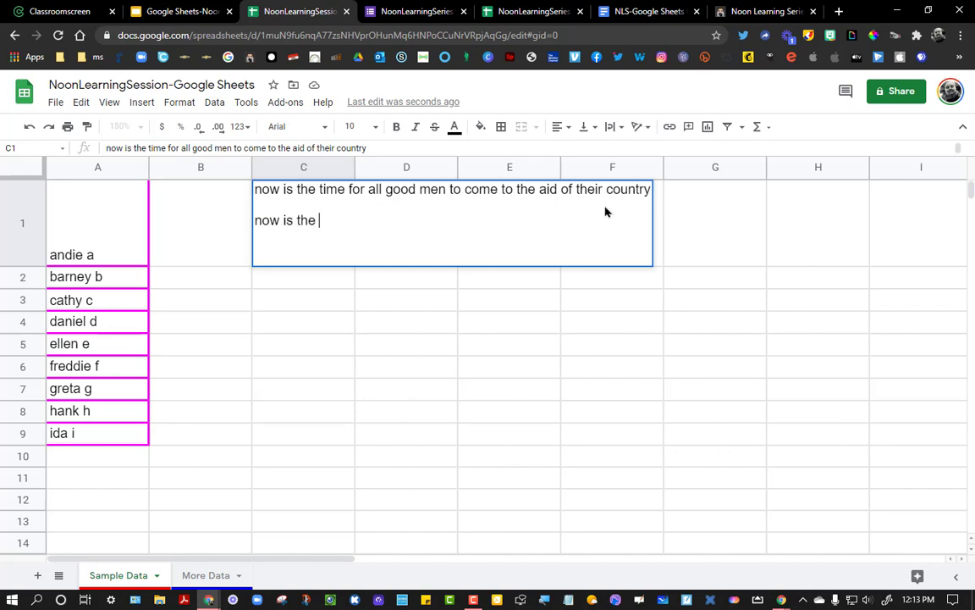
{"action": "type", "text": "time for all good"}
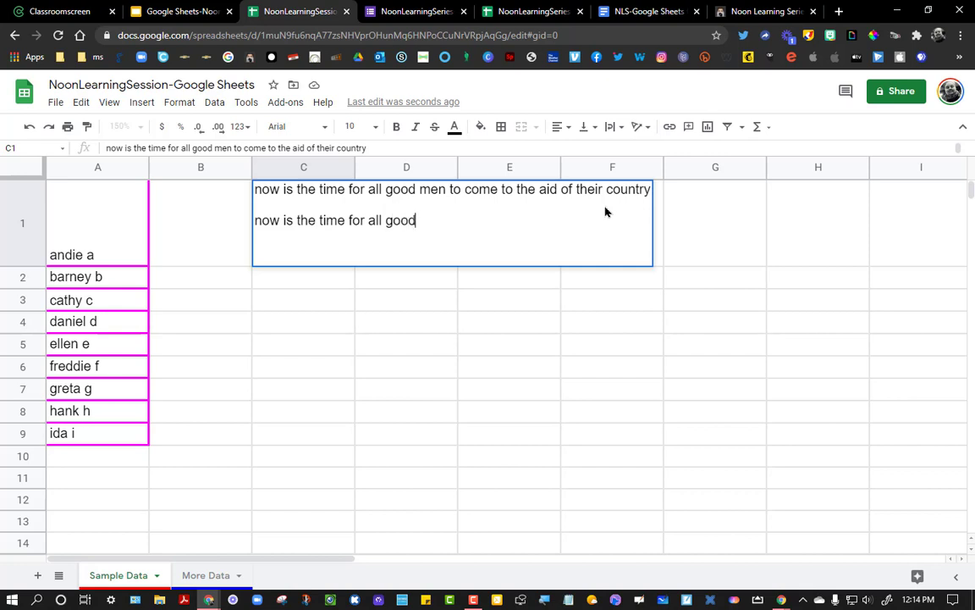
{"action": "key", "text": "ctrl+Return"}
{"action": "key", "text": "ctrl+Return"}
{"action": "left_click", "coordinate": [465, 362]}
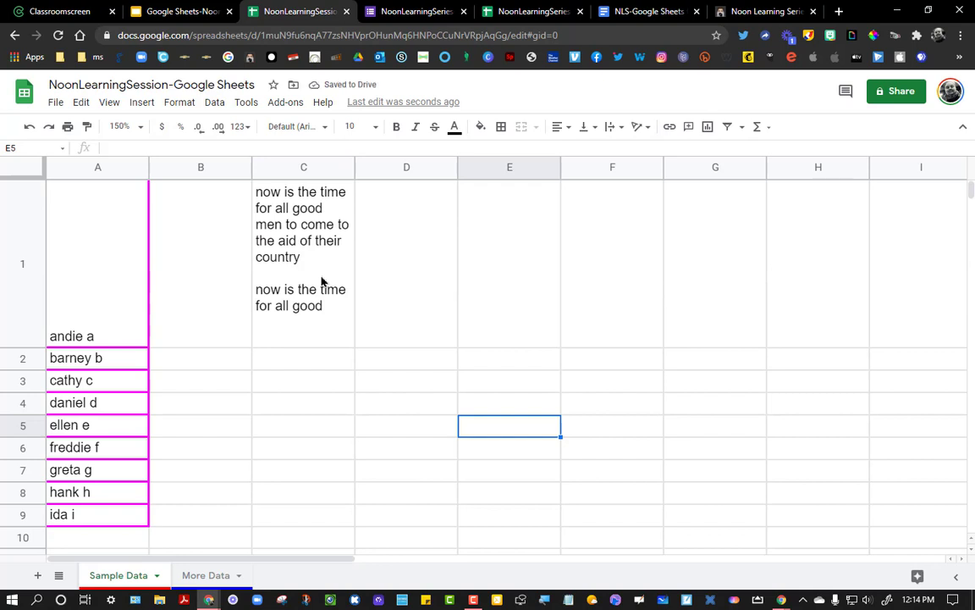
- Undo the added lines and the text wrapping in cell C1, and deselect the cell
{"action": "scroll", "coordinate": [321, 282], "scroll_direction": "down", "scroll_amount": 2}
{"action": "scroll", "coordinate": [321, 282], "scroll_direction": "up", "scroll_amount": 2}
{"action": "key", "text": "ctrl"}
{"action": "key", "text": "ctrl+z"}
{"action": "key", "text": "ctrl+z"}
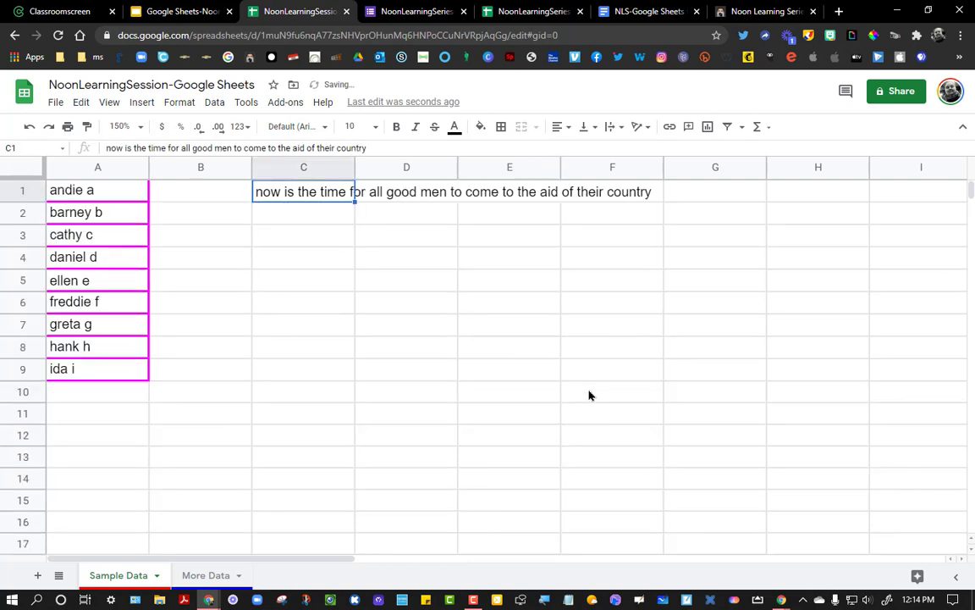
{"action": "left_click", "coordinate": [368, 324]}
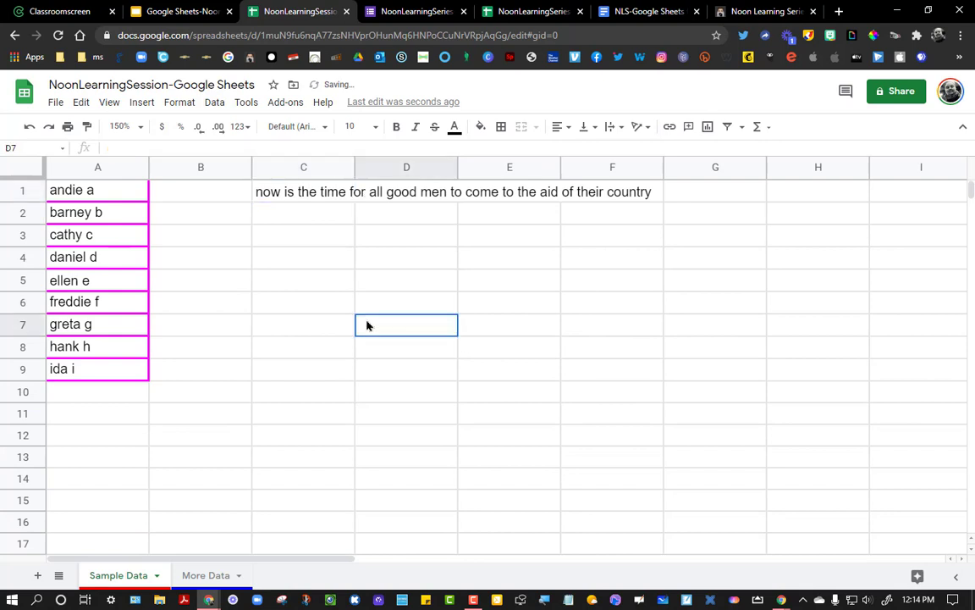
- Move the sentence from cell C1 to cell A16
{"action": "left_click", "coordinate": [295, 200]}
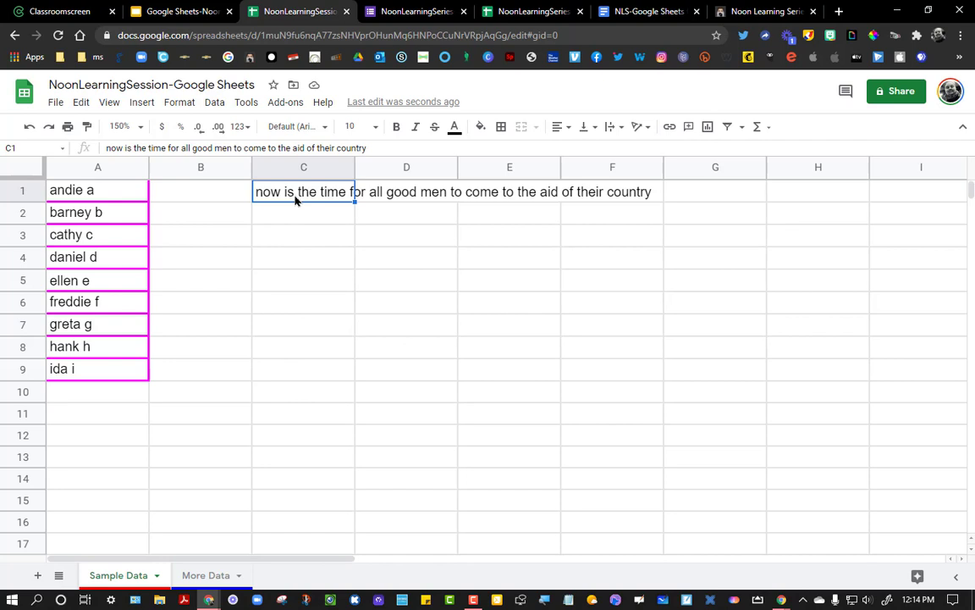
{"action": "key", "text": "ctrl+c"}
{"action": "left_click", "coordinate": [77, 521]}
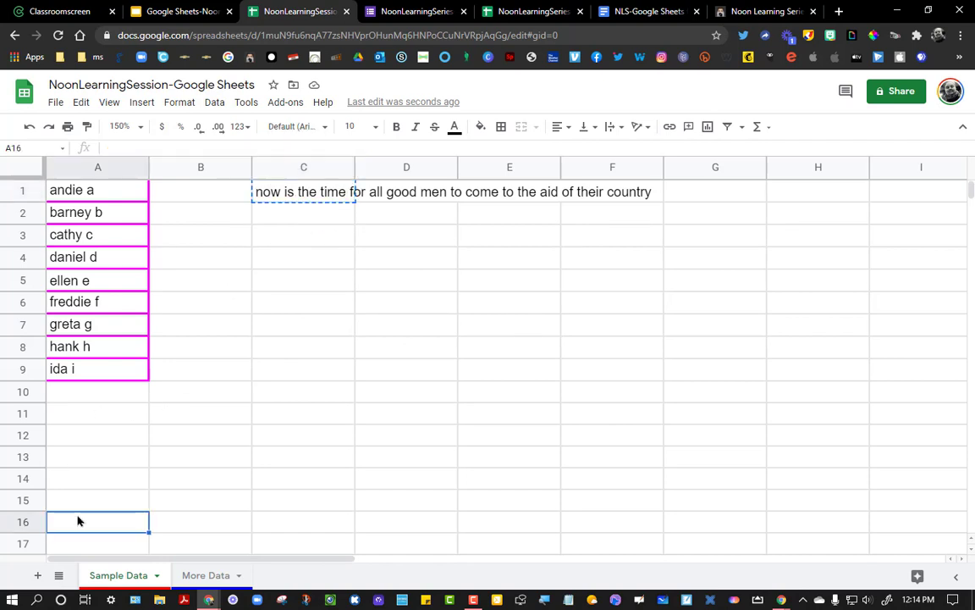
{"action": "key", "text": "ctrl+v"}
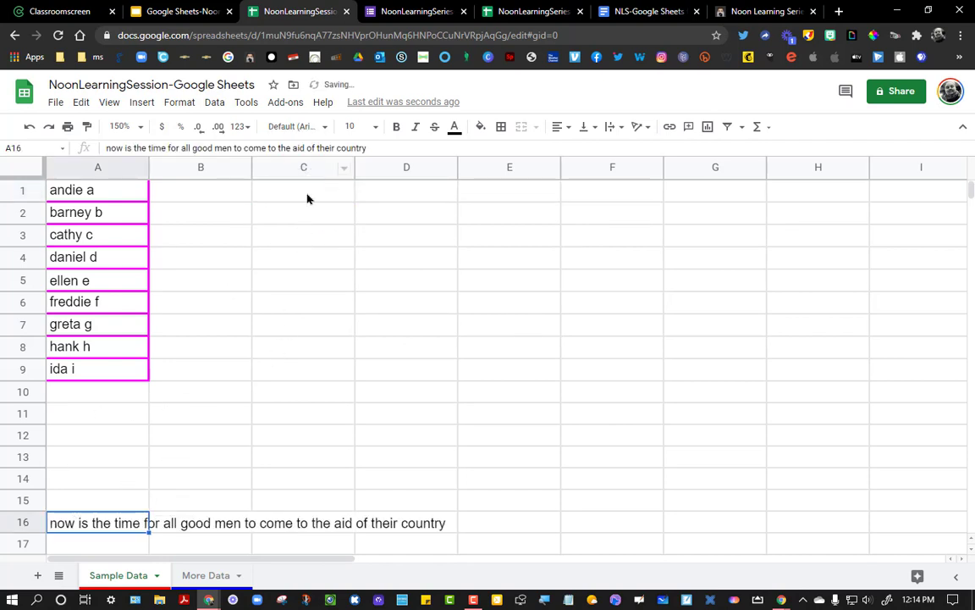
- Merge all cells of the range C1:E3 into a single cell
{"action": "left_click", "coordinate": [307, 199]}
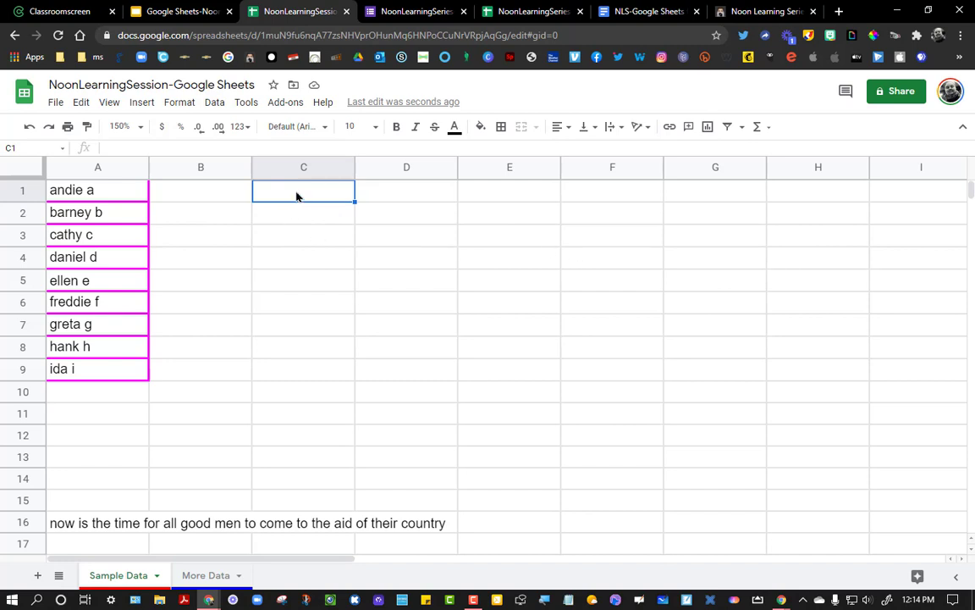
{"action": "left_click", "coordinate": [508, 239], "text": "shift"}
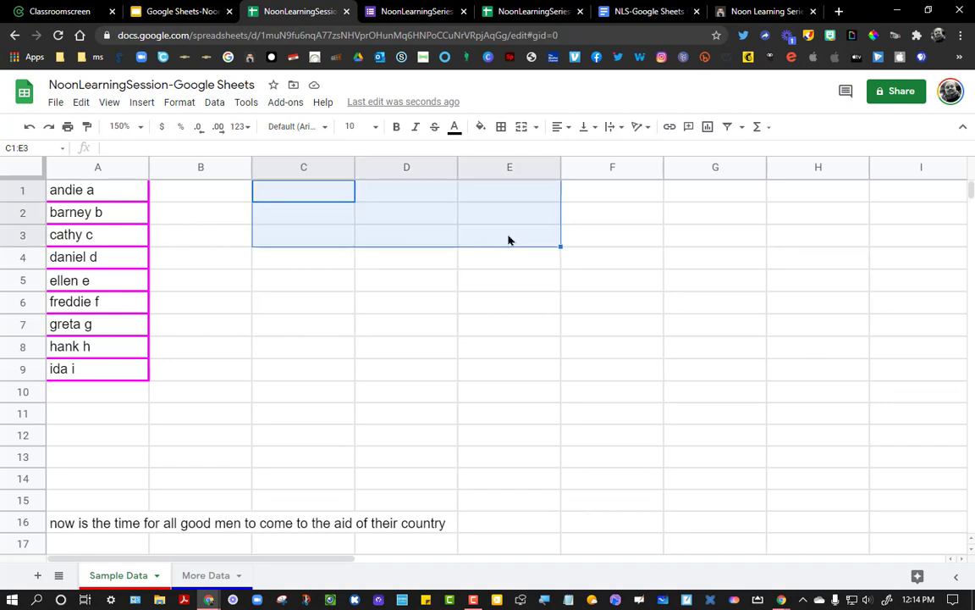
{"action": "left_click", "coordinate": [179, 102]}
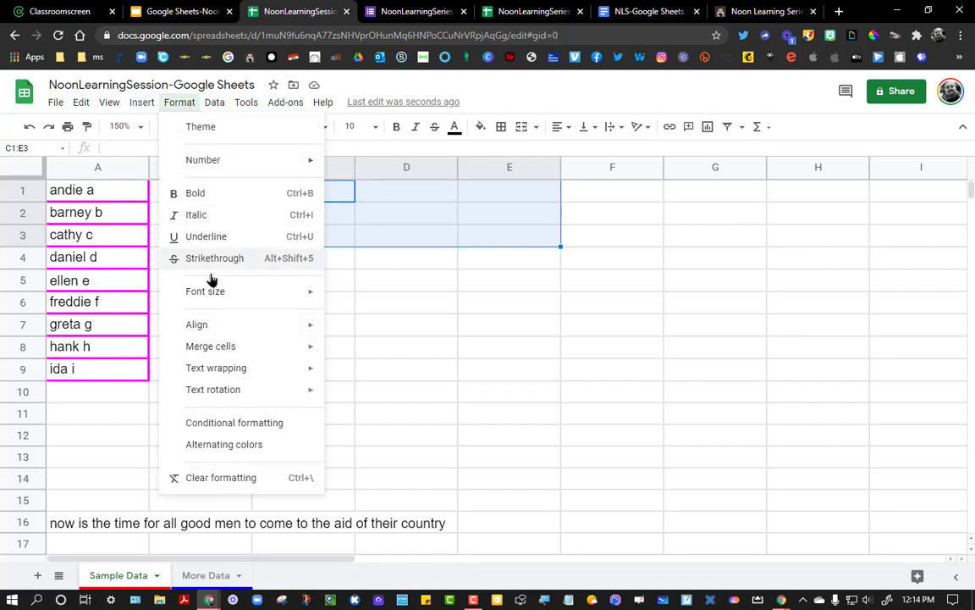
{"action": "mouse_move", "coordinate": [194, 348]}
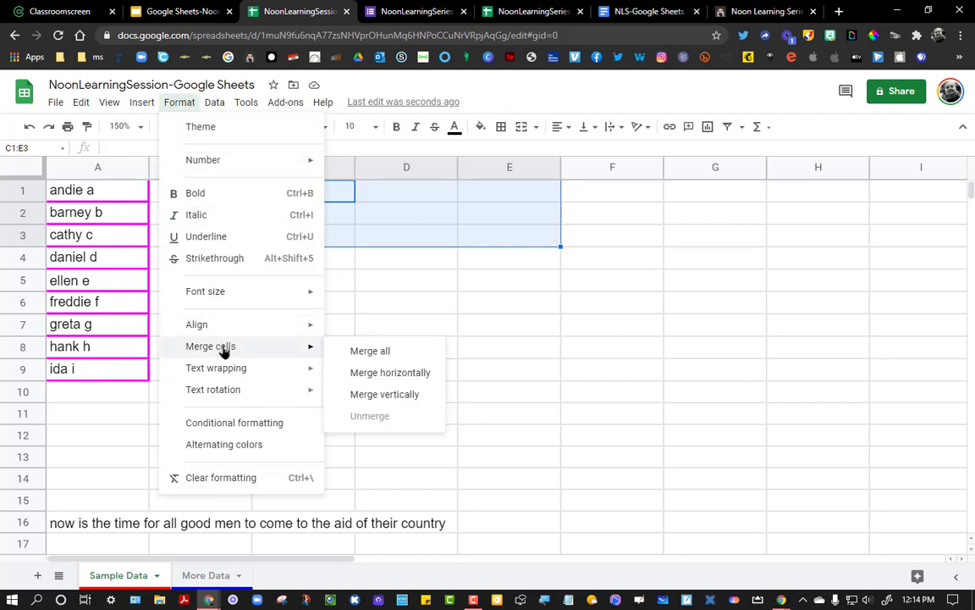
{"action": "left_click", "coordinate": [380, 351]}
{"action": "left_click", "coordinate": [370, 322]}
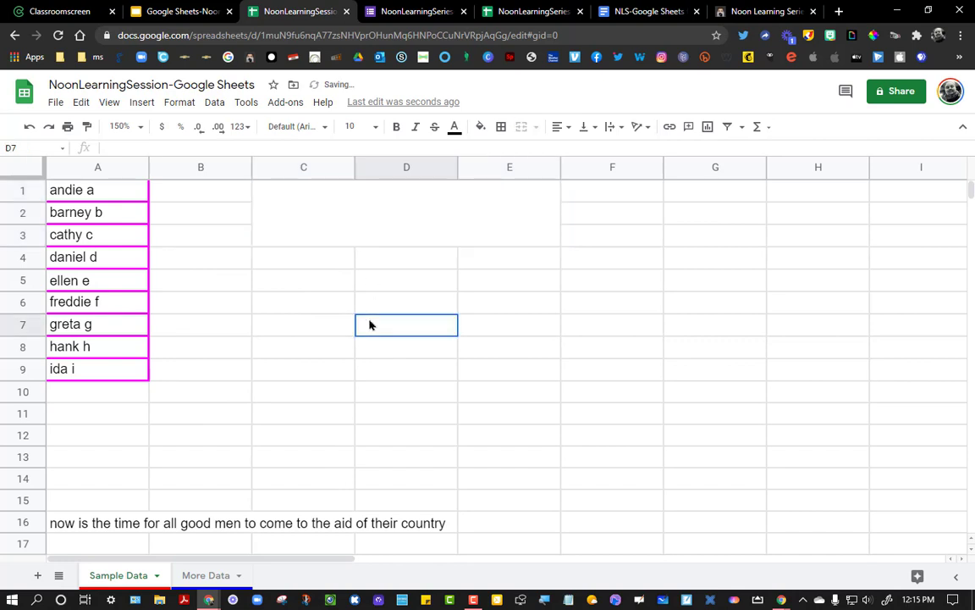
{"action": "left_click", "coordinate": [394, 220]}
{"action": "left_click", "coordinate": [398, 303]}
{"action": "left_click", "coordinate": [401, 235]}
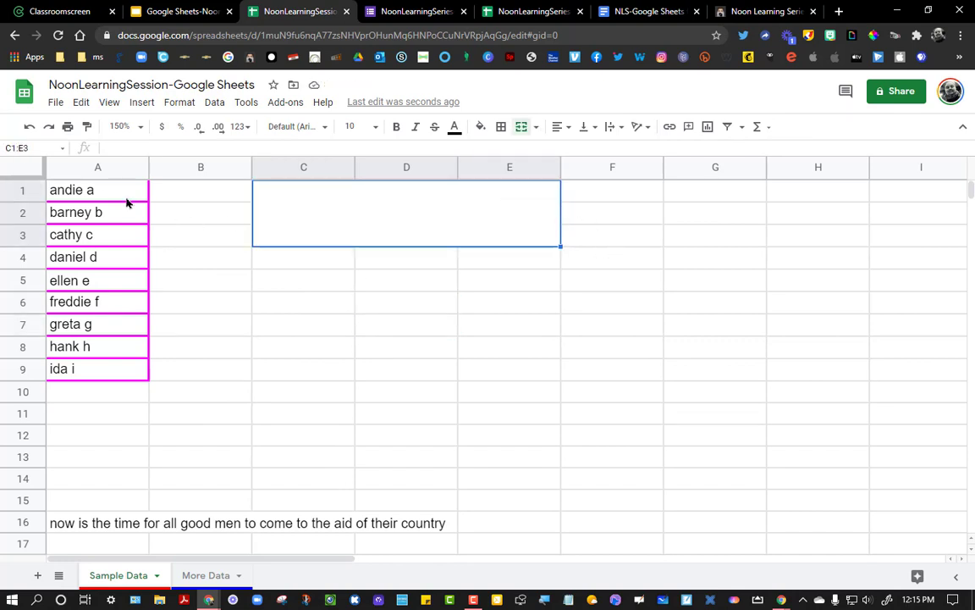
- Apply all borders in magenta to the merged cell C1:E3
{"action": "left_click", "coordinate": [385, 415]}
{"action": "left_click", "coordinate": [413, 215]}
{"action": "left_click", "coordinate": [500, 131]}
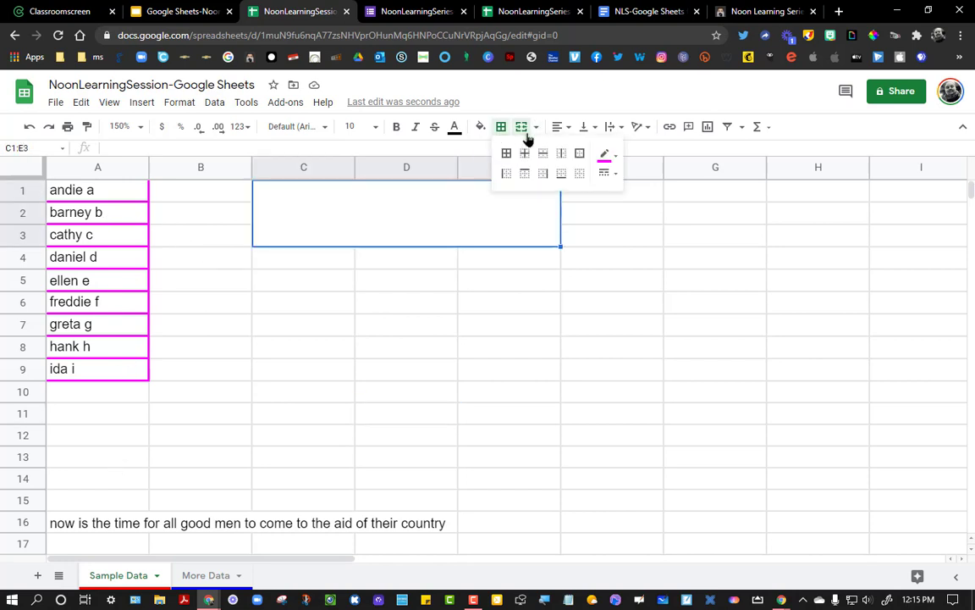
{"action": "left_click", "coordinate": [507, 155]}
{"action": "left_click", "coordinate": [448, 378]}
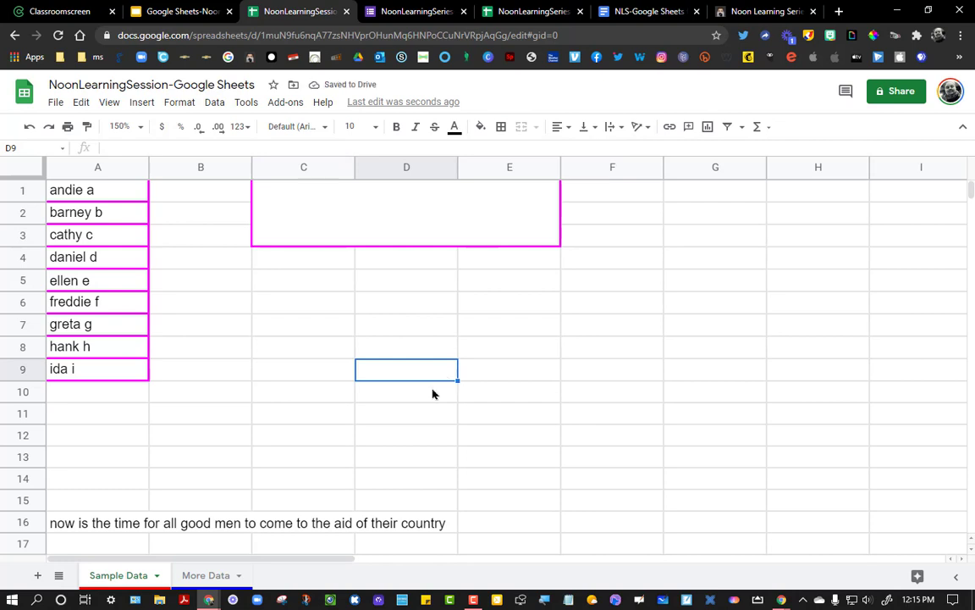
- Copy the sentence from cell A16 into the merged cell C1:E3
{"action": "left_click", "coordinate": [91, 525]}
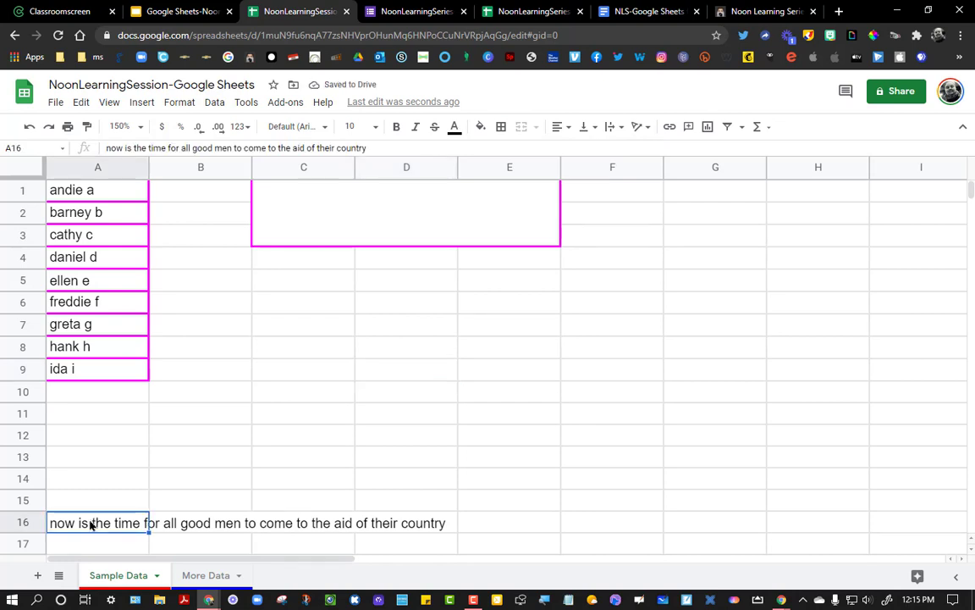
{"action": "key", "text": "ctrl+c"}
{"action": "left_click", "coordinate": [302, 204]}
{"action": "key", "text": "ctrl+v"}
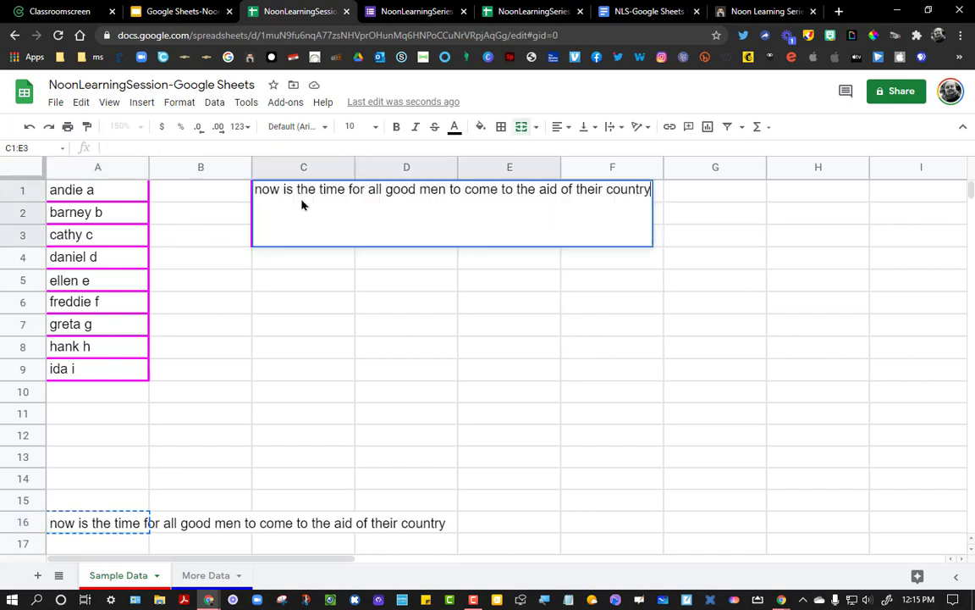
{"action": "left_click", "coordinate": [316, 310]}
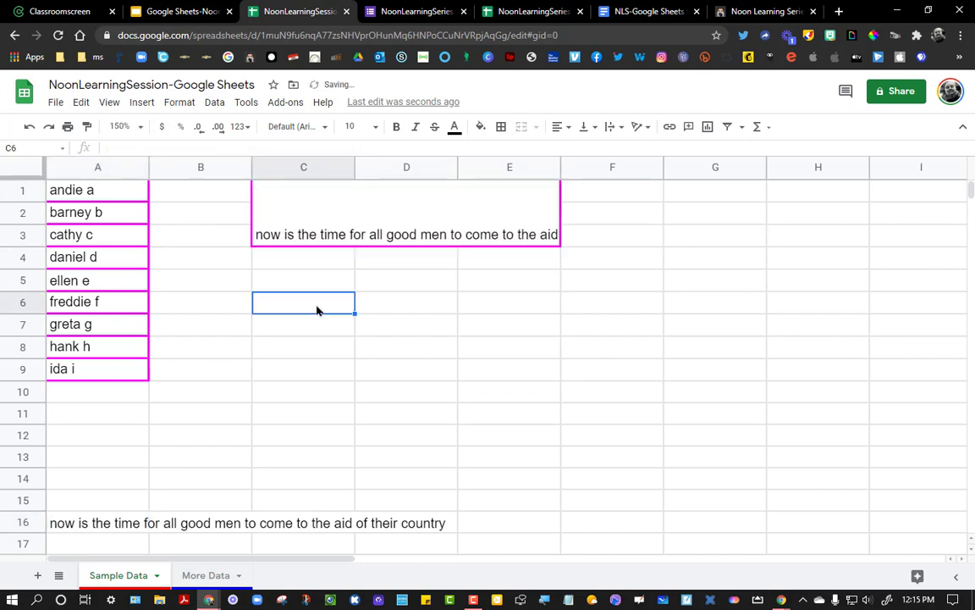
- Wrap the sentence in the merged cell C1:E3 and center it both vertically and horizontally
{"action": "left_click", "coordinate": [274, 212]}
{"action": "left_click", "coordinate": [615, 128]}
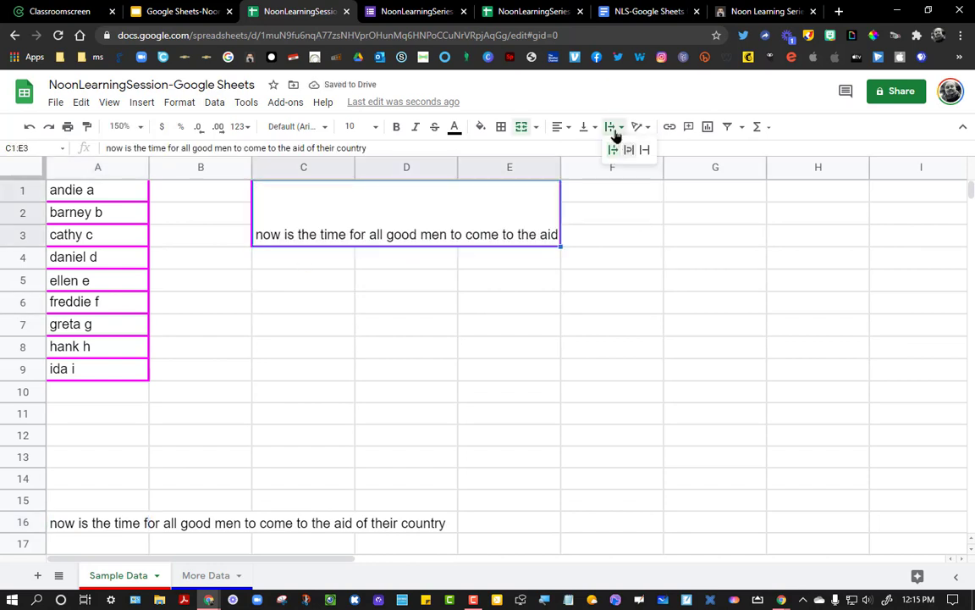
{"action": "left_click", "coordinate": [628, 149]}
{"action": "left_click", "coordinate": [583, 127]}
{"action": "left_click", "coordinate": [602, 149]}
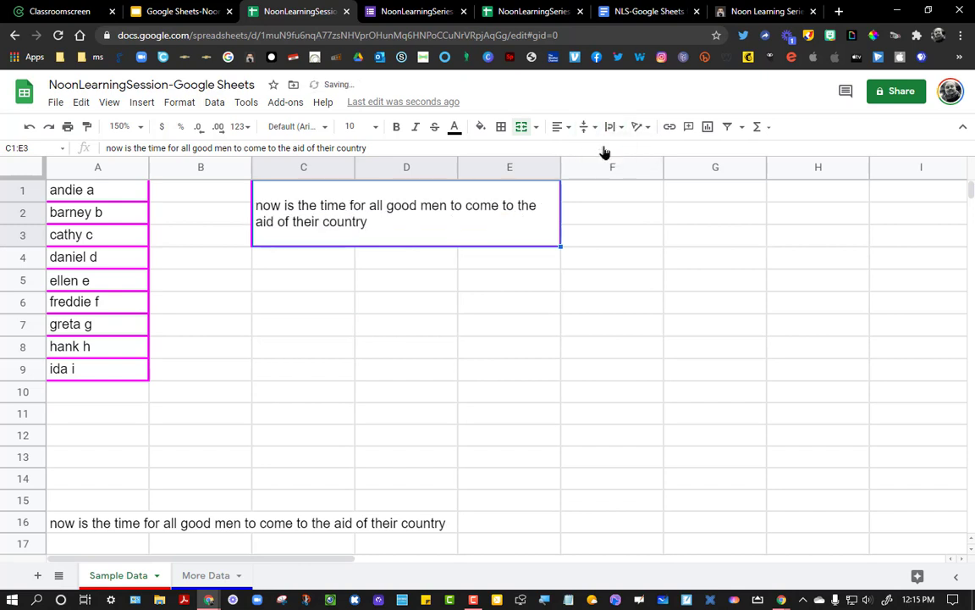
{"action": "left_click", "coordinate": [562, 127]}
{"action": "left_click", "coordinate": [581, 148]}
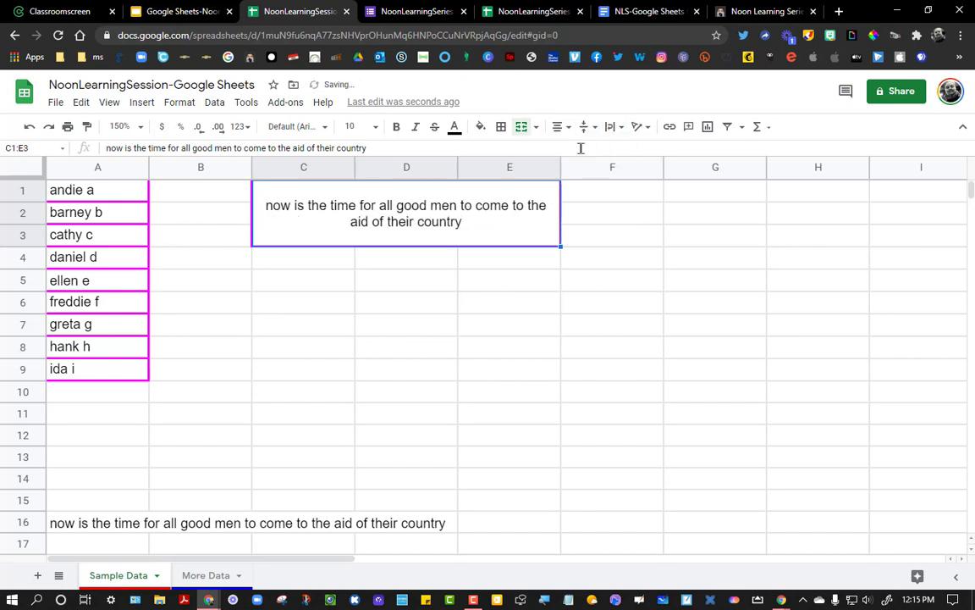
{"action": "left_click", "coordinate": [545, 378]}
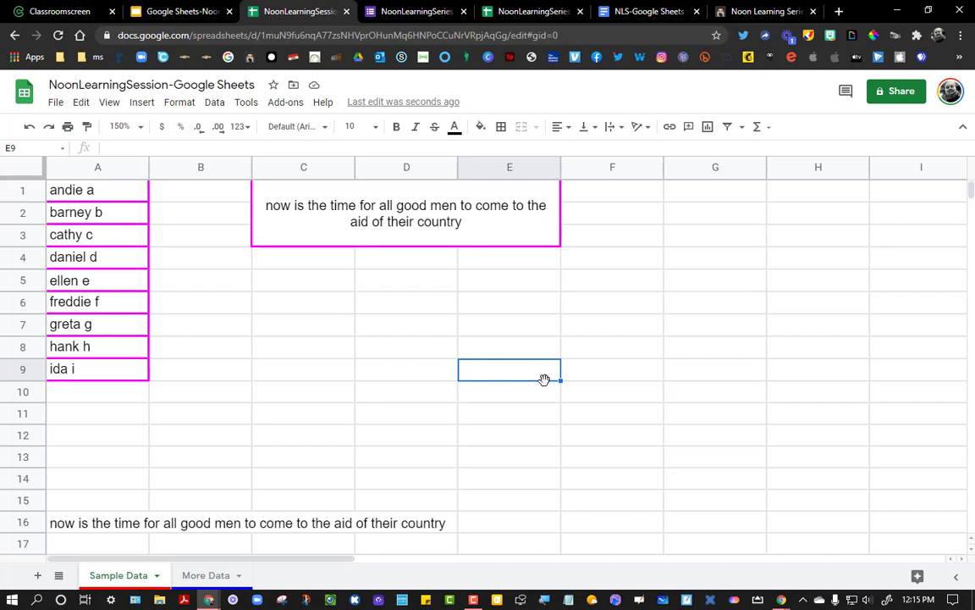
- Examine the column of numbers in B18:B26 and the empty cell B27 beneath it
{"action": "scroll", "coordinate": [309, 353], "scroll_direction": "down", "scroll_amount": 4}
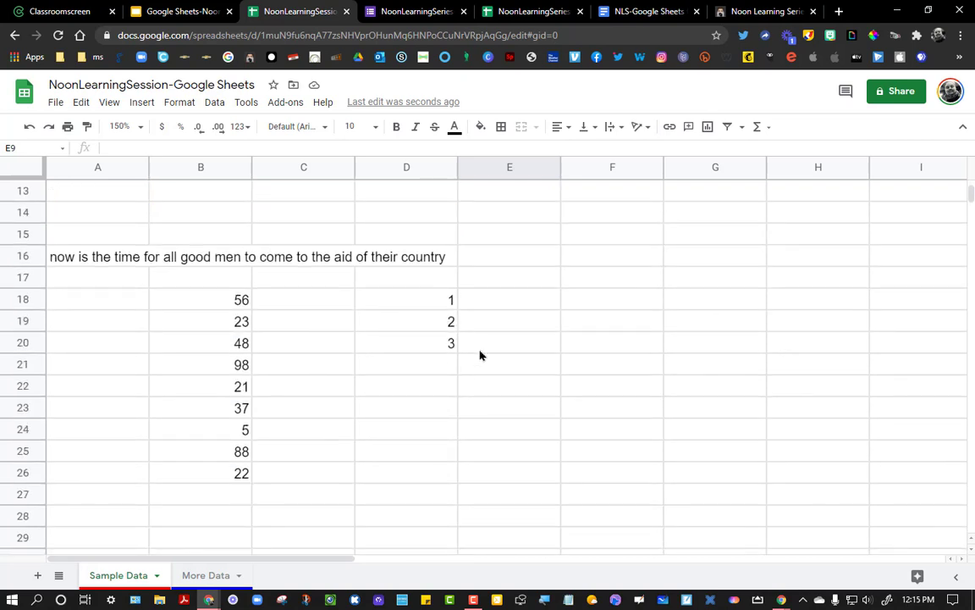
{"action": "scroll", "coordinate": [525, 339], "scroll_direction": "down", "scroll_amount": 1}
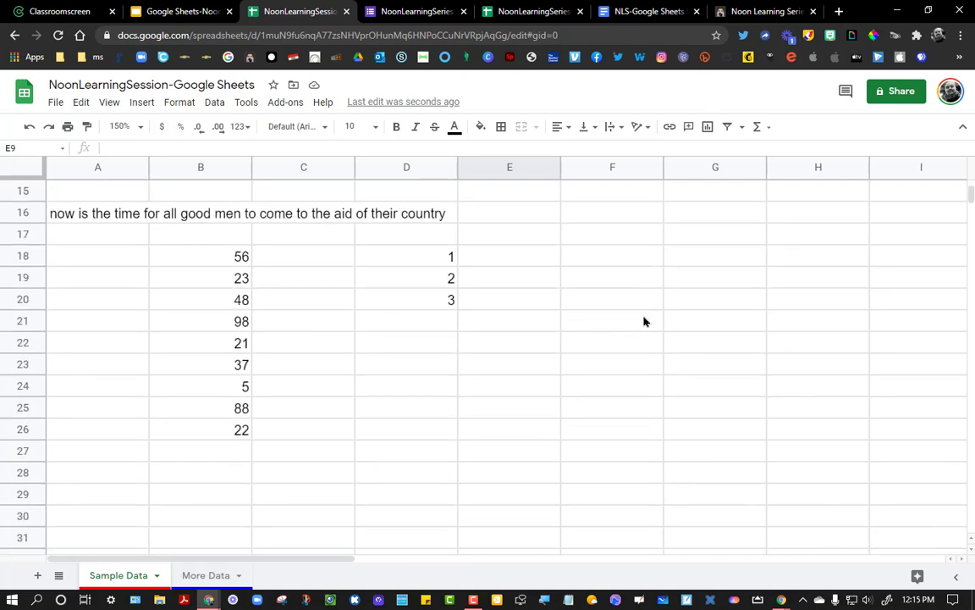
{"action": "left_click", "coordinate": [232, 261]}
{"action": "left_click", "coordinate": [233, 437]}
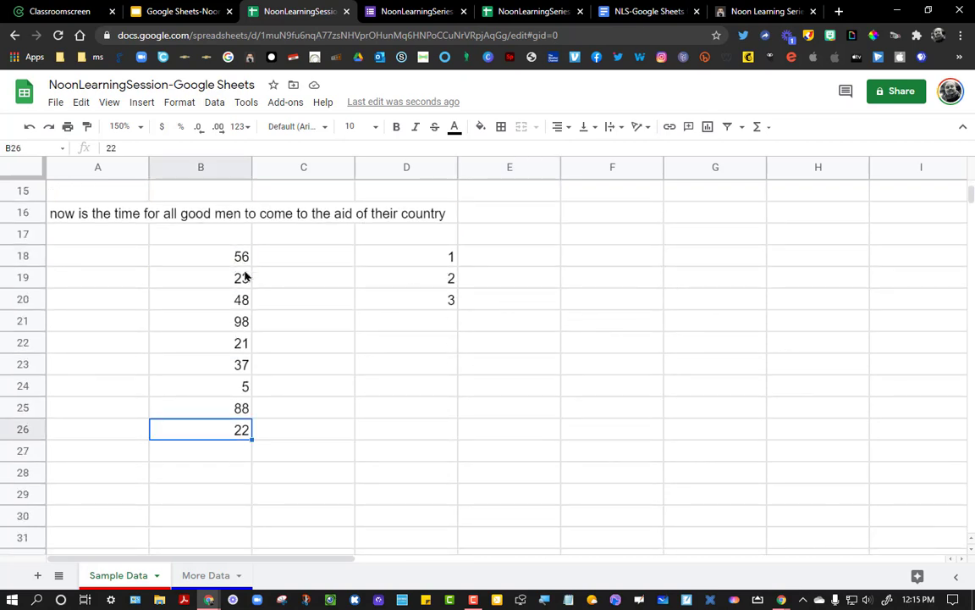
{"action": "left_click", "coordinate": [244, 257]}
{"action": "left_click", "coordinate": [234, 430]}
{"action": "left_click", "coordinate": [243, 256]}
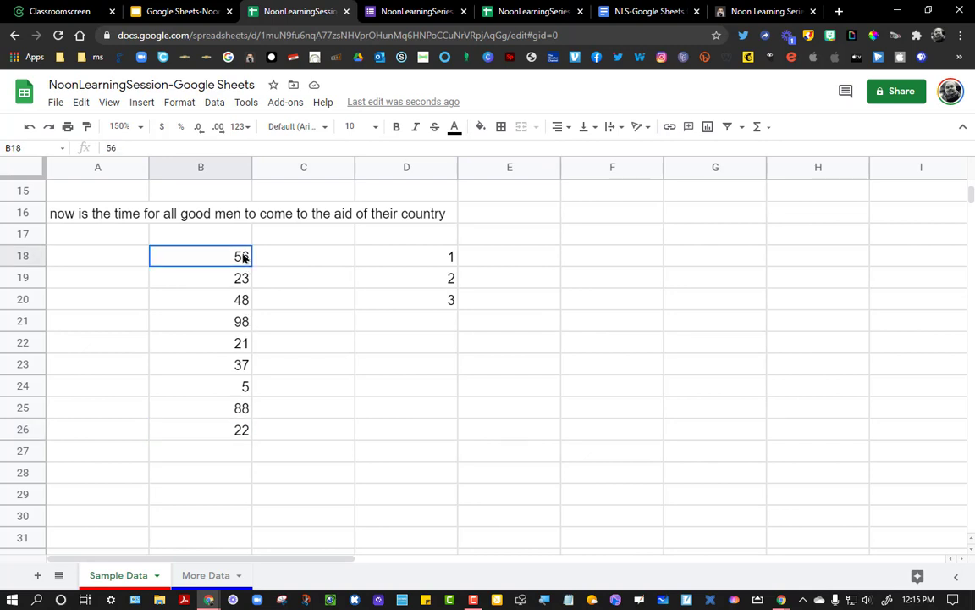
{"action": "left_click", "coordinate": [230, 429]}
{"action": "left_click", "coordinate": [241, 261]}
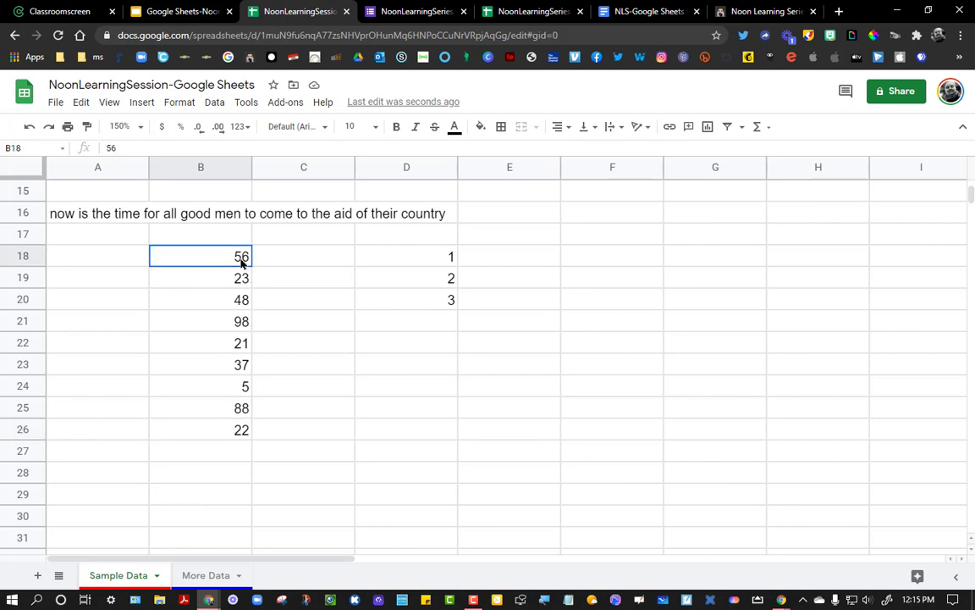
{"action": "left_click", "coordinate": [239, 433]}
{"action": "left_click", "coordinate": [205, 456]}
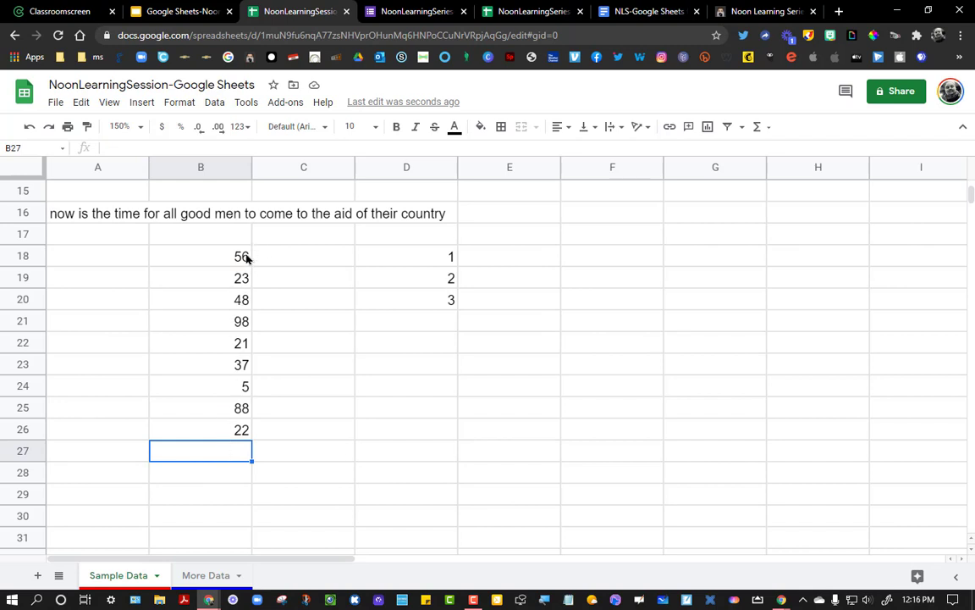
- Enter the formula =b18+b19 in cell B27 to add the first two numbers of the column
{"action": "double_click", "coordinate": [187, 454]}
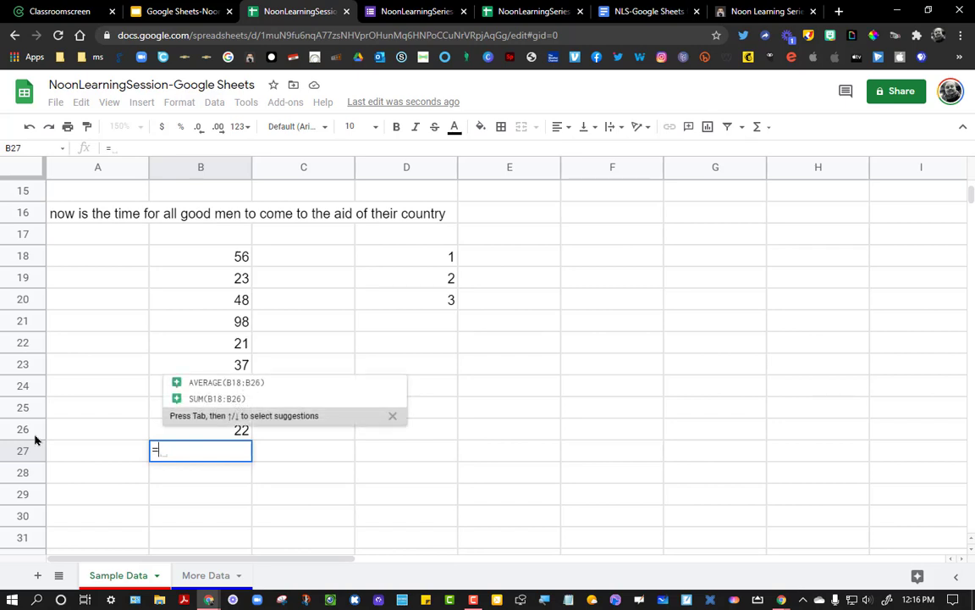
{"action": "type", "text": "b18+b1"}
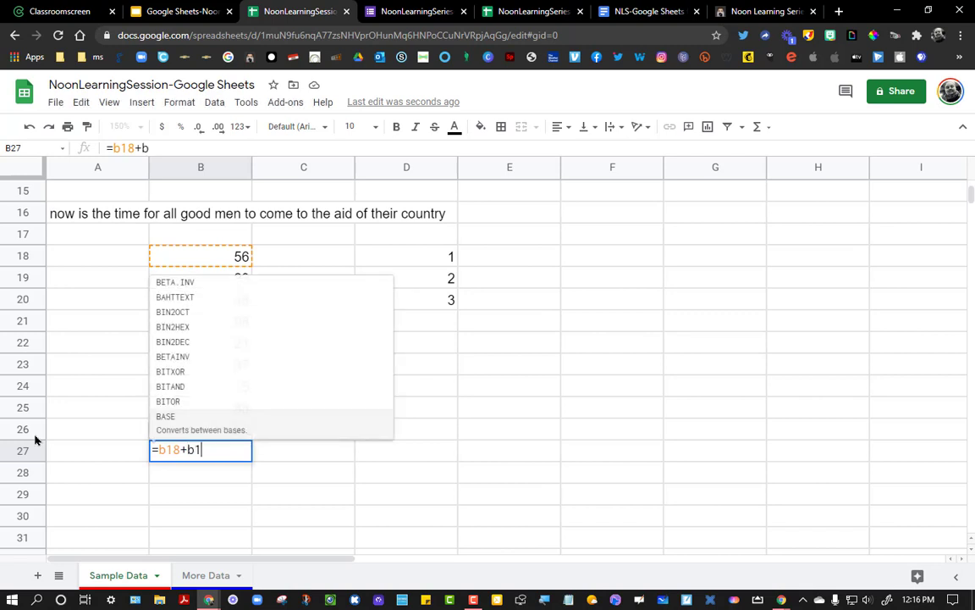
{"action": "type", "text": "9"}
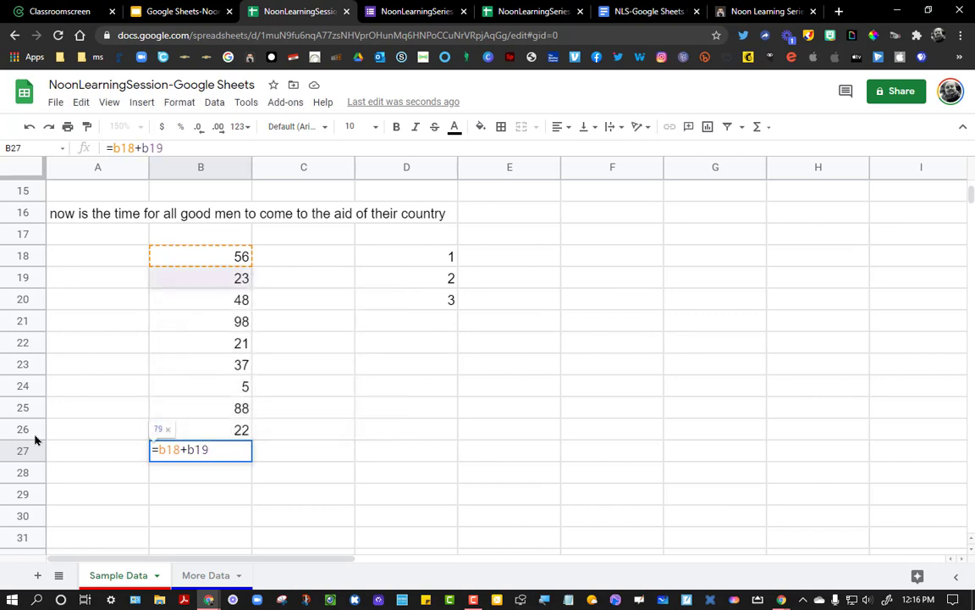
{"action": "key", "text": "Return"}
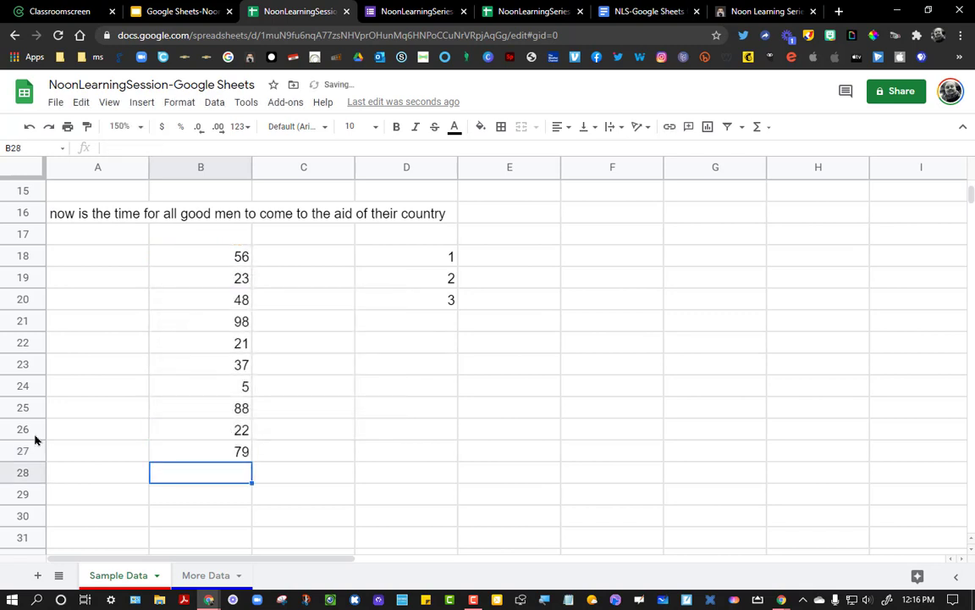
- Clear the addition formula from cell B27
{"action": "left_click", "coordinate": [230, 455]}
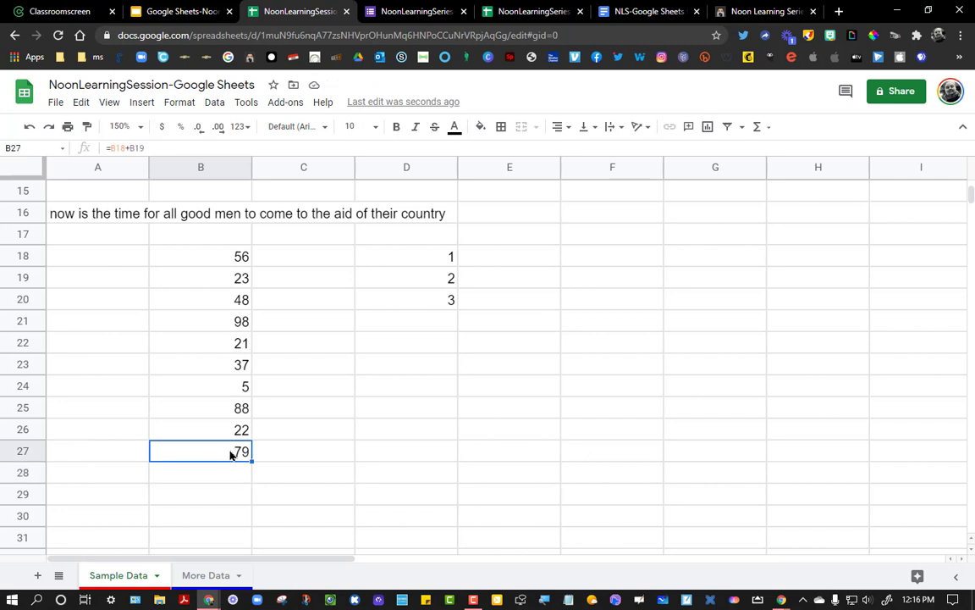
{"action": "double_click", "coordinate": [230, 455]}
{"action": "key", "text": "ctrl+a"}
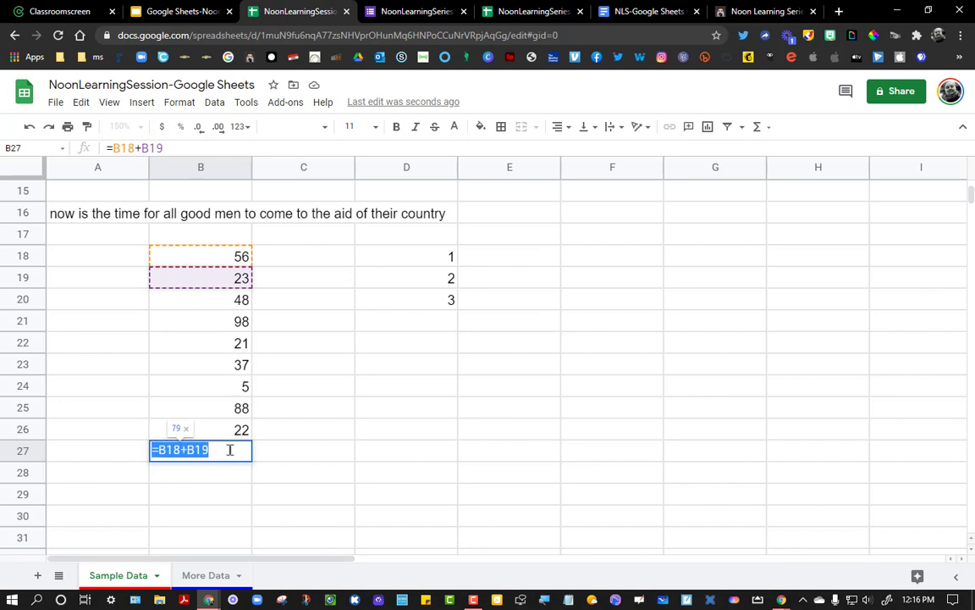
{"action": "key", "text": "BackSpace"}
{"action": "left_click", "coordinate": [278, 383]}
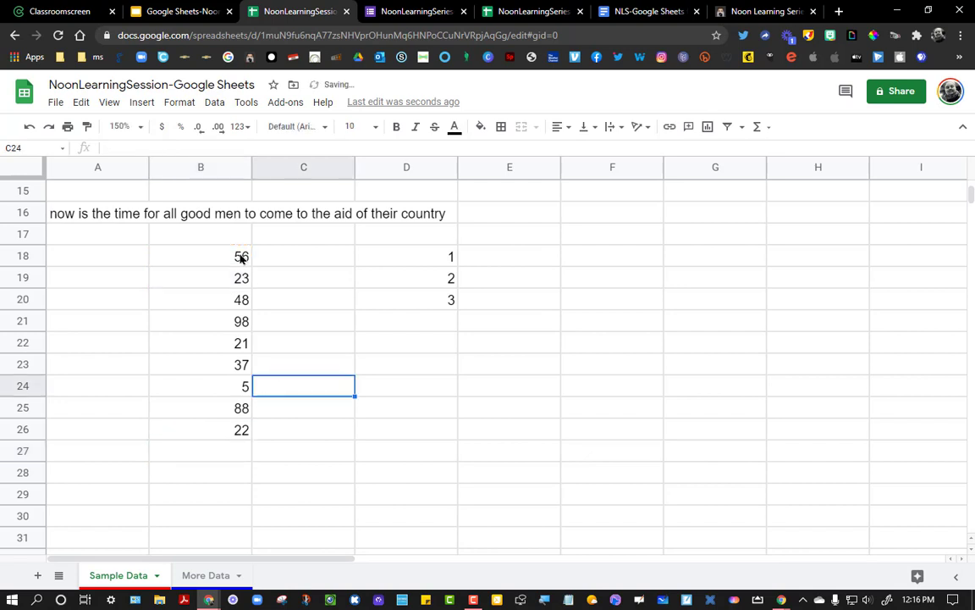
- Total the column of numbers in cell B27 with the suggested formula SUM(B18:B26)
{"action": "left_click", "coordinate": [242, 257]}
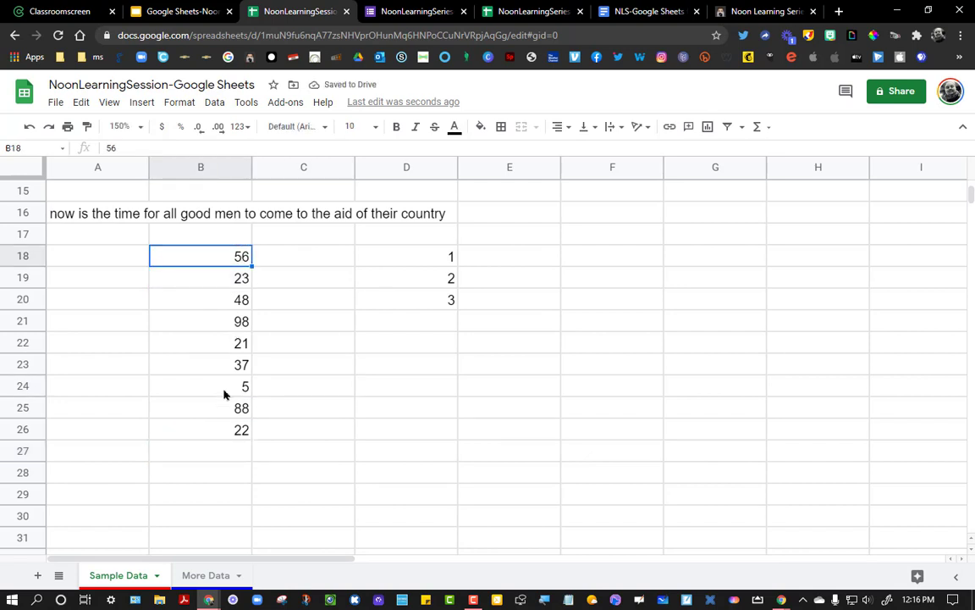
{"action": "left_click", "coordinate": [233, 432]}
{"action": "left_click", "coordinate": [188, 454]}
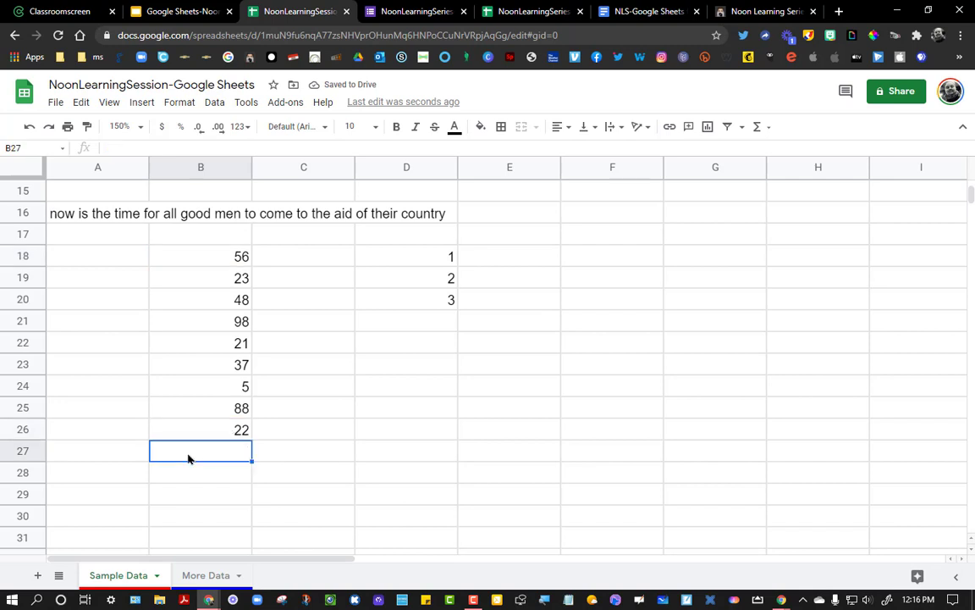
{"action": "double_click", "coordinate": [189, 459]}
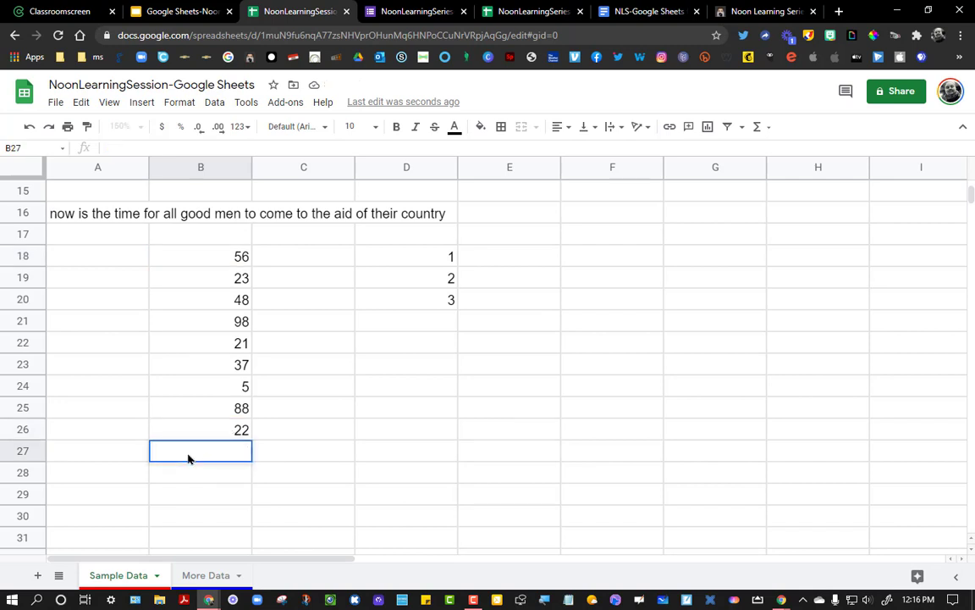
{"action": "type", "text": "="}
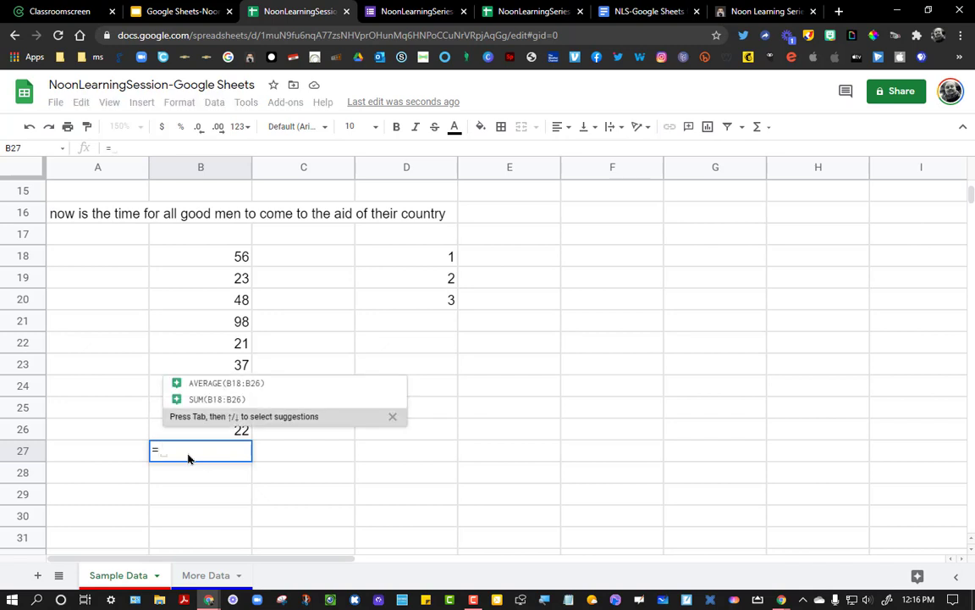
{"action": "left_click", "coordinate": [227, 394]}
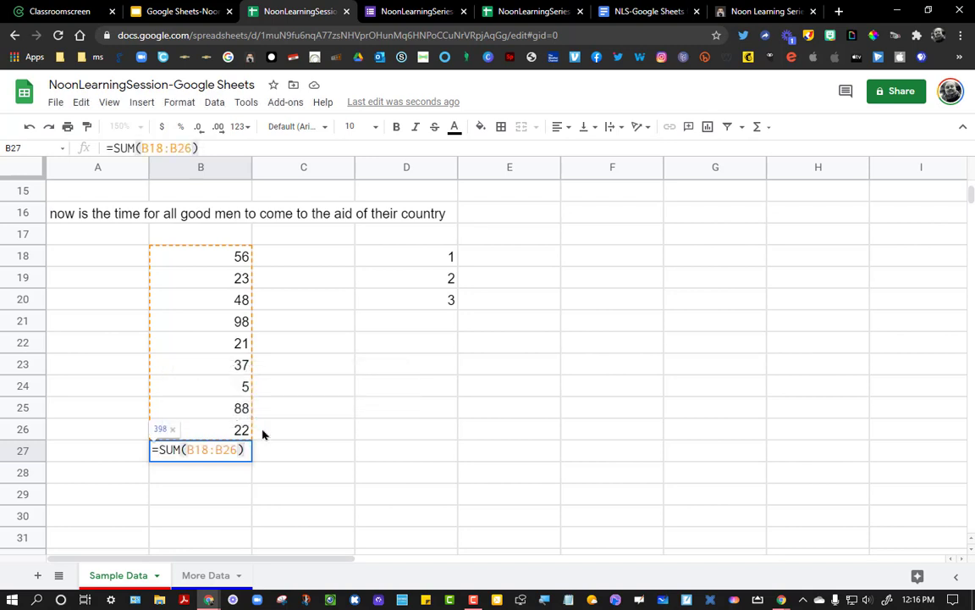
{"action": "key", "text": "Return"}
{"action": "scroll", "coordinate": [260, 435], "scroll_direction": "up", "scroll_amount": 1}
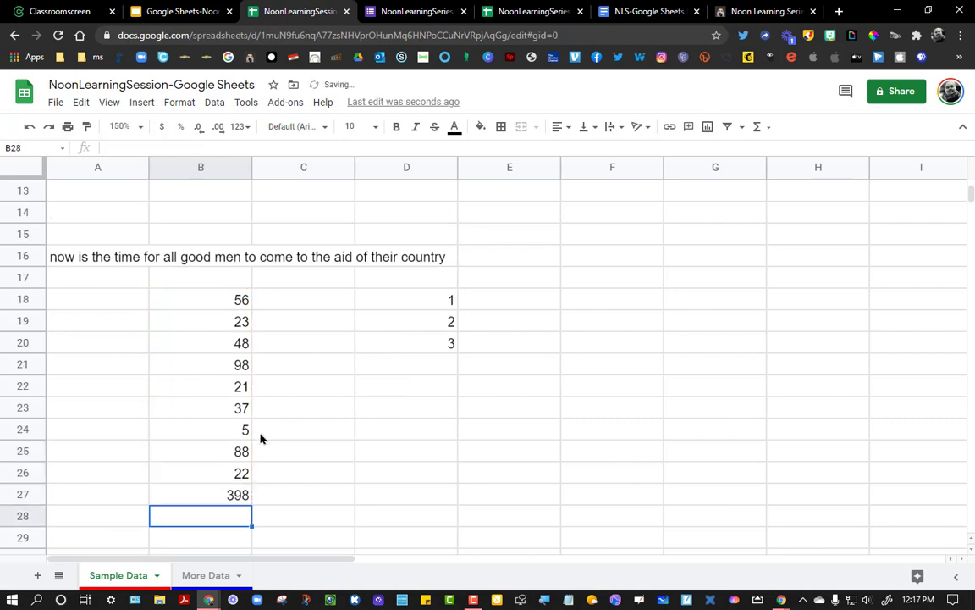
- Copy the SUM formula from B27 into cell D21, beneath the numbers 1 to 3
{"action": "left_click", "coordinate": [231, 501]}
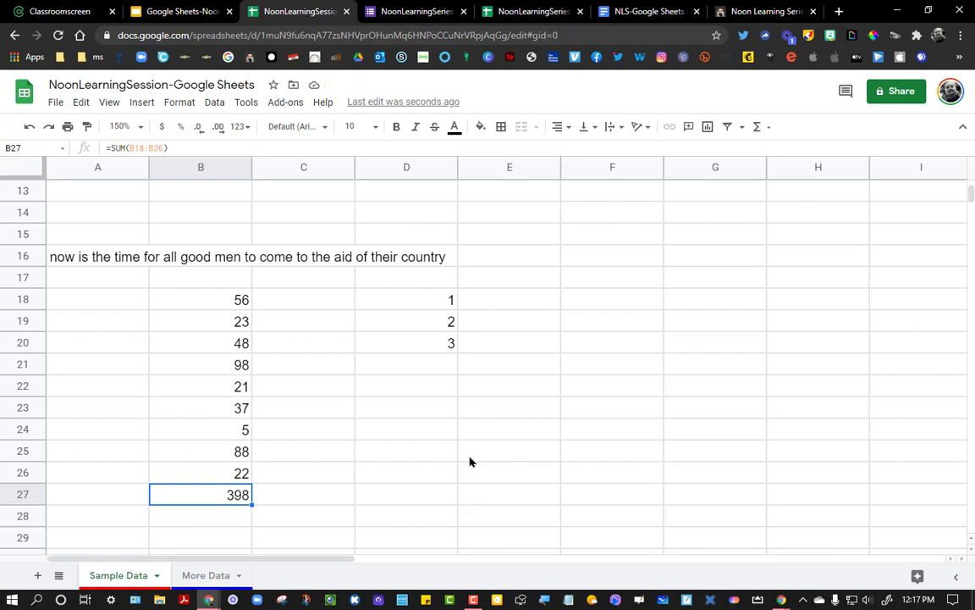
{"action": "left_click", "coordinate": [306, 501]}
{"action": "left_click", "coordinate": [189, 503]}
{"action": "left_click", "coordinate": [338, 499]}
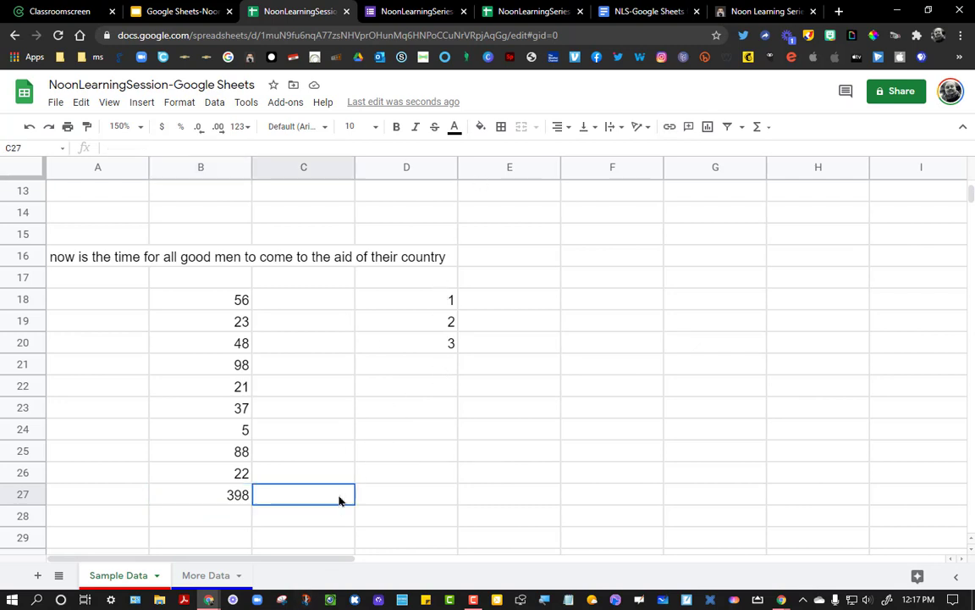
{"action": "left_click", "coordinate": [236, 497]}
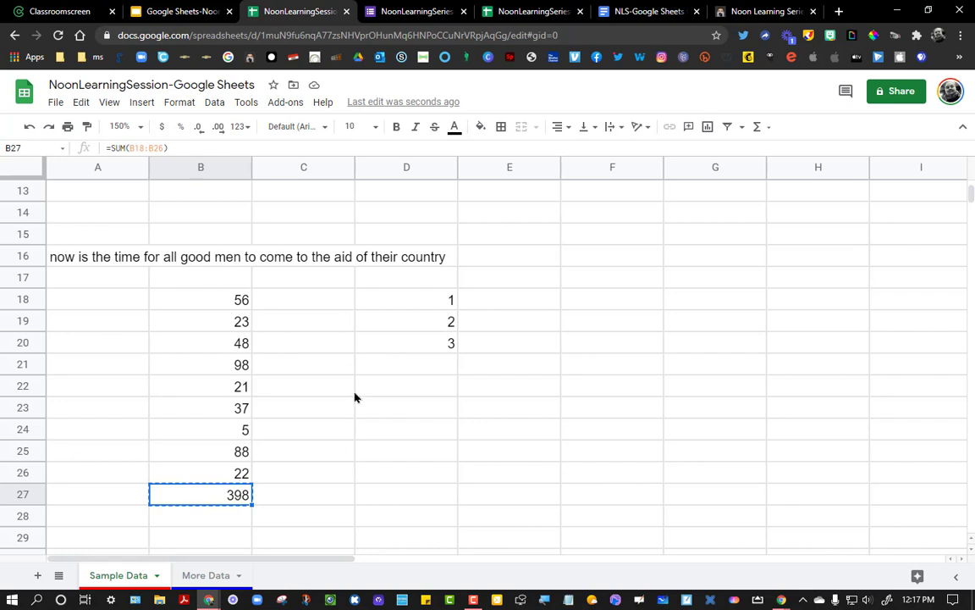
{"action": "left_click", "coordinate": [433, 368]}
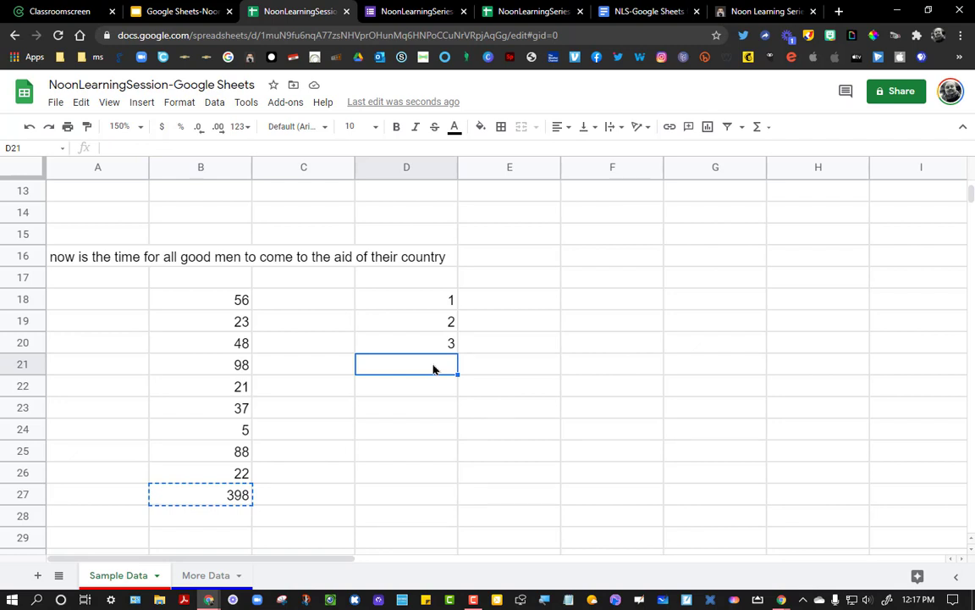
{"action": "type", "text": "=SUM(D12:D20)"}
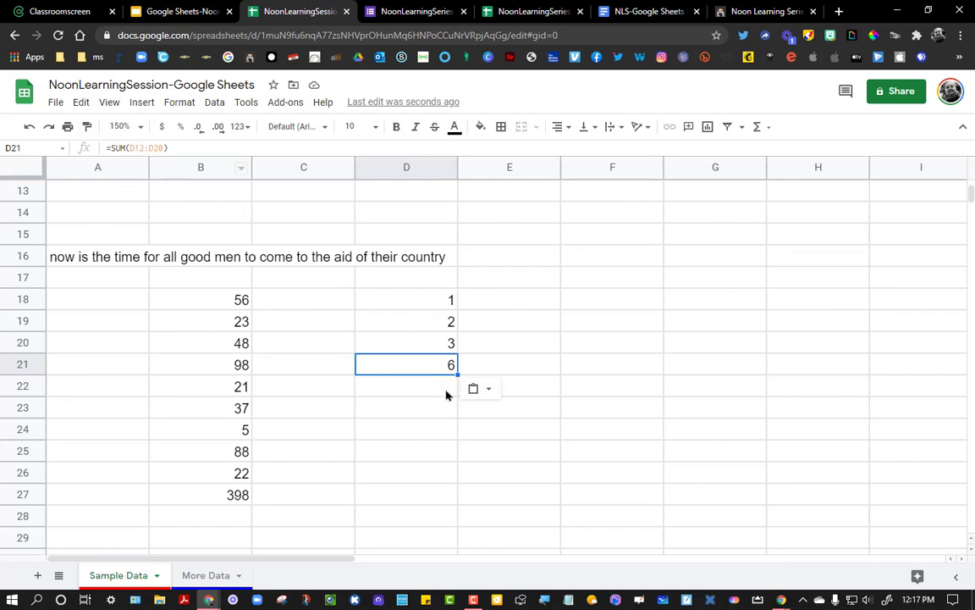
{"action": "scroll", "coordinate": [403, 271], "scroll_direction": "up", "scroll_amount": 2}
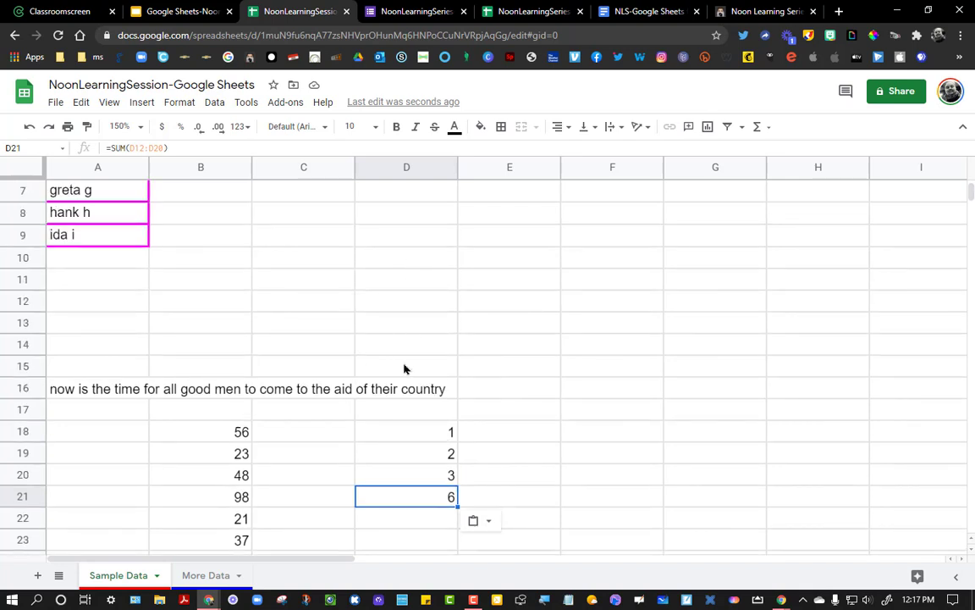
{"action": "scroll", "coordinate": [403, 368], "scroll_direction": "down", "scroll_amount": 2}
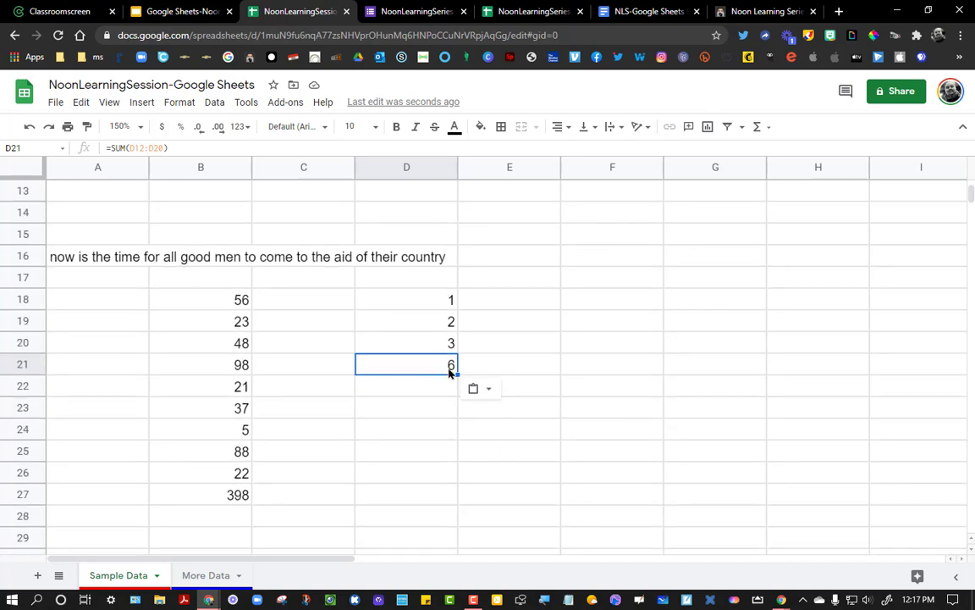
- Replace SUM with average in the formula in B27, keeping the range B18:B26
{"action": "double_click", "coordinate": [242, 494]}
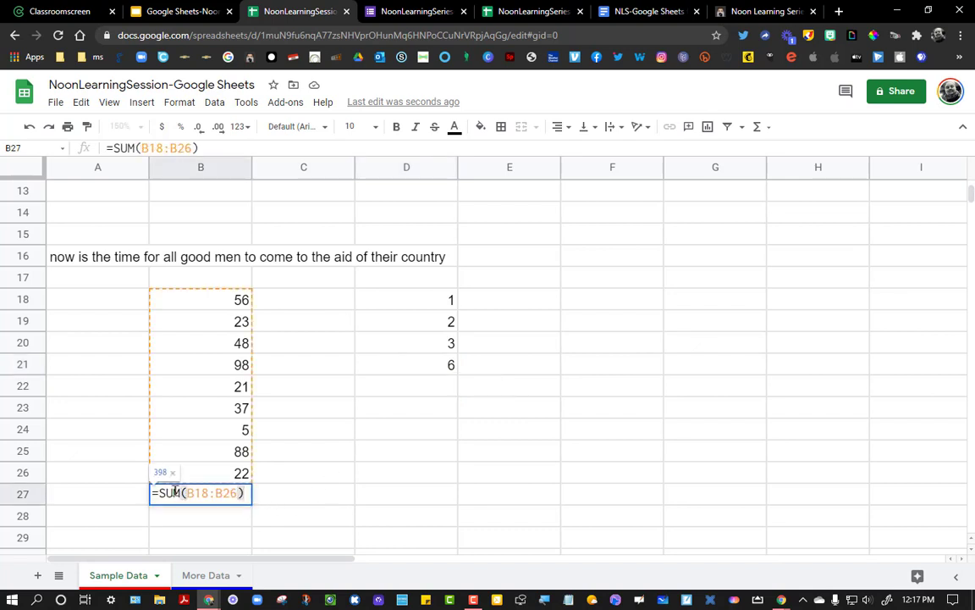
{"action": "left_click_drag", "start_coordinate": [180, 495], "coordinate": [160, 495]}
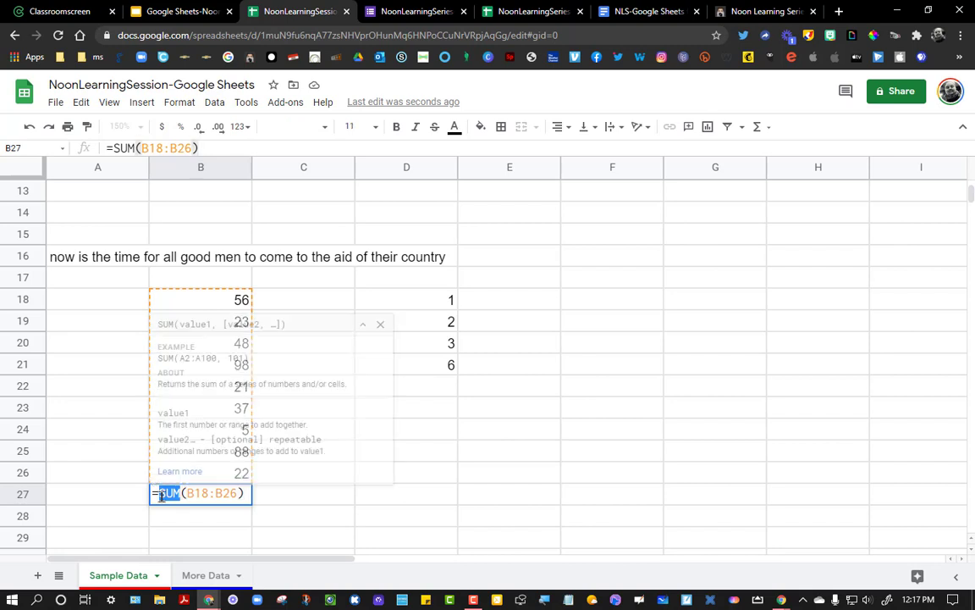
{"action": "type", "text": "average"}
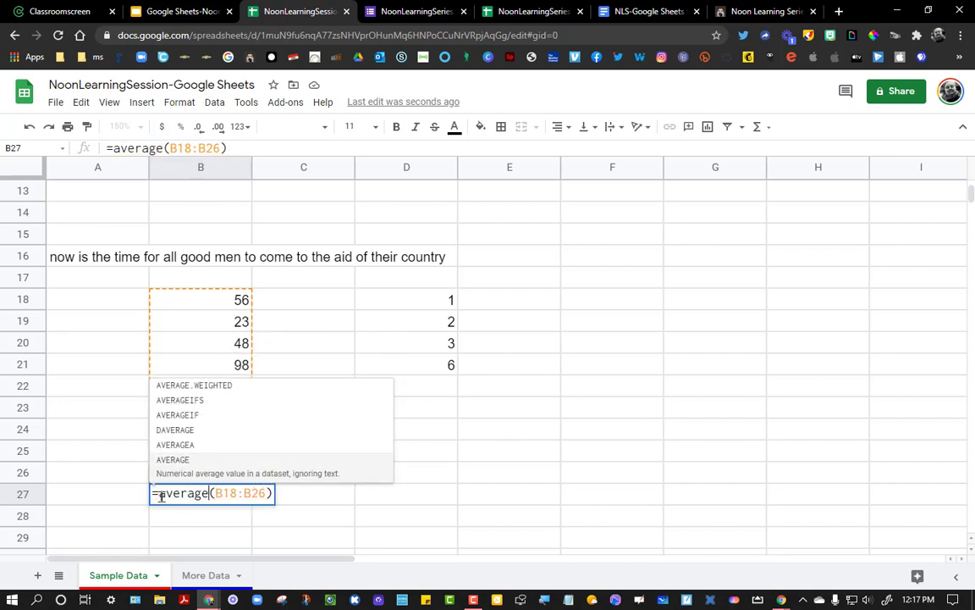
{"action": "left_click", "coordinate": [324, 494]}
{"action": "left_click", "coordinate": [233, 499]}
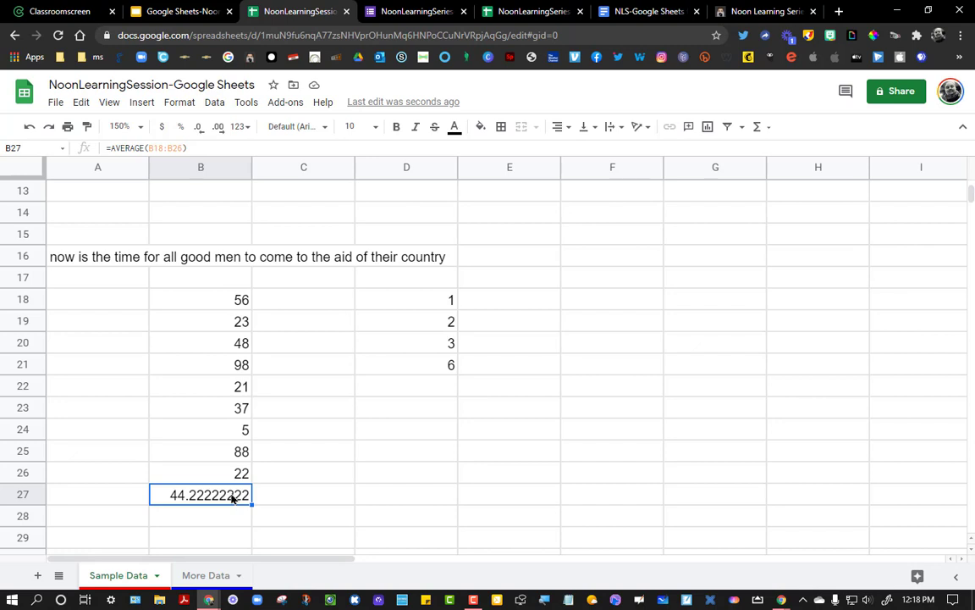
- Delete the copied SUM formula from cell D21
{"action": "left_click", "coordinate": [442, 368]}
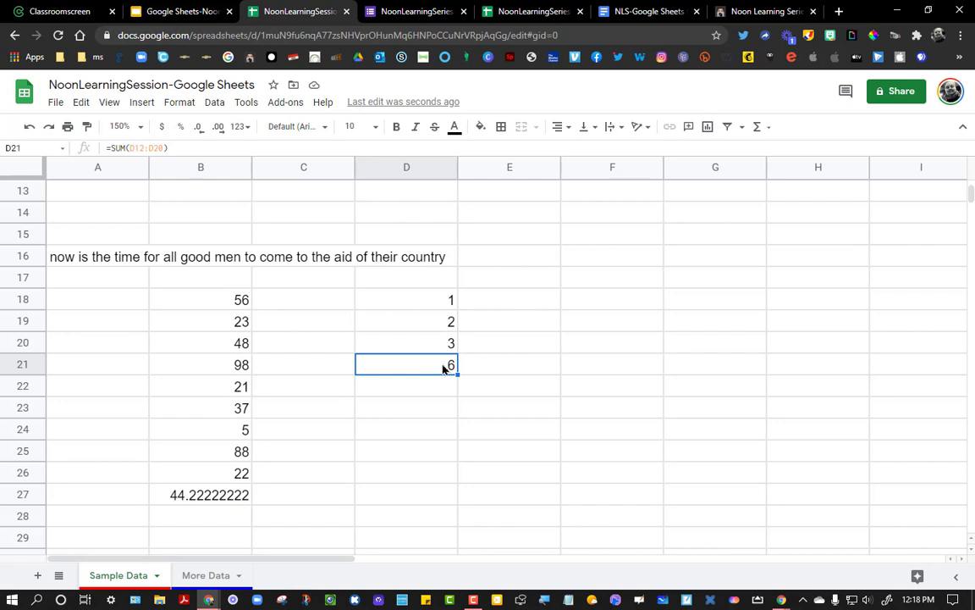
{"action": "key", "text": "Delete"}
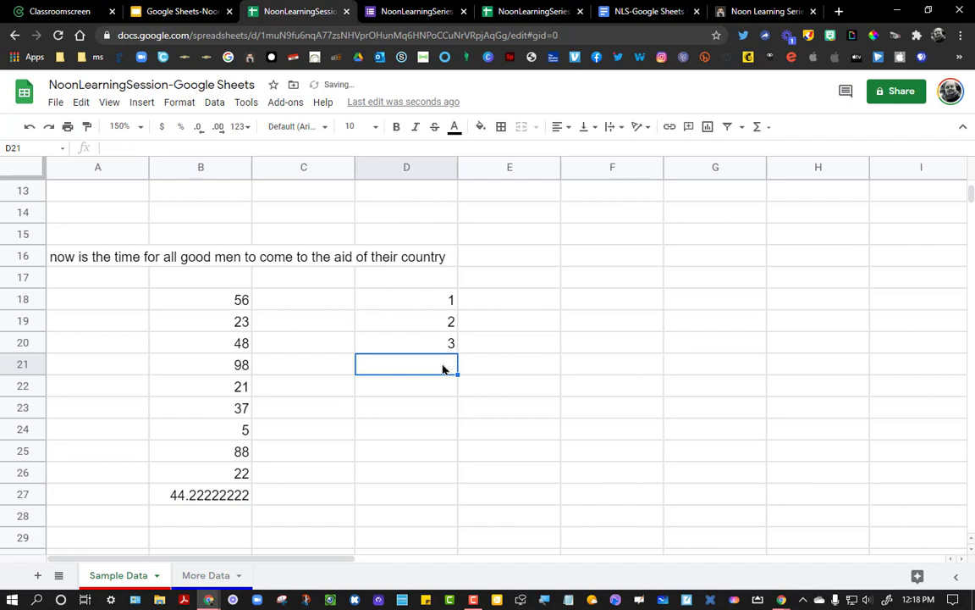
{"action": "left_click", "coordinate": [491, 415]}
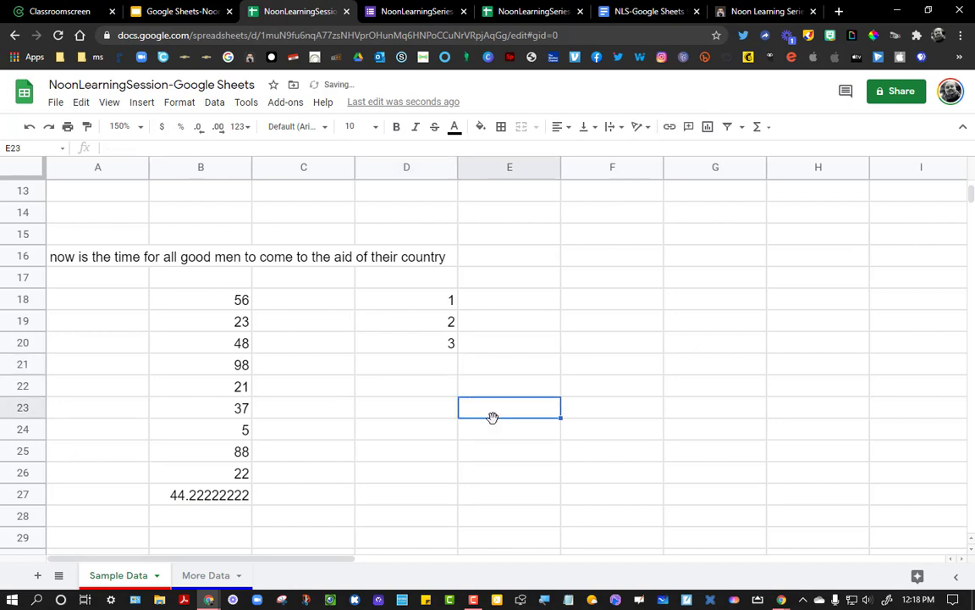
- Continue the number sequence in column D by entering 4 through 9 individually in cells D21 to D26
{"action": "left_click", "coordinate": [445, 308]}
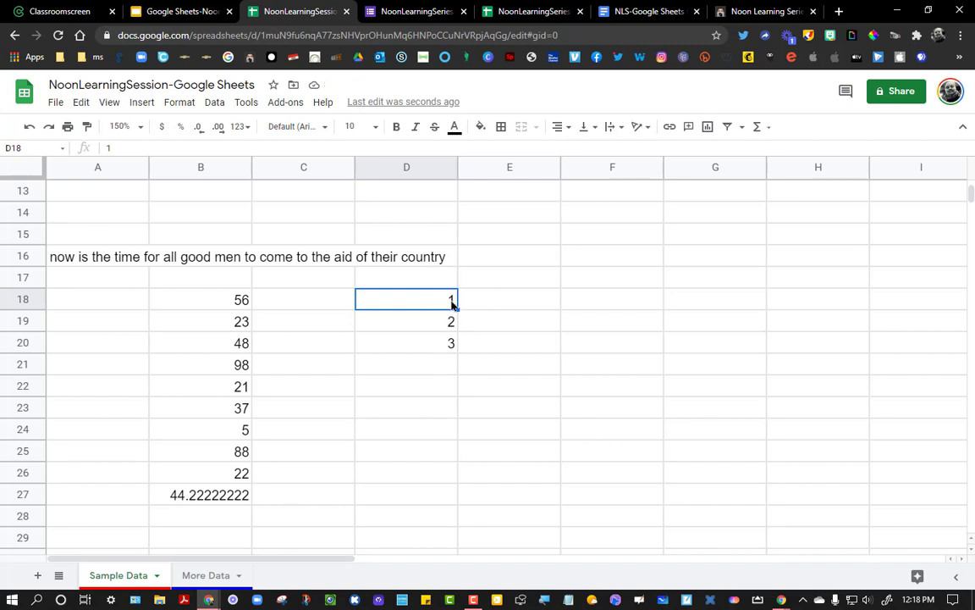
{"action": "left_click", "coordinate": [440, 372]}
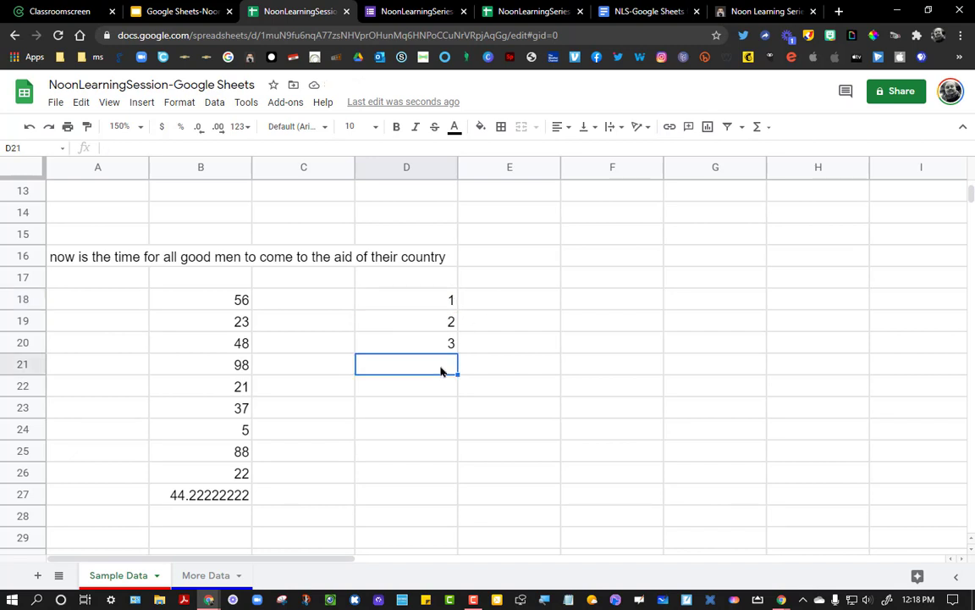
{"action": "type", "text": "4"}
{"action": "key", "text": "Return"}
{"action": "type", "text": "5"}
{"action": "key", "text": "Return"}
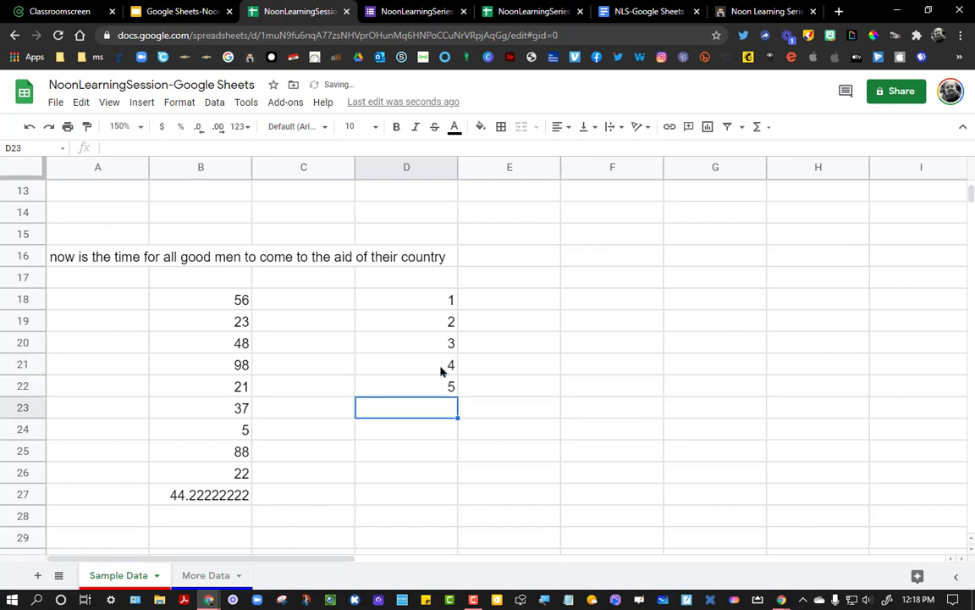
{"action": "type", "text": "6"}
{"action": "key", "text": "Return"}
{"action": "type", "text": "7"}
{"action": "key", "text": "Return"}
{"action": "type", "text": "8"}
{"action": "key", "text": "Return"}
{"action": "type", "text": "9"}
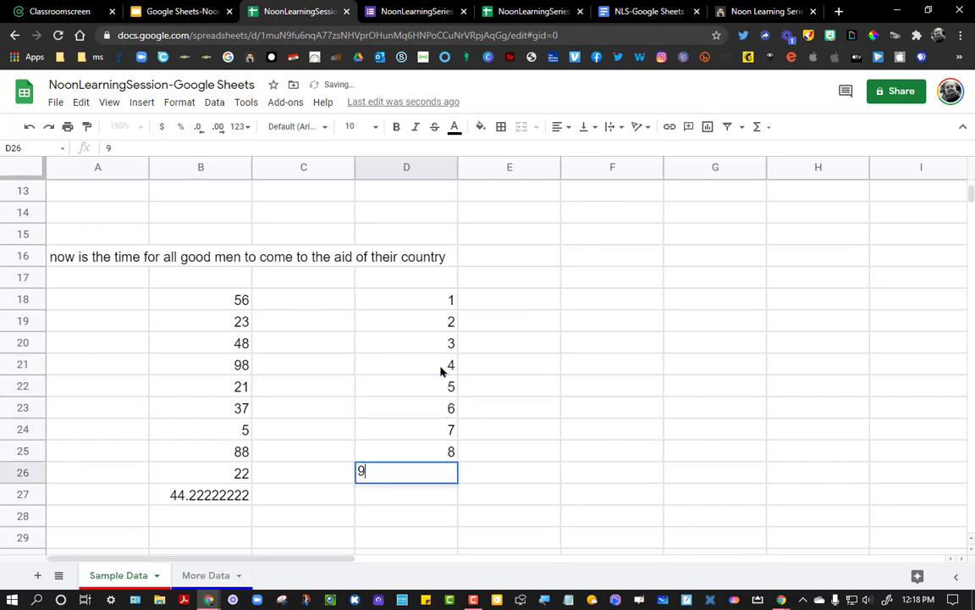
{"action": "key", "text": "Return"}
- Delete the manually entered numbers from cells D21:D26
{"action": "left_click", "coordinate": [447, 373]}
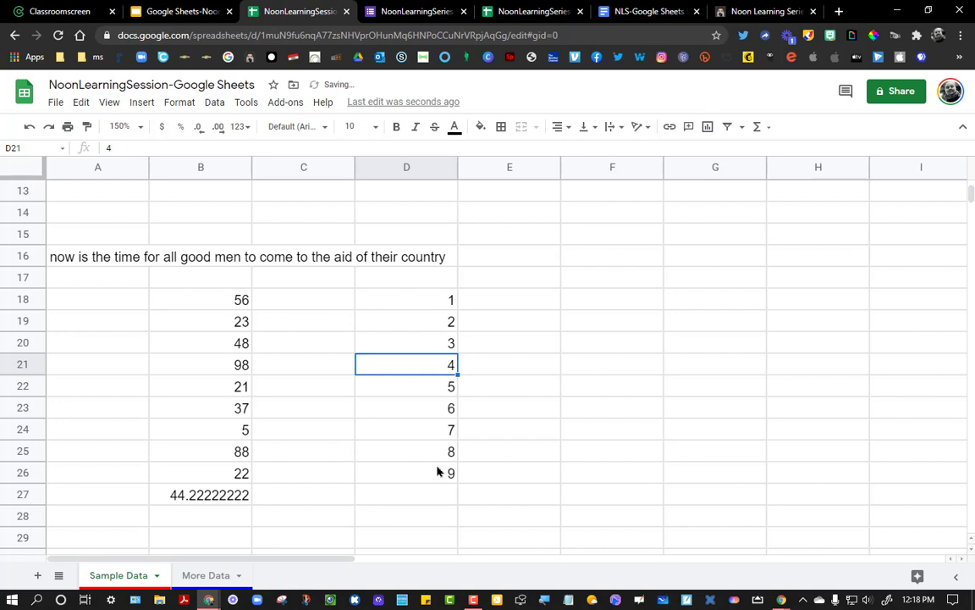
{"action": "left_click", "coordinate": [437, 470], "text": "shift"}
{"action": "key", "text": "Delete"}
- Extend the number series in D18:D20 down to D27 by autofill, continuing it to 10
{"action": "left_click", "coordinate": [448, 299]}
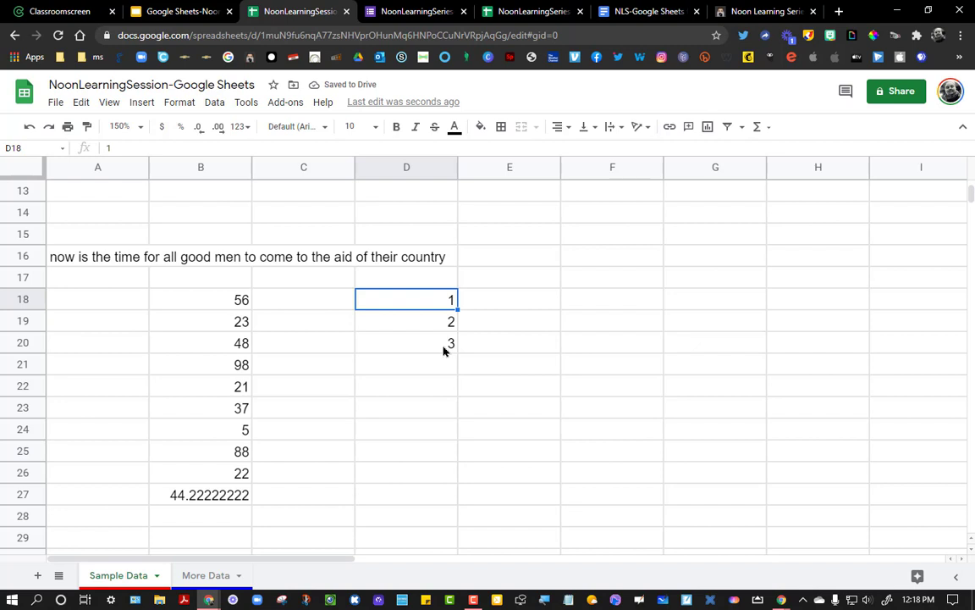
{"action": "left_click", "coordinate": [417, 337]}
{"action": "left_click", "coordinate": [421, 307]}
{"action": "left_click", "coordinate": [418, 346], "text": "shift"}
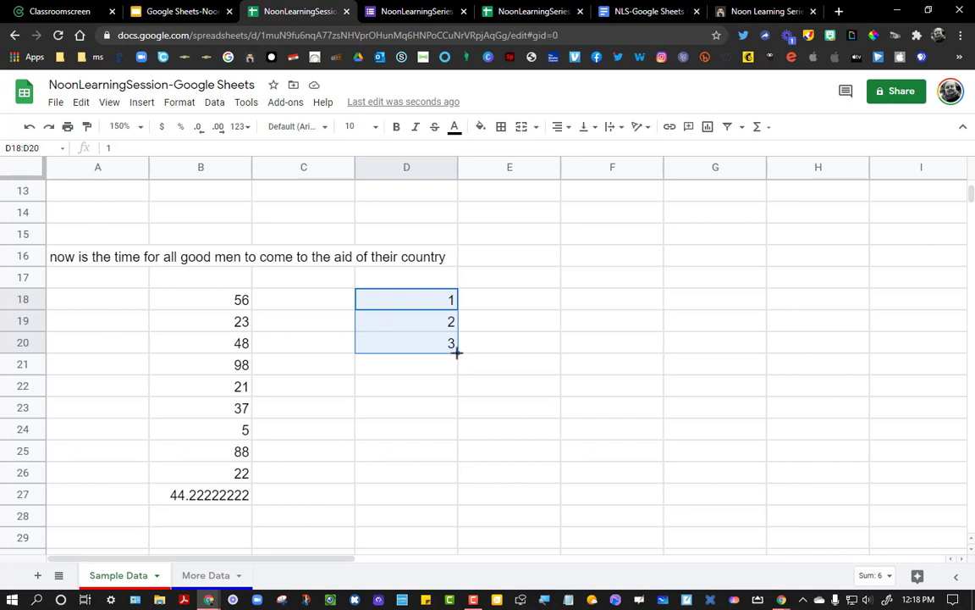
{"action": "left_click_drag", "start_coordinate": [458, 353], "coordinate": [440, 496]}
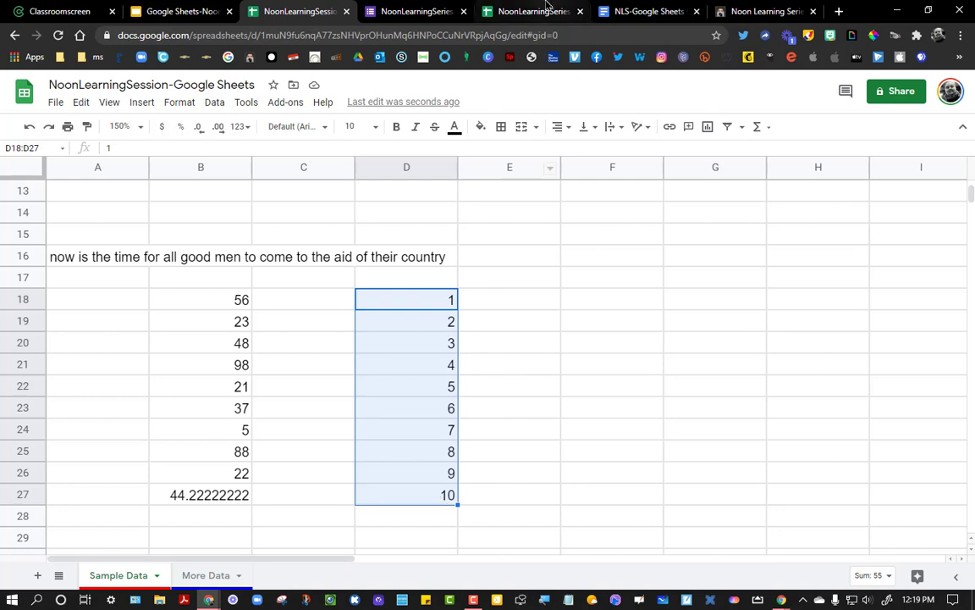
- Switch to the NoonLearningSeries-Sample Form in Google Forms and review its questions from First Name to Favorite Number
{"action": "left_click", "coordinate": [441, 8]}
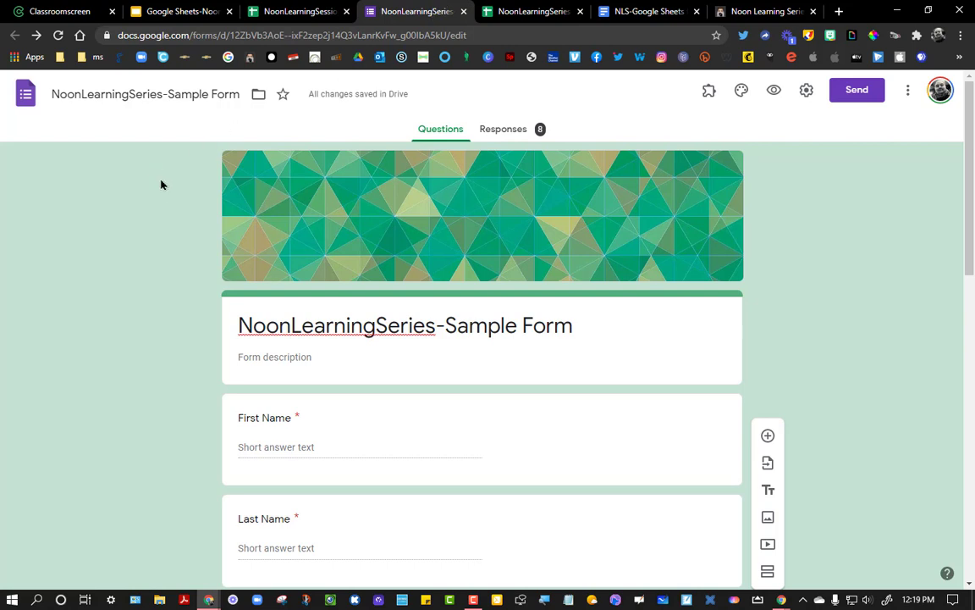
{"action": "scroll", "coordinate": [166, 218], "scroll_direction": "down", "scroll_amount": 2}
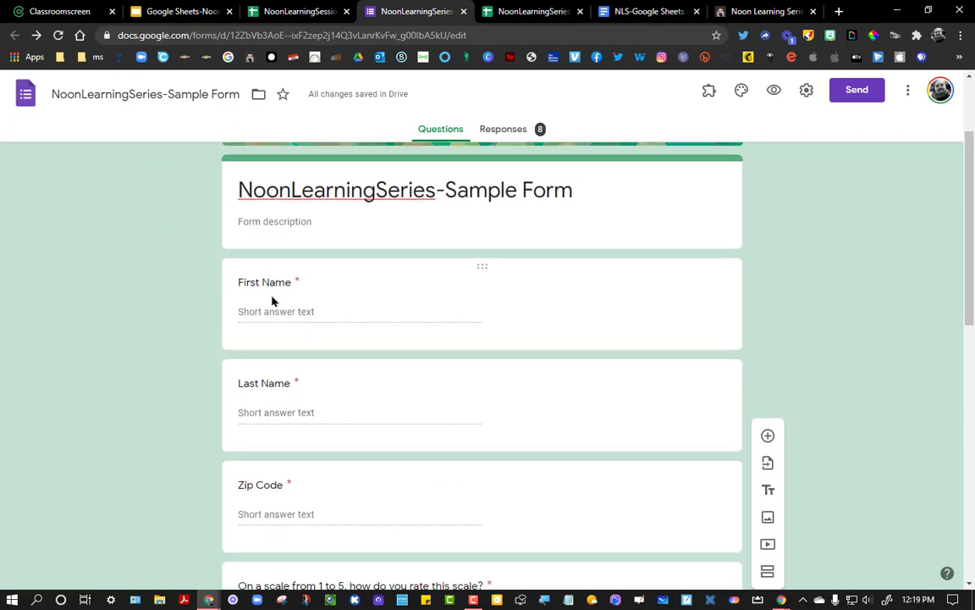
{"action": "scroll", "coordinate": [273, 300], "scroll_direction": "down", "scroll_amount": 1}
{"action": "scroll", "coordinate": [333, 362], "scroll_direction": "down", "scroll_amount": 1}
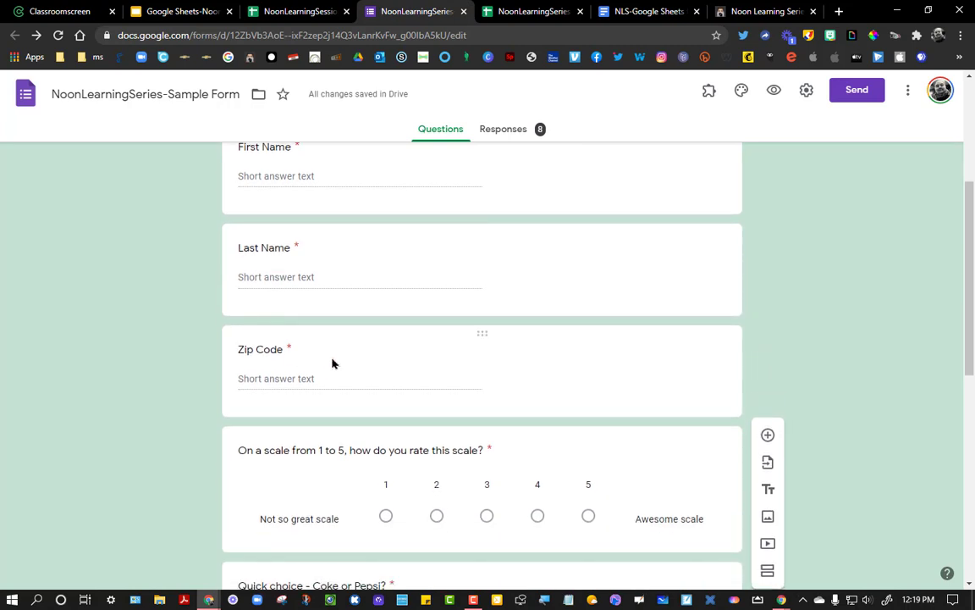
{"action": "scroll", "coordinate": [270, 414], "scroll_direction": "down", "scroll_amount": 2}
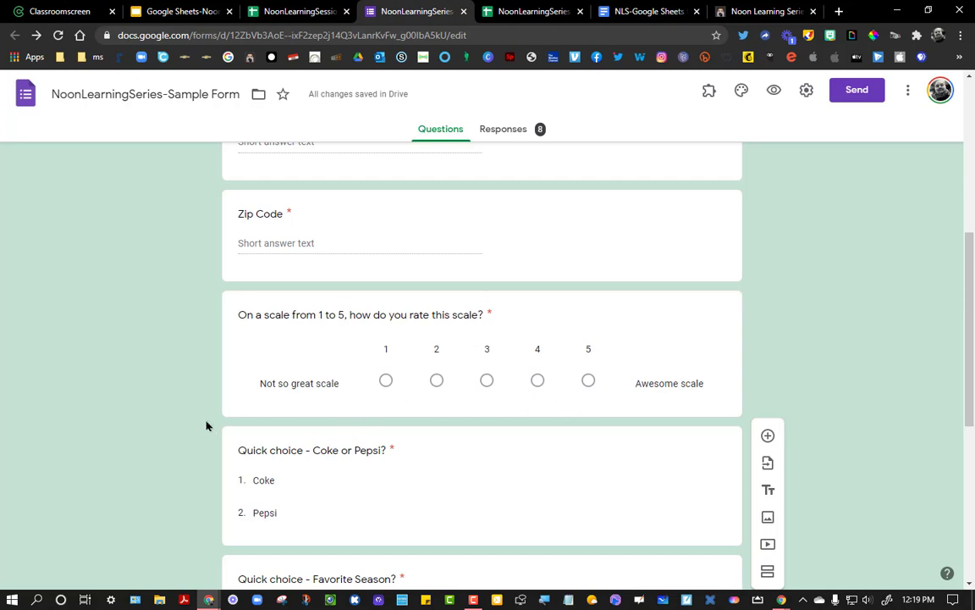
{"action": "scroll", "coordinate": [235, 394], "scroll_direction": "down", "scroll_amount": 2}
{"action": "scroll", "coordinate": [321, 352], "scroll_direction": "down", "scroll_amount": 2}
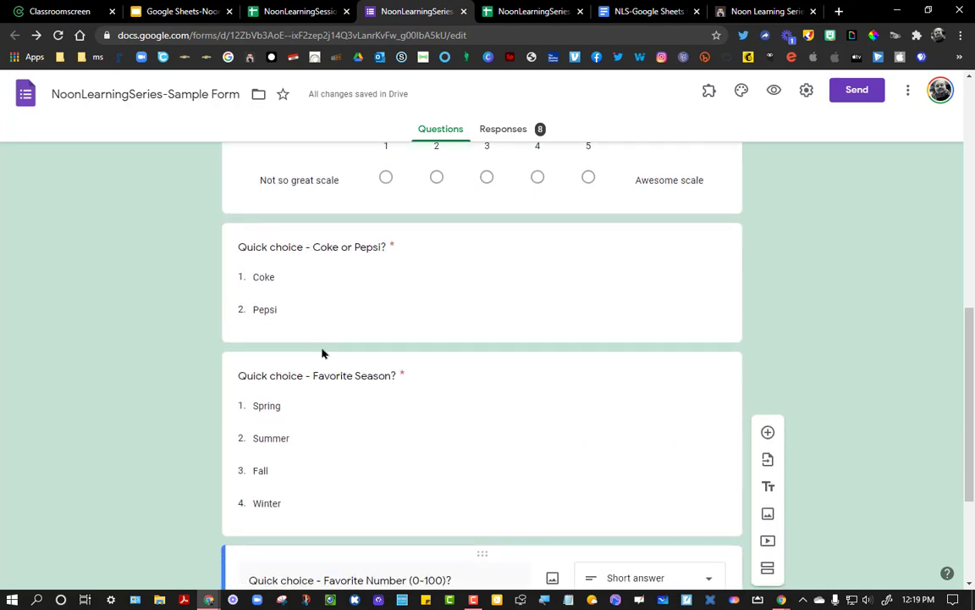
{"action": "scroll", "coordinate": [392, 341], "scroll_direction": "down", "scroll_amount": 2}
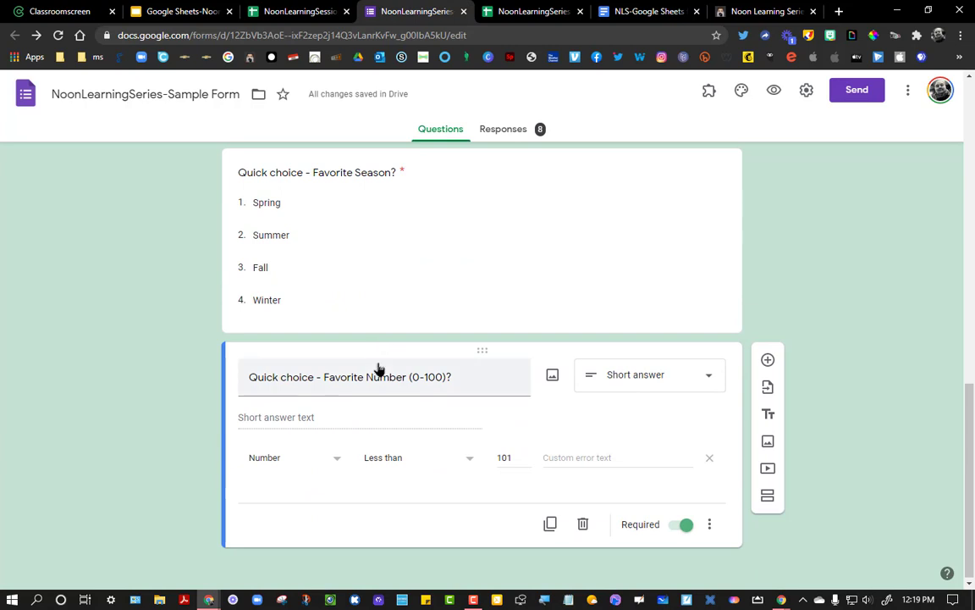
{"action": "scroll", "coordinate": [379, 369], "scroll_direction": "up", "scroll_amount": 15}
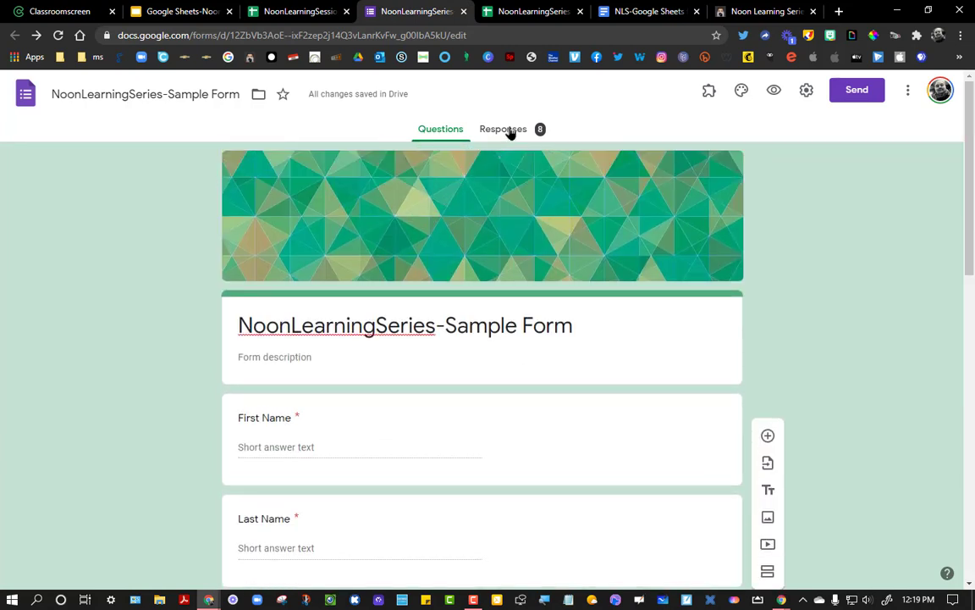
- Review the summary of the form's responses, including the answer list and charts
{"action": "left_click", "coordinate": [509, 131]}
{"action": "left_click", "coordinate": [299, 256]}
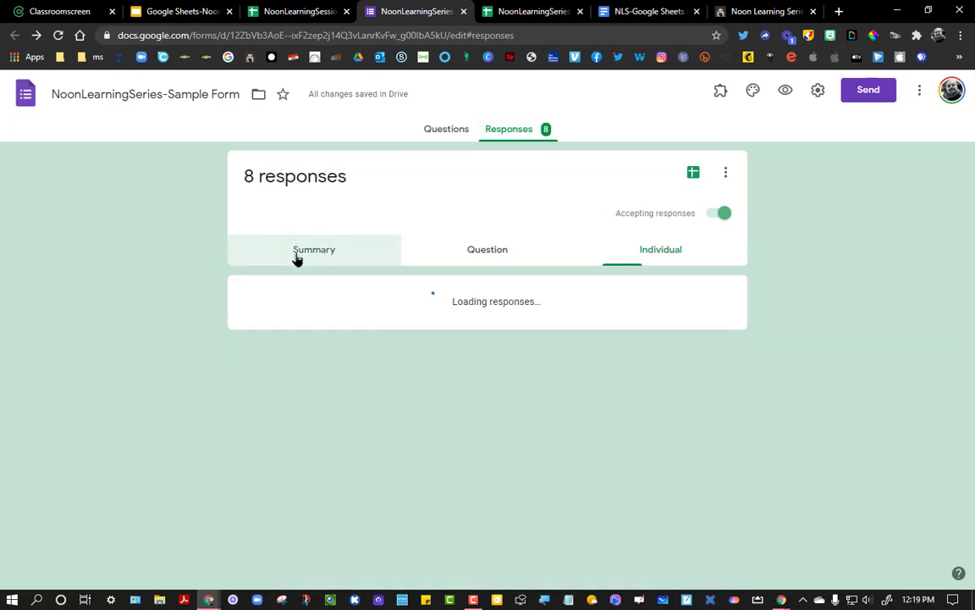
{"action": "scroll", "coordinate": [221, 387], "scroll_direction": "down", "scroll_amount": 4}
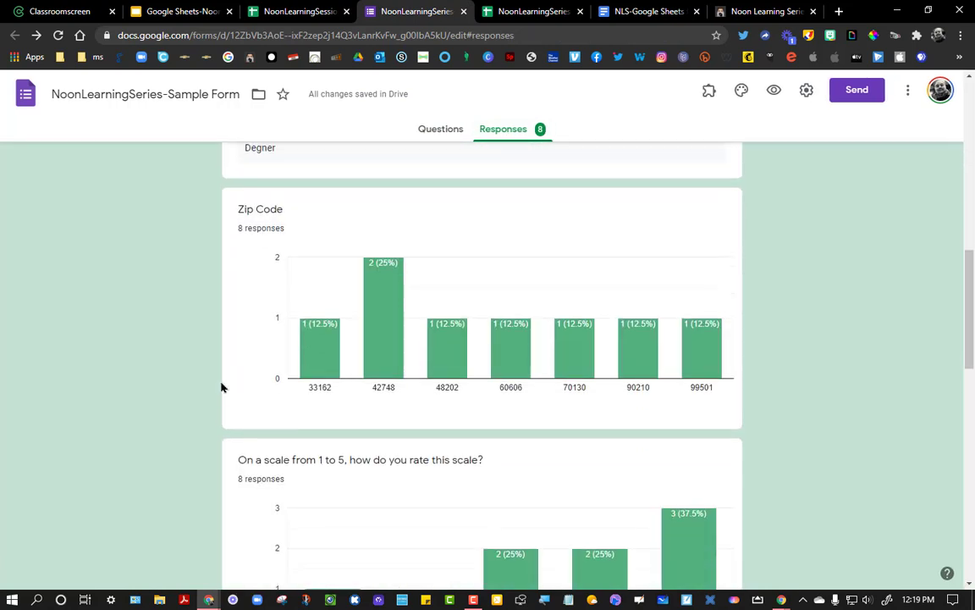
{"action": "scroll", "coordinate": [228, 379], "scroll_direction": "up", "scroll_amount": 9}
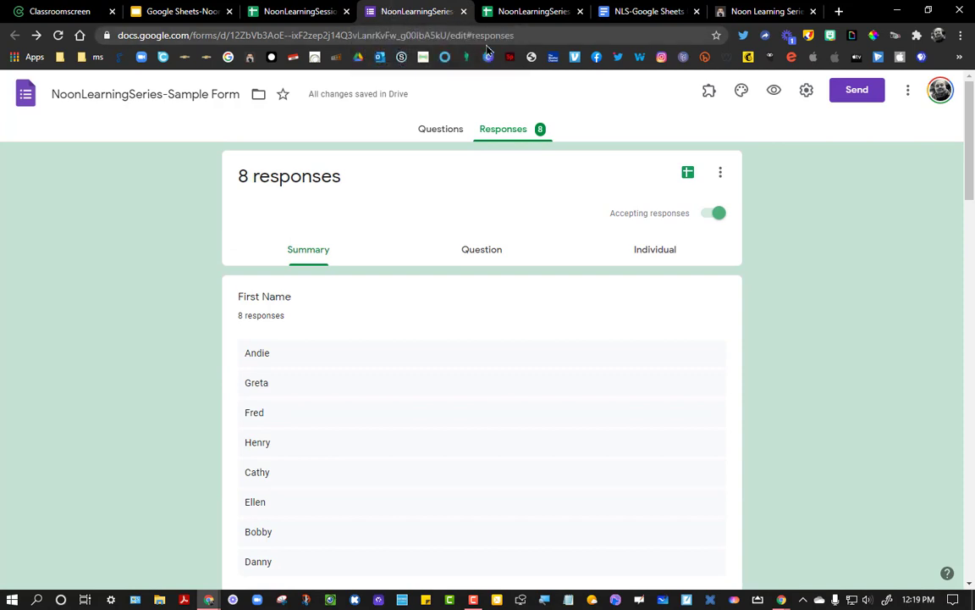
- Switch to the form's responses spreadsheet in Google Sheets and delete the scale rating in cell E9
{"action": "left_click", "coordinate": [518, 14]}
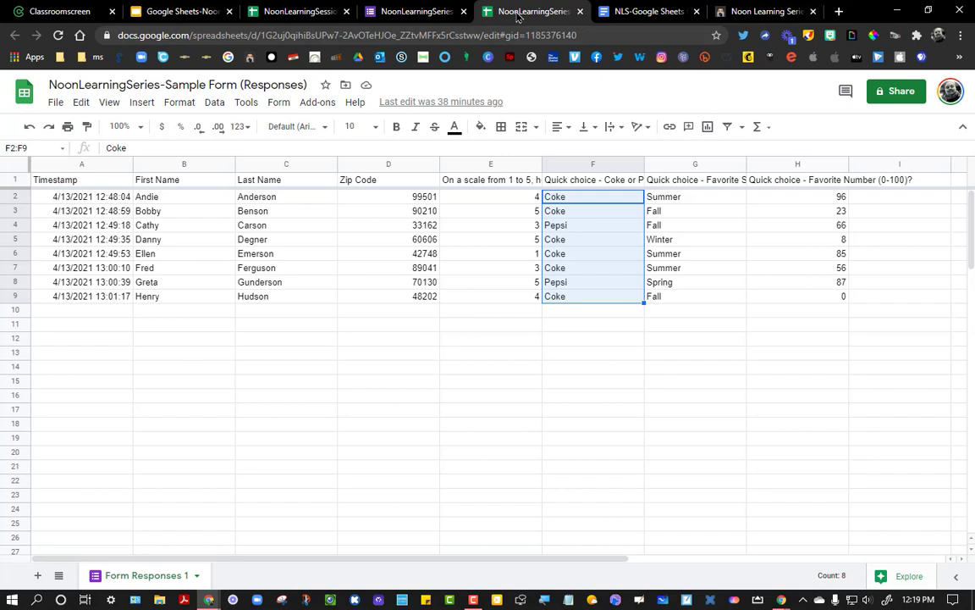
{"action": "left_click", "coordinate": [509, 284]}
{"action": "left_click", "coordinate": [521, 202]}
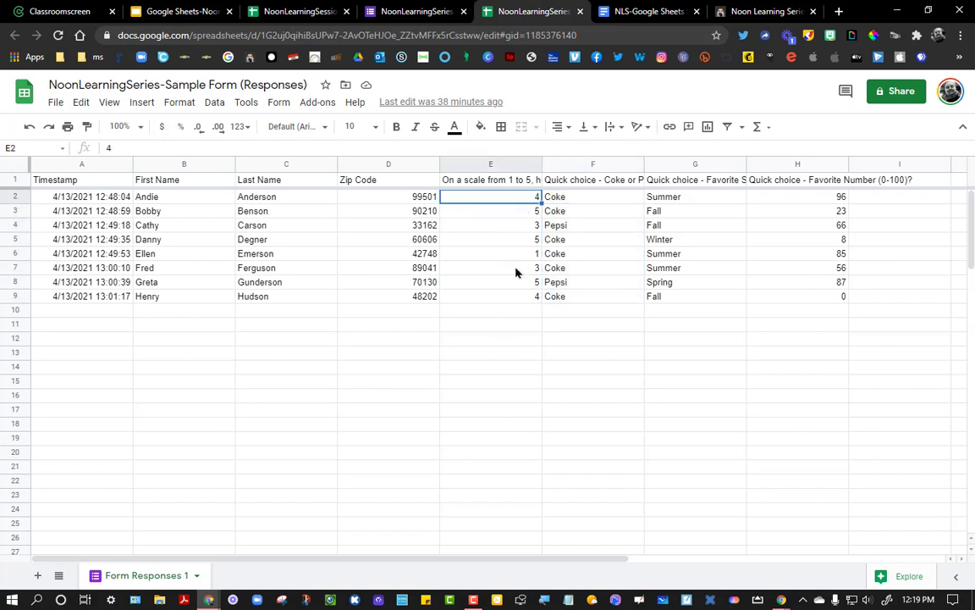
{"action": "left_click", "coordinate": [475, 316]}
{"action": "left_click", "coordinate": [476, 300]}
{"action": "key", "text": "Delete"}
- Enter the suggested formula =AVERAGE(E2:E9) in cell E10 to average the scale ratings
{"action": "left_click", "coordinate": [475, 310]}
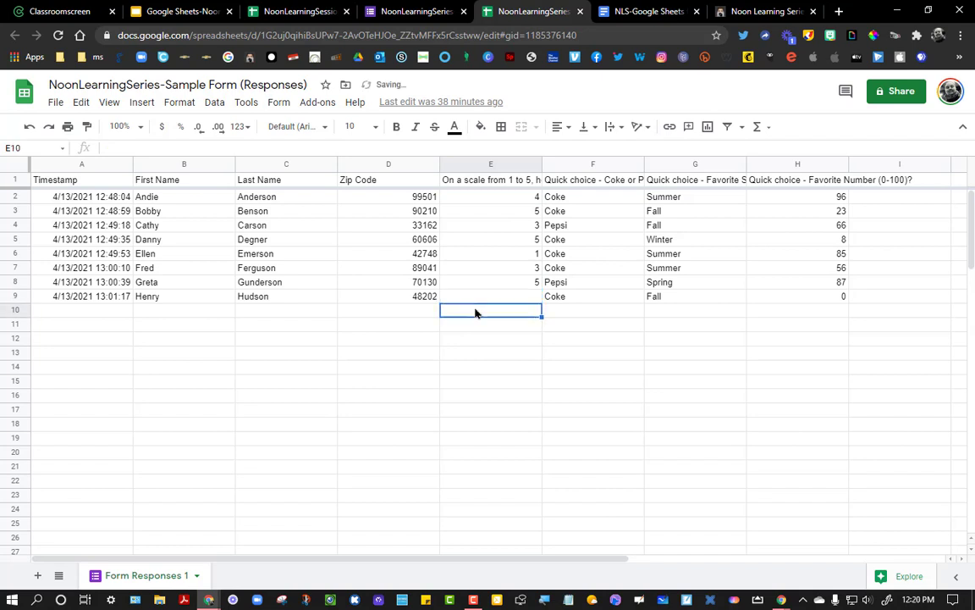
{"action": "double_click", "coordinate": [475, 309]}
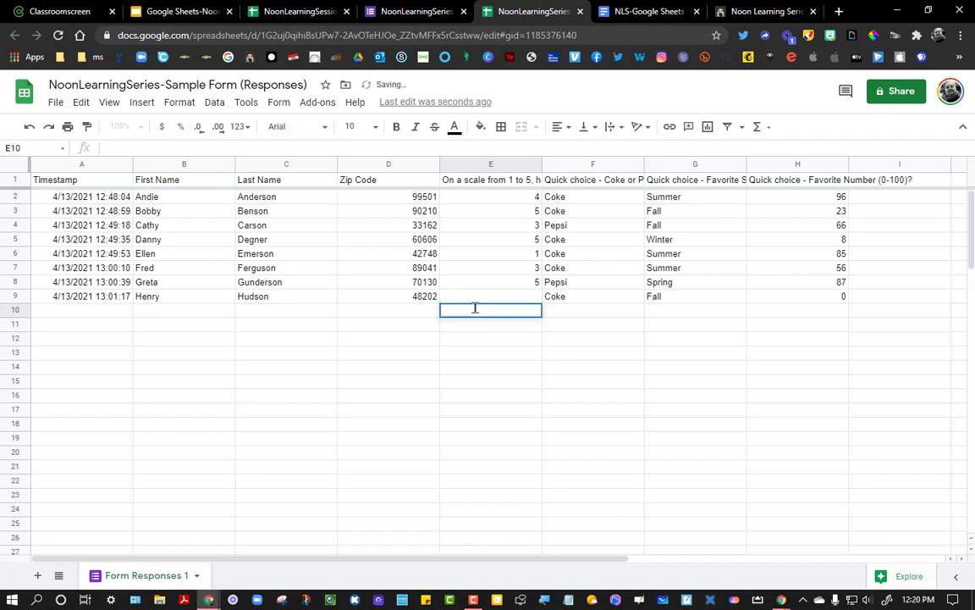
{"action": "type", "text": "="}
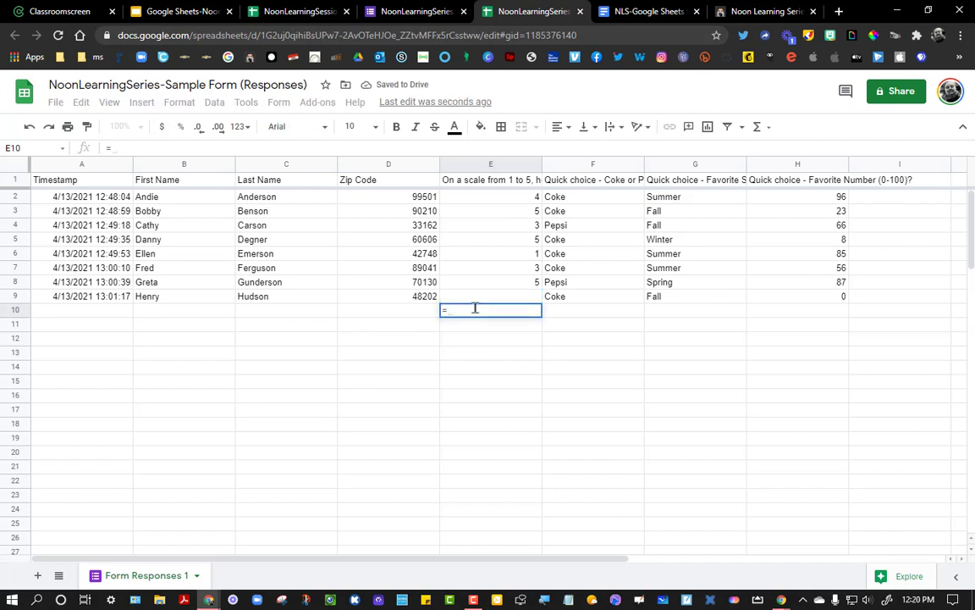
{"action": "type", "text": "aver"}
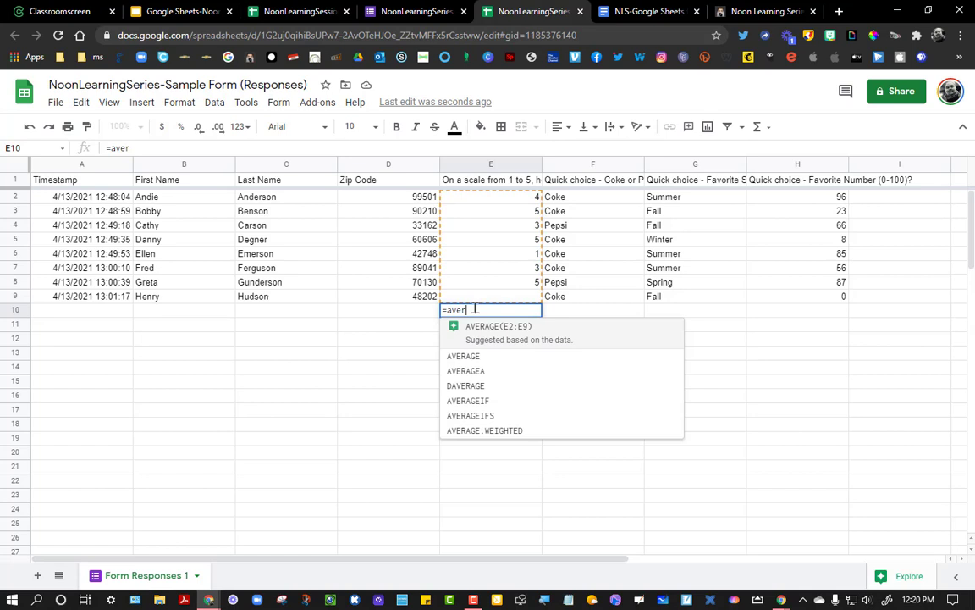
{"action": "left_click", "coordinate": [514, 339]}
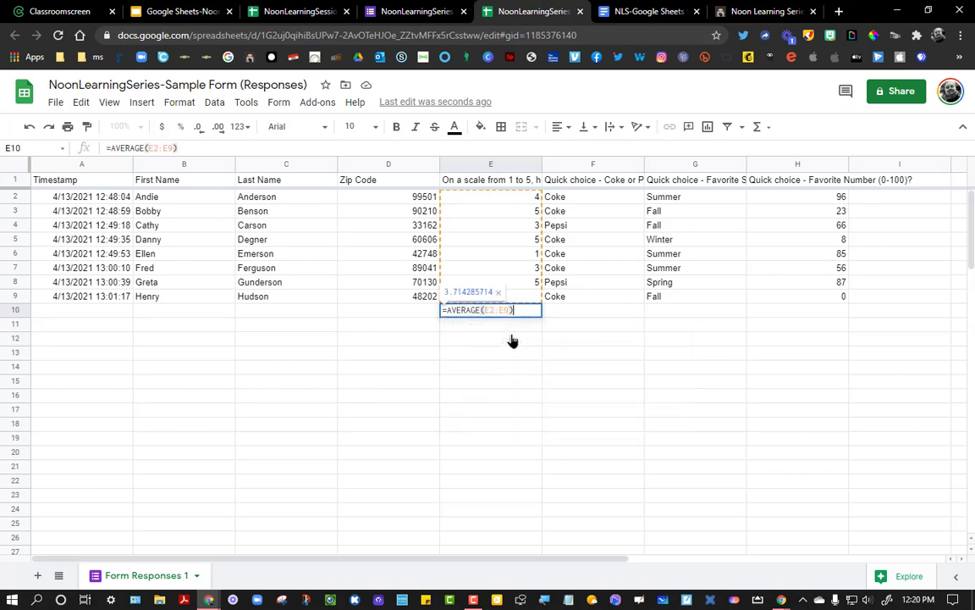
{"action": "key", "text": "Return"}
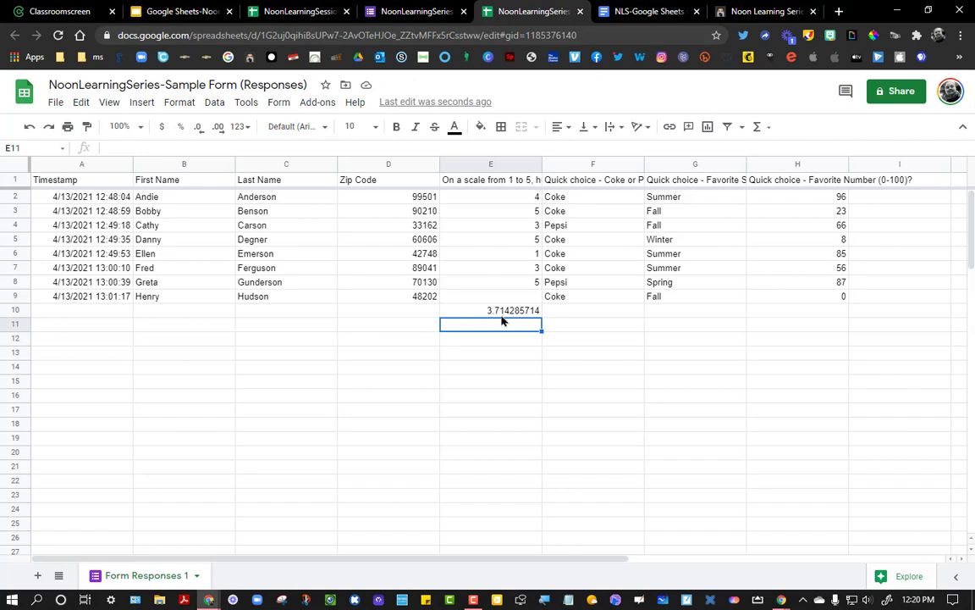
- Insert a chart of the Coke or Pepsi answers in F2:F9 and change its type to Pie chart
{"action": "left_click", "coordinate": [564, 298]}
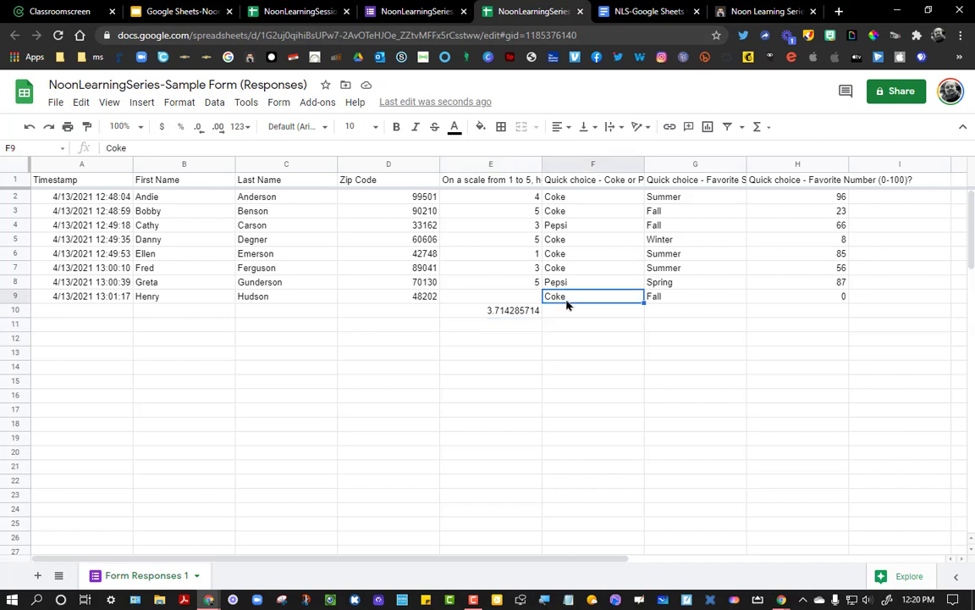
{"action": "left_click", "coordinate": [569, 204], "text": "shift"}
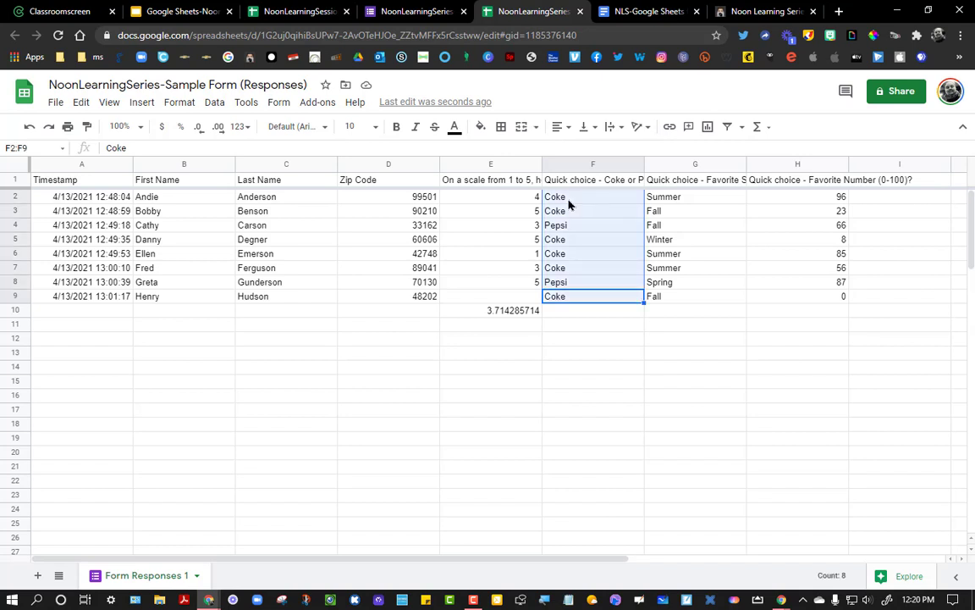
{"action": "left_click", "coordinate": [143, 102]}
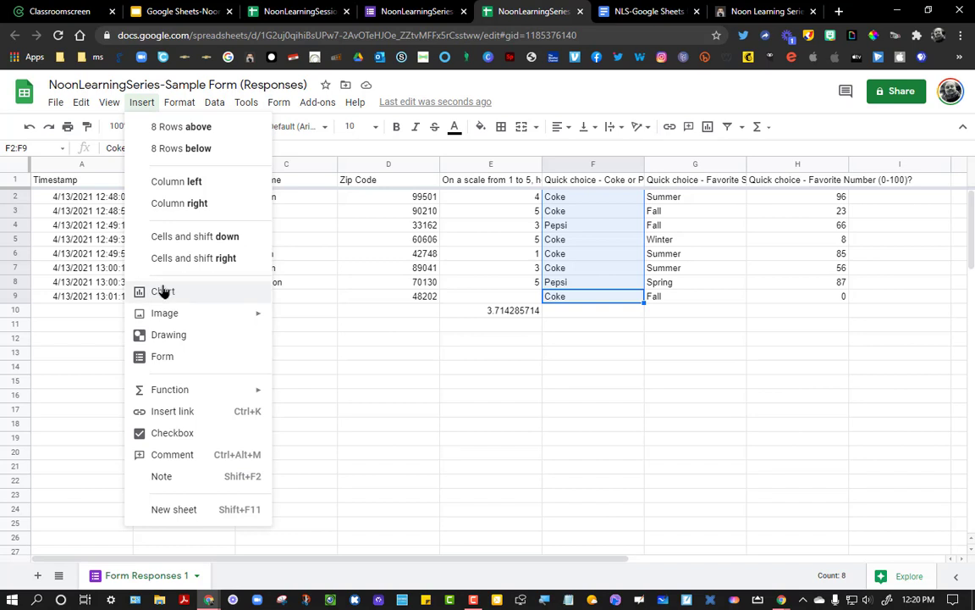
{"action": "left_click", "coordinate": [696, 99]}
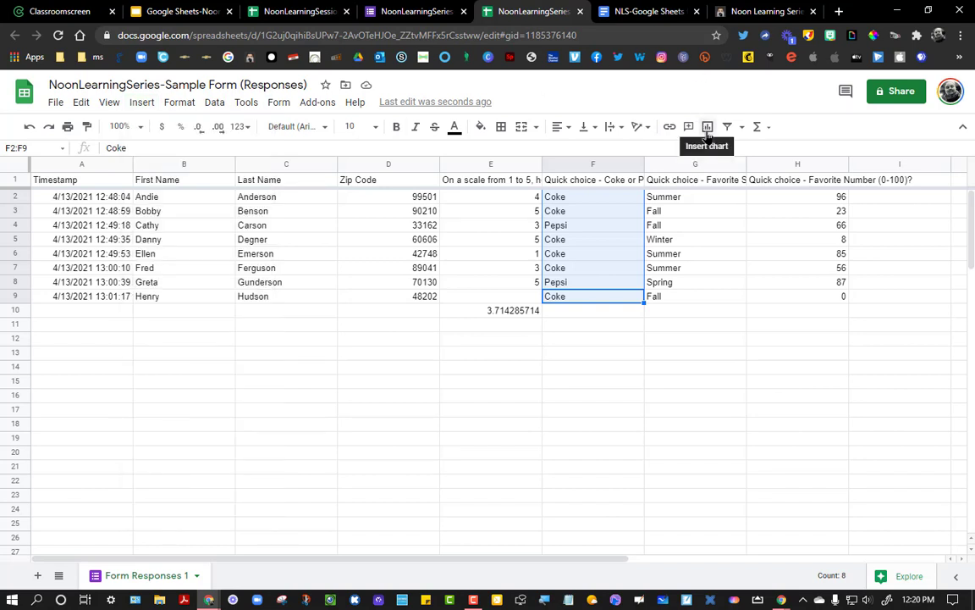
{"action": "left_click", "coordinate": [708, 127]}
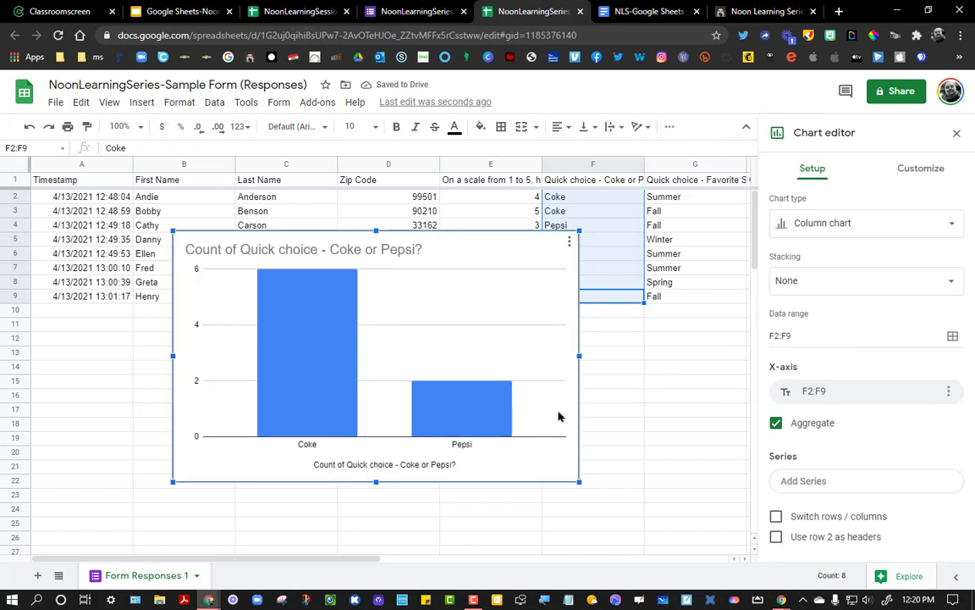
{"action": "left_click", "coordinate": [864, 225]}
{"action": "left_click", "coordinate": [911, 300]}
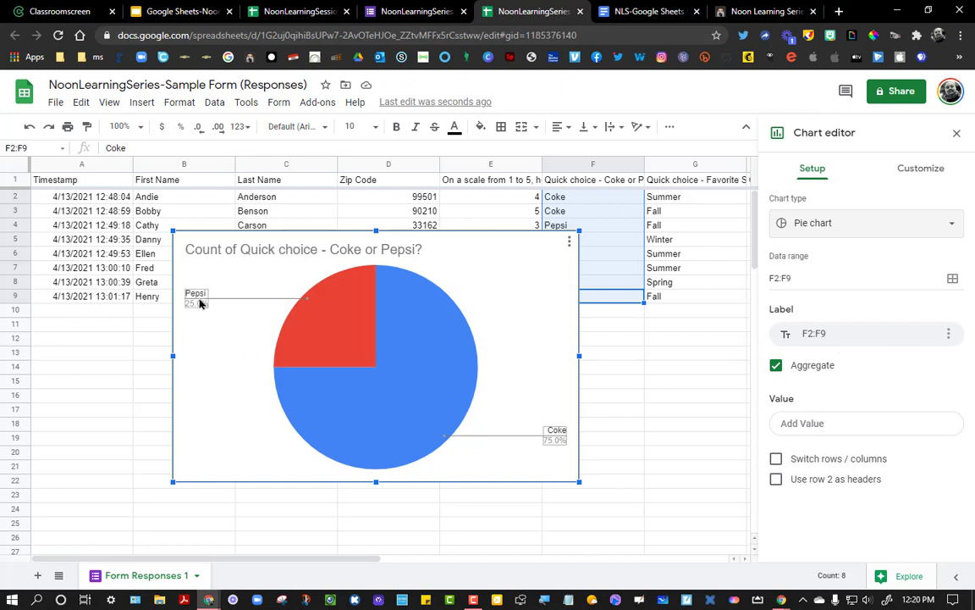
- Color the pie chart's Coke slice red and its Pepsi slice blue, and close the chart editor
{"action": "left_click", "coordinate": [449, 423]}
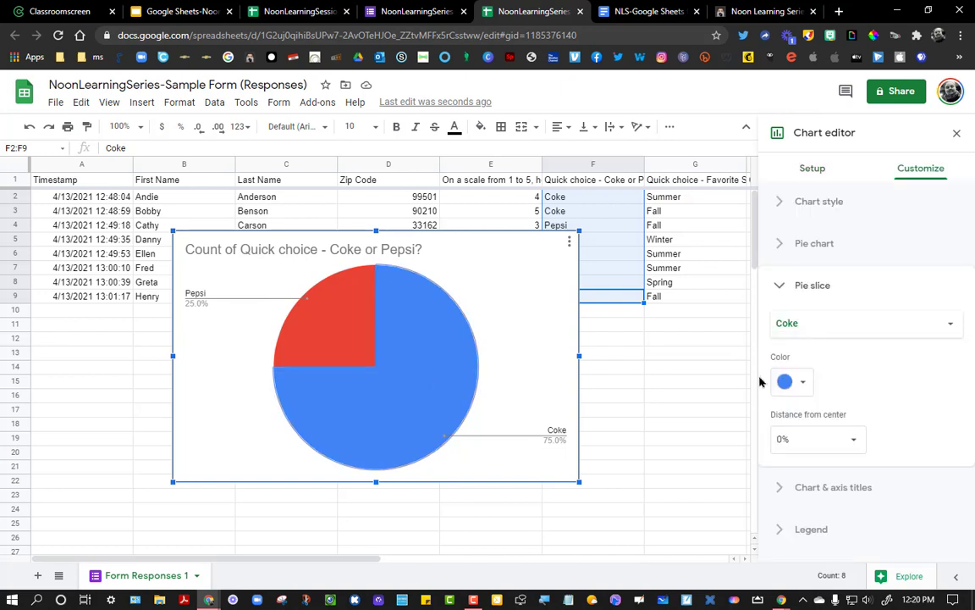
{"action": "left_click", "coordinate": [804, 382]}
{"action": "left_click", "coordinate": [803, 184]}
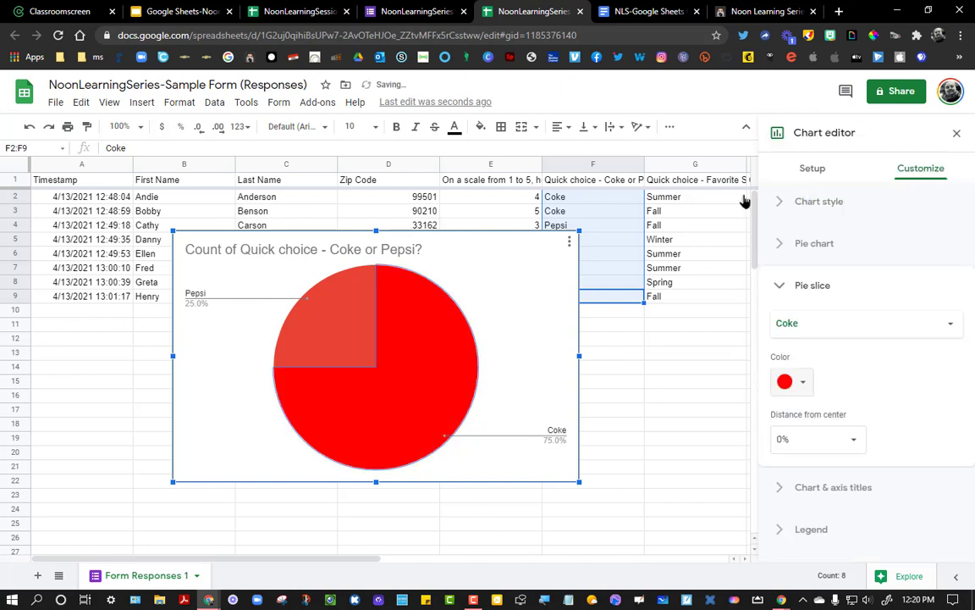
{"action": "left_click", "coordinate": [359, 309]}
{"action": "left_click", "coordinate": [796, 382]}
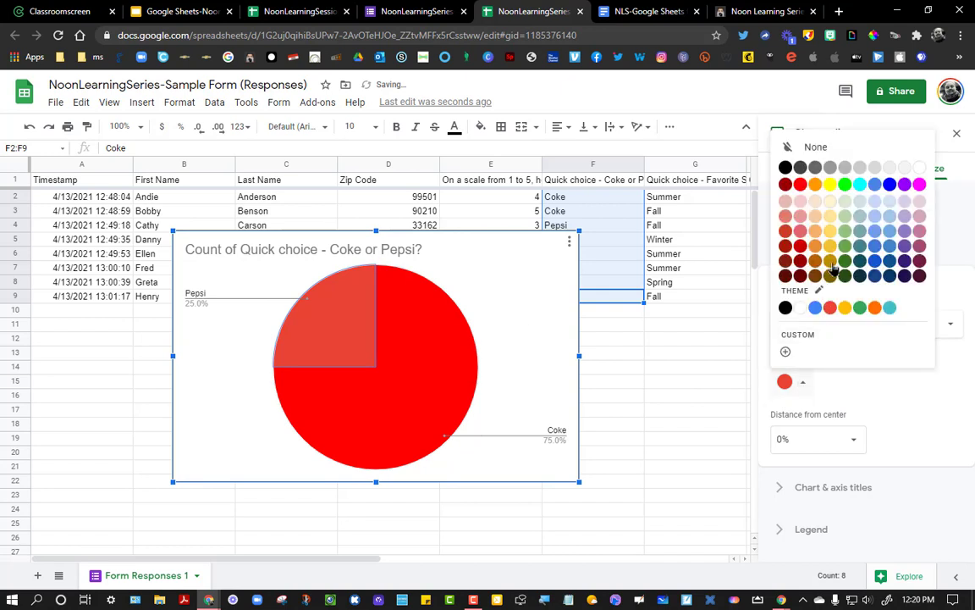
{"action": "left_click", "coordinate": [890, 183]}
{"action": "left_click", "coordinate": [611, 424]}
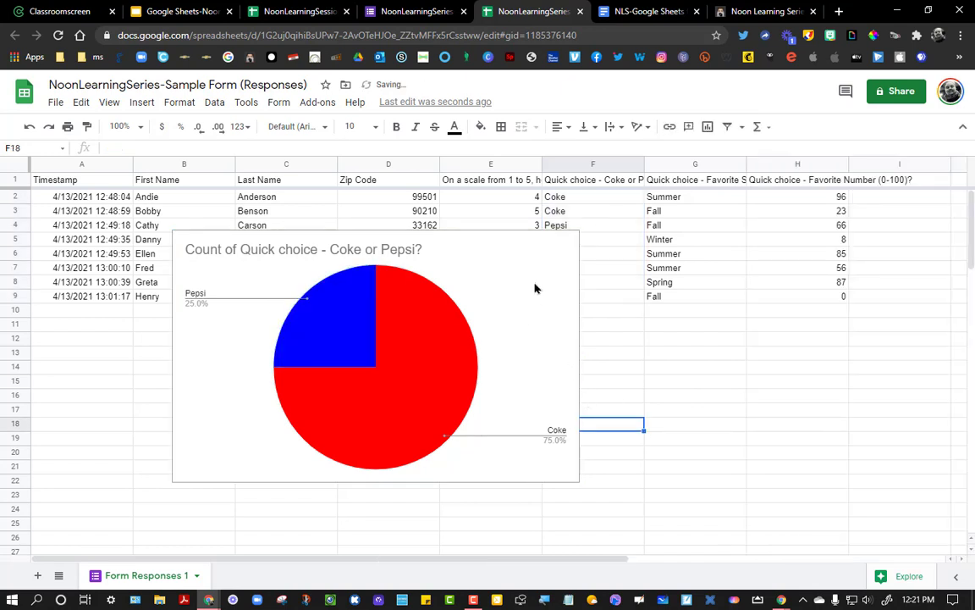
- Move the pie chart below the response data, starting around row 12 near columns E to I
{"action": "left_click", "coordinate": [499, 291]}
{"action": "left_click_drag", "start_coordinate": [446, 250], "coordinate": [789, 343]}
{"action": "scroll", "coordinate": [588, 229], "scroll_direction": "down", "scroll_amount": 1}
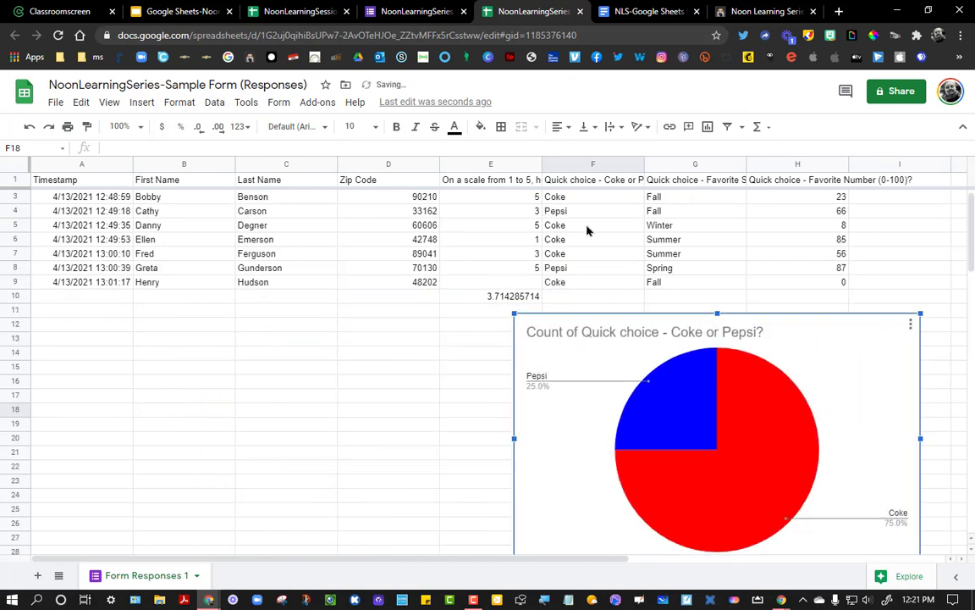
{"action": "scroll", "coordinate": [693, 450], "scroll_direction": "up", "scroll_amount": 1}
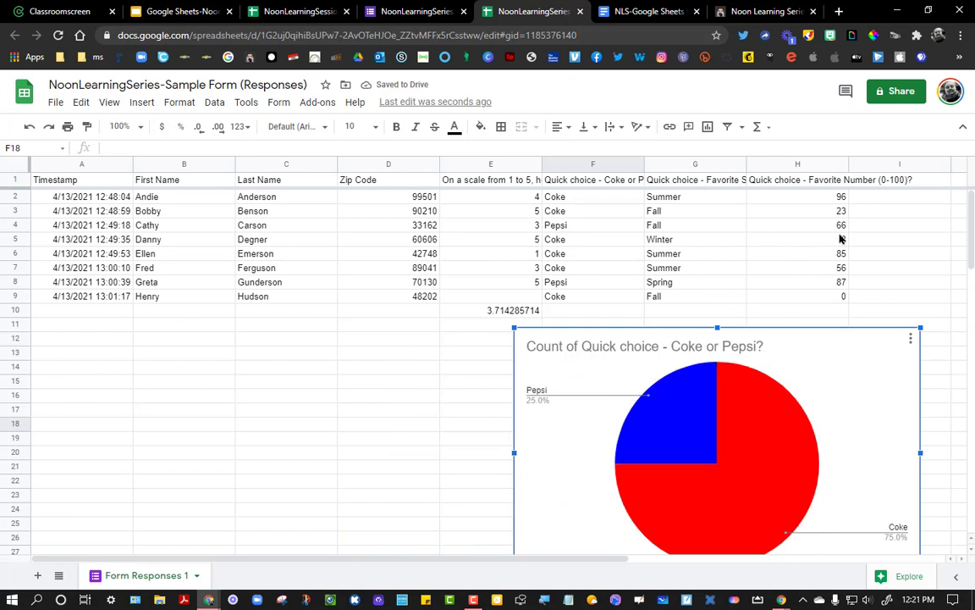
- Align the header row 1 vertically to the middle and wrap its text
{"action": "left_click", "coordinate": [13, 177]}
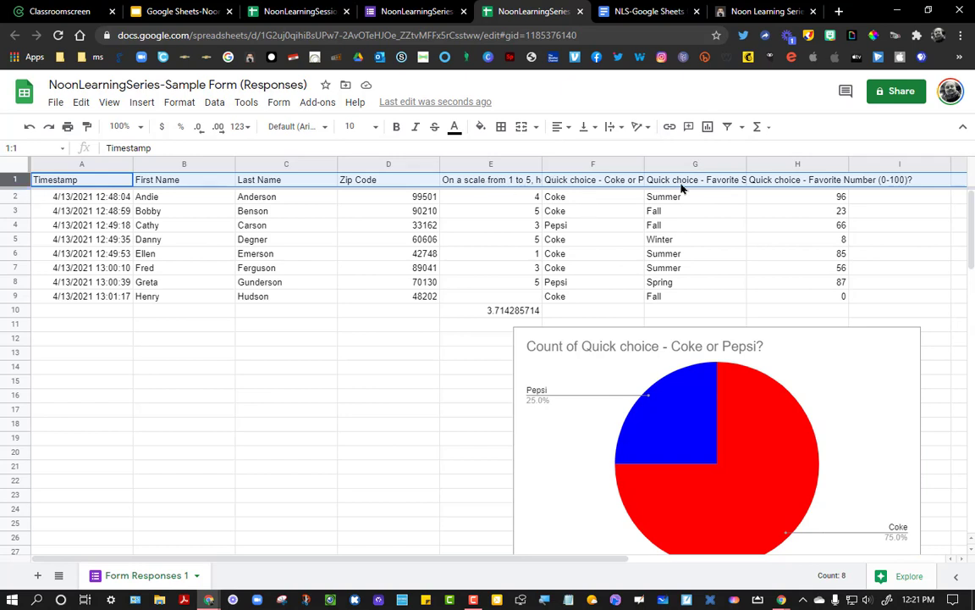
{"action": "left_click", "coordinate": [593, 126]}
{"action": "left_click", "coordinate": [603, 145]}
{"action": "left_click", "coordinate": [615, 126]}
{"action": "left_click", "coordinate": [630, 151]}
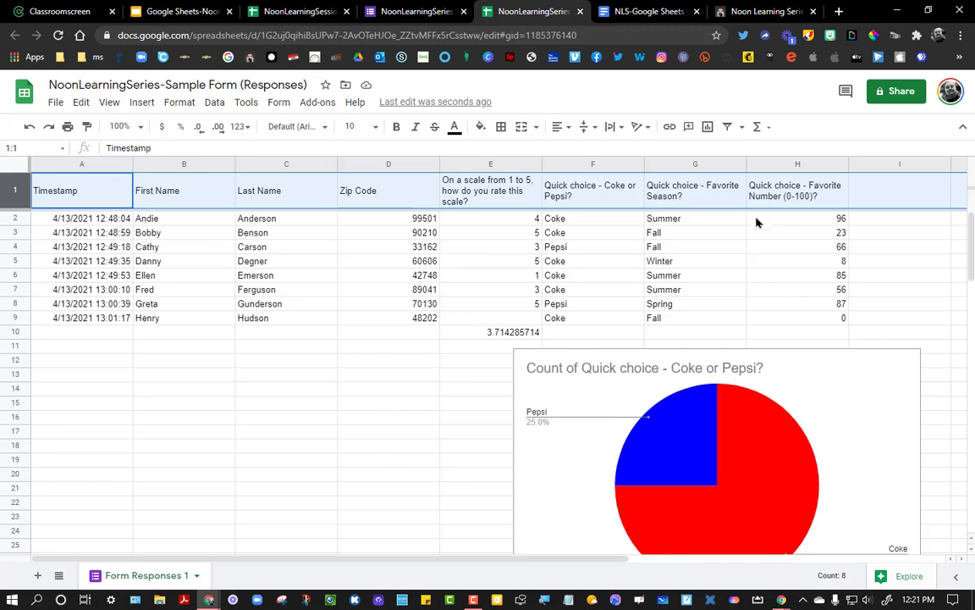
- Compare the merge tags in the Google Docs letter "NLS-Google Sheets form data Autocrat" with the response spreadsheet's column headers
{"action": "left_click", "coordinate": [640, 19]}
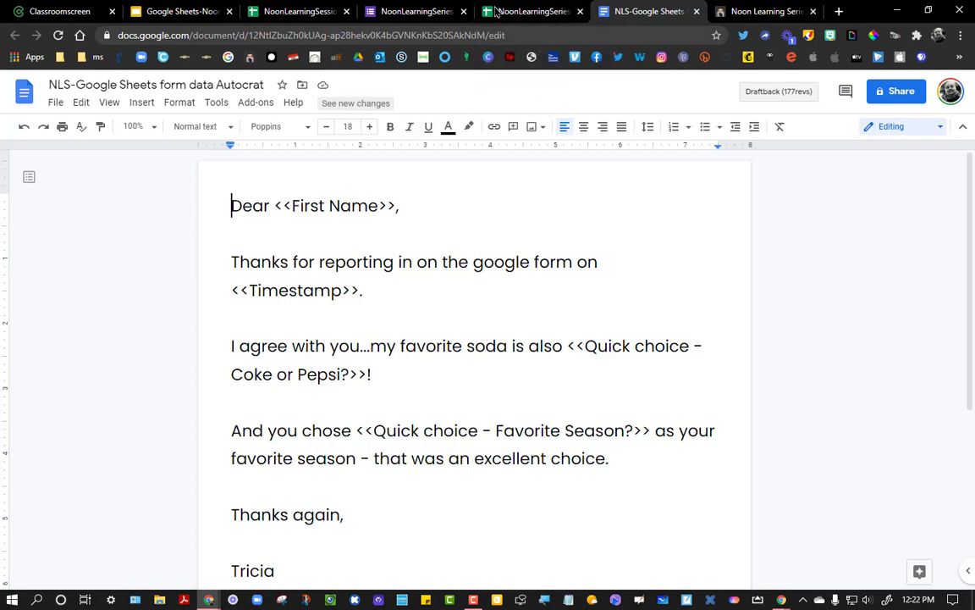
{"action": "left_click", "coordinate": [523, 12]}
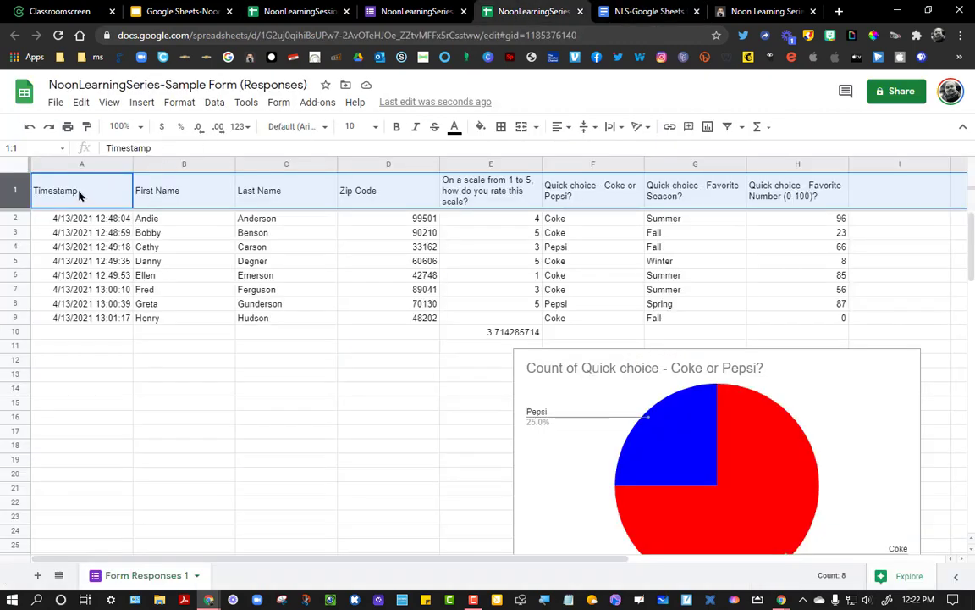
{"action": "left_click", "coordinate": [622, 11]}
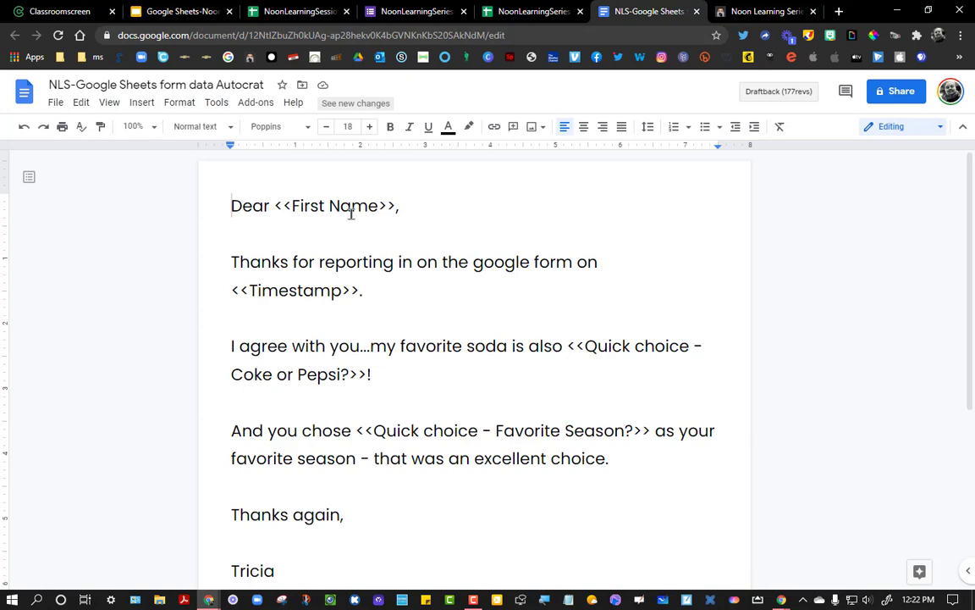
- Clear the average in cell E10 and delete the Coke or Pepsi pie chart from the response spreadsheet
{"action": "left_click", "coordinate": [525, 11]}
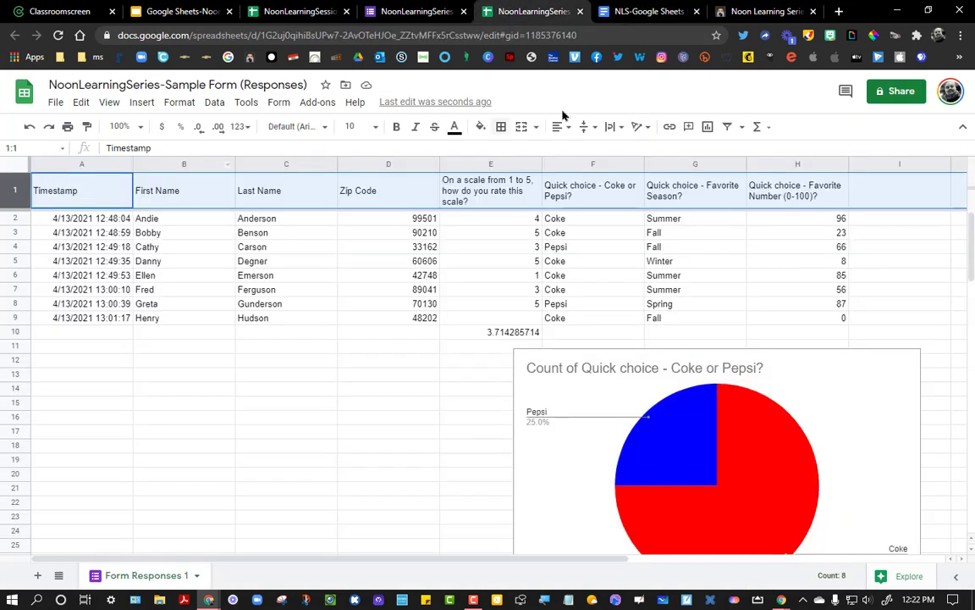
{"action": "left_click", "coordinate": [648, 11]}
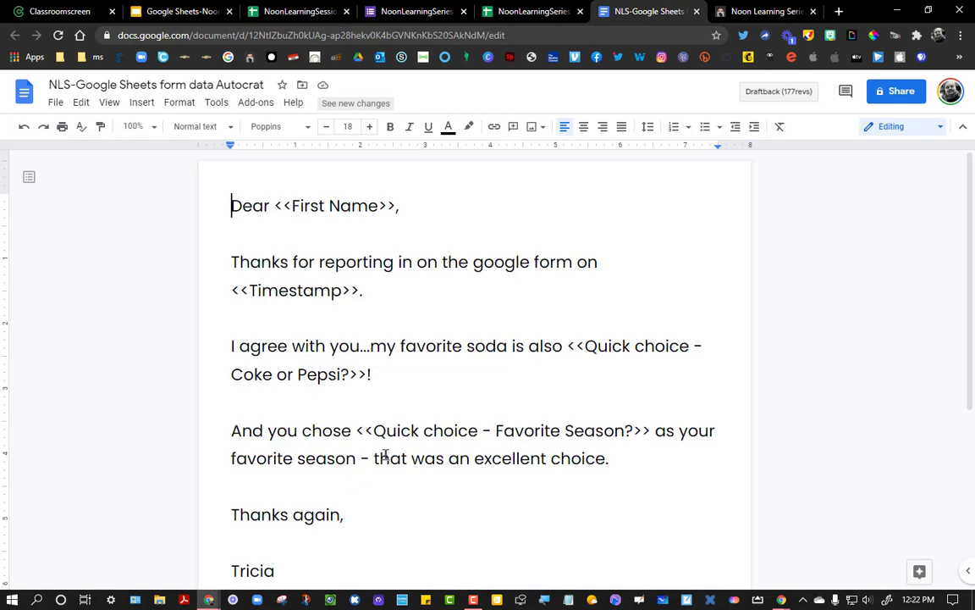
{"action": "left_click", "coordinate": [536, 11]}
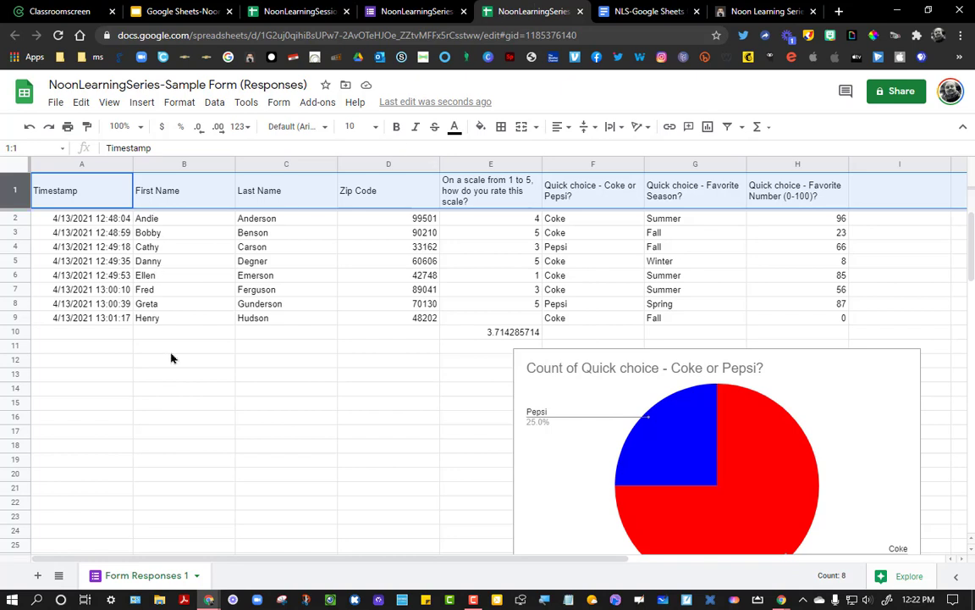
{"action": "left_click", "coordinate": [494, 337]}
{"action": "key", "text": "Delete"}
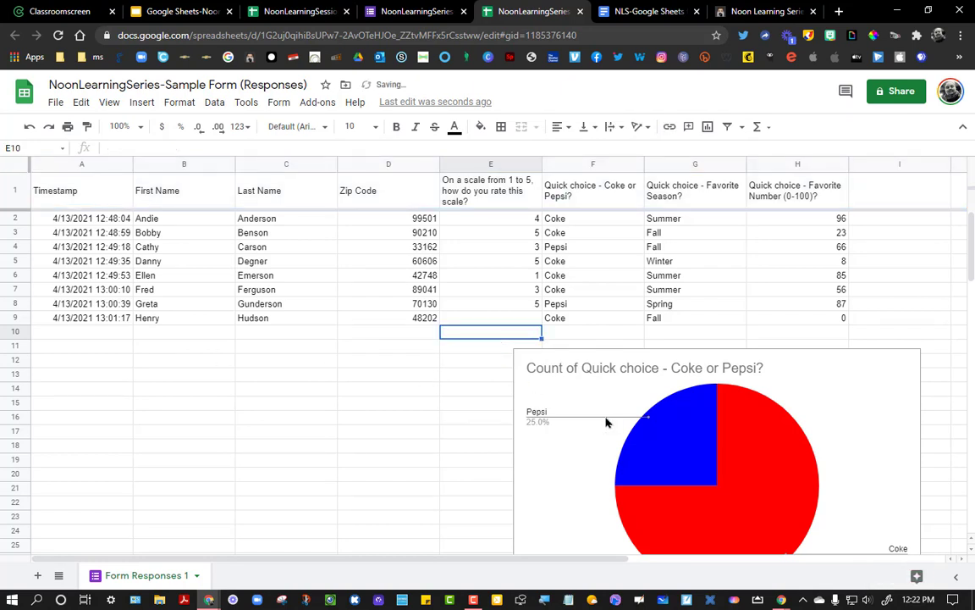
{"action": "left_click", "coordinate": [607, 420]}
{"action": "key", "text": "Delete"}
{"action": "scroll", "coordinate": [607, 421], "scroll_direction": "up", "scroll_amount": 2}
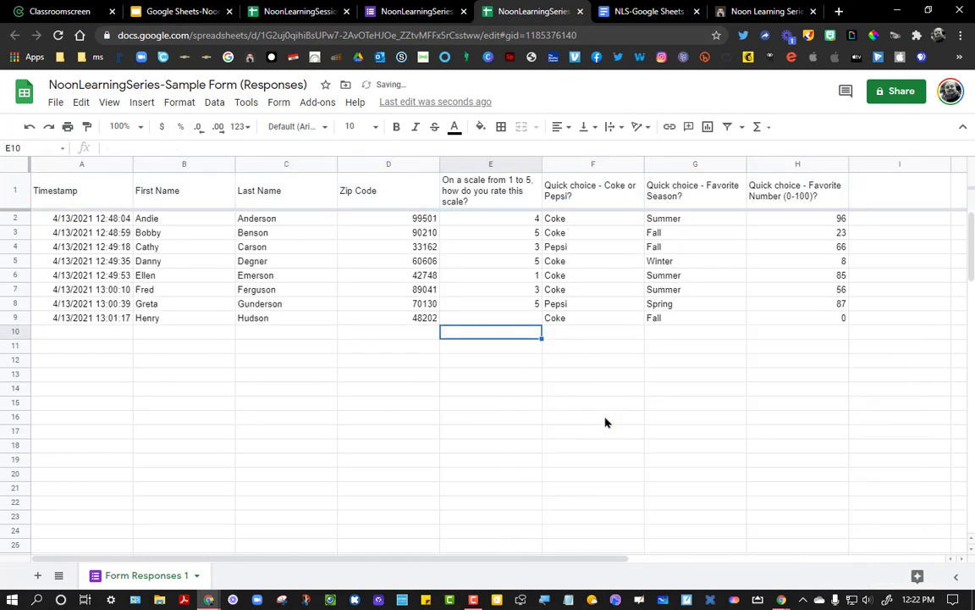
{"action": "left_click", "coordinate": [240, 404]}
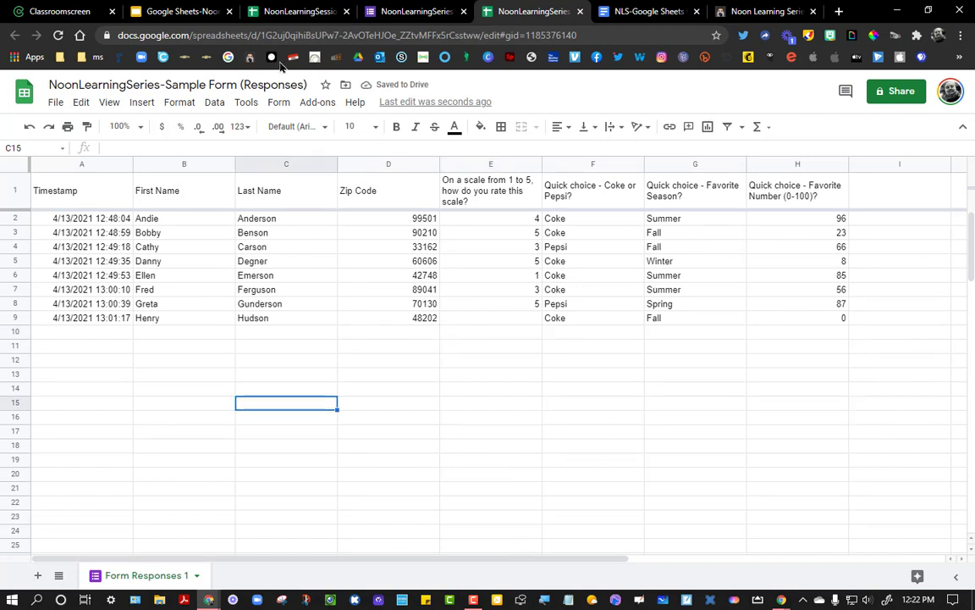
- Launch the Autocrat add-on on the response sheet and create a new merge job named nlsdata
{"action": "left_click", "coordinate": [319, 108]}
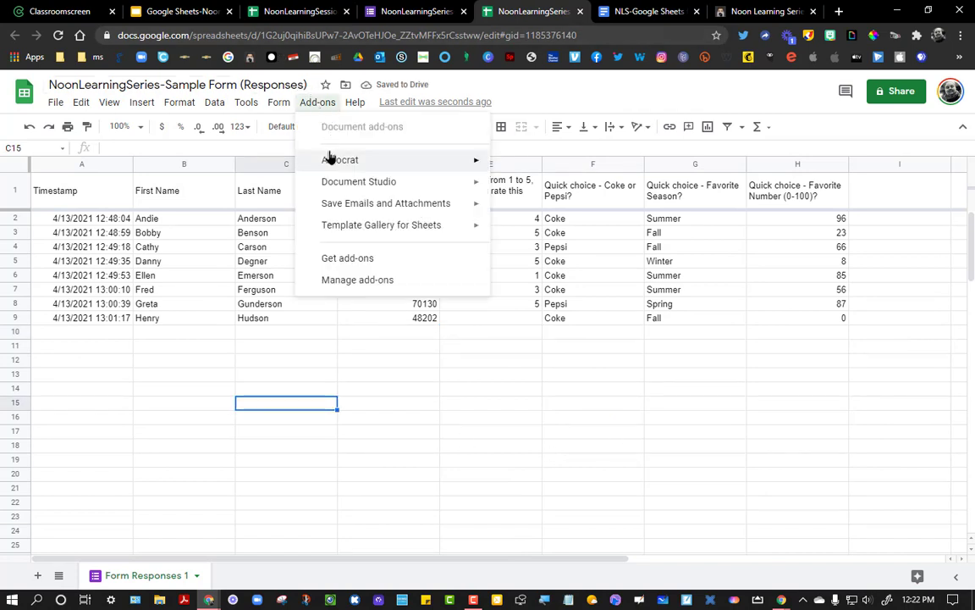
{"action": "mouse_move", "coordinate": [329, 160]}
{"action": "left_click", "coordinate": [524, 172]}
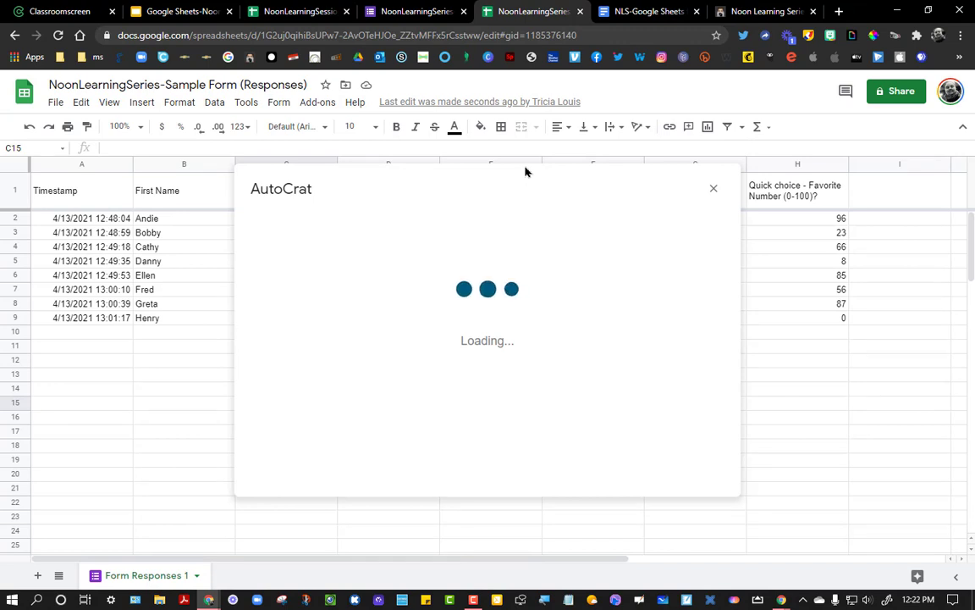
{"action": "left_click", "coordinate": [691, 469]}
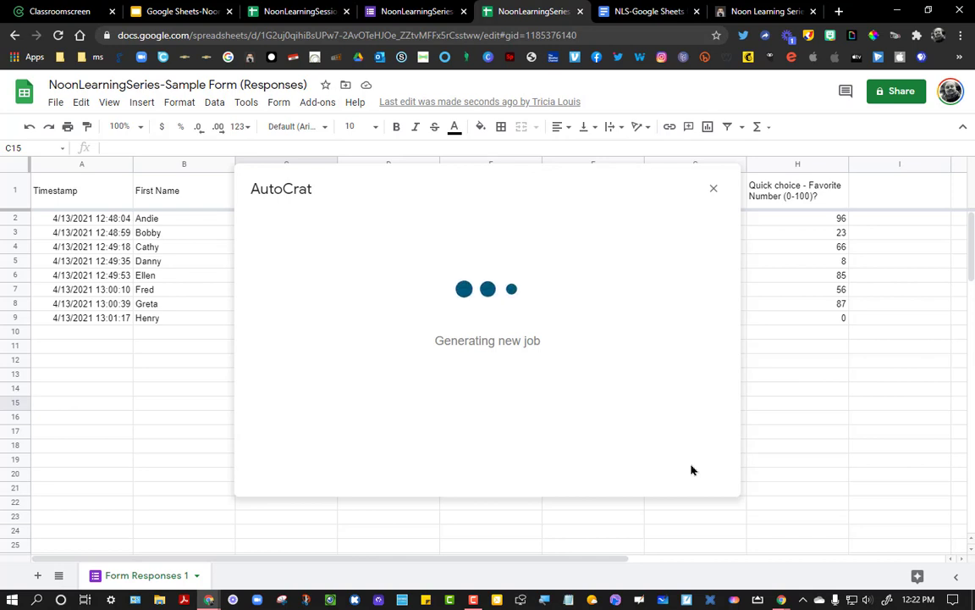
{"action": "left_click", "coordinate": [411, 279]}
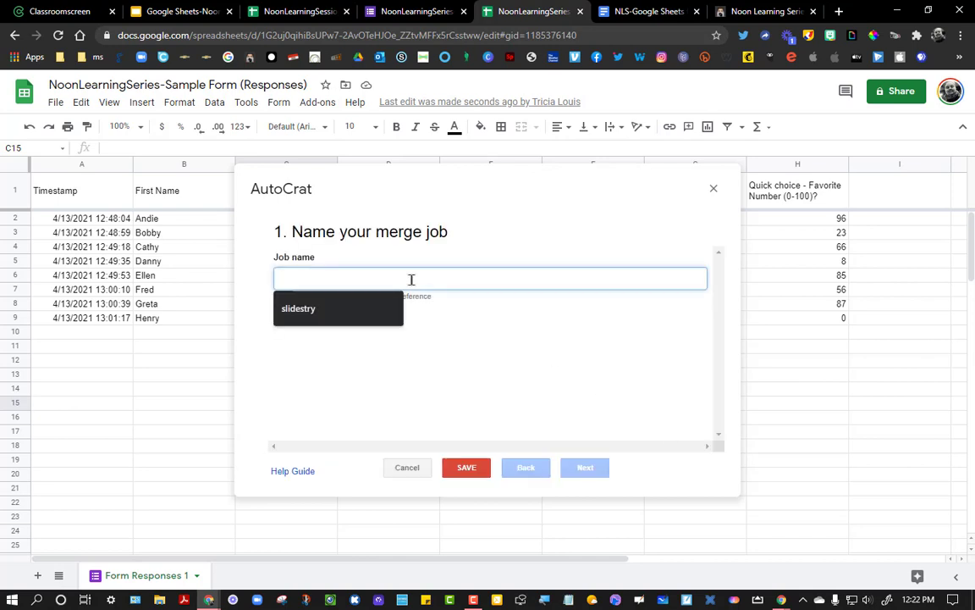
{"action": "type", "text": "nlsdata"}
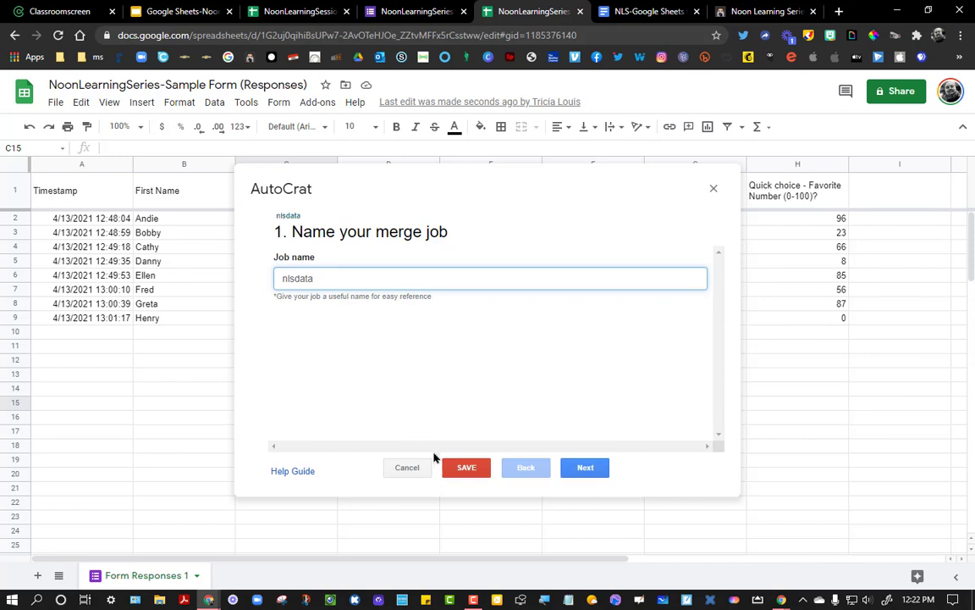
{"action": "left_click", "coordinate": [586, 472]}
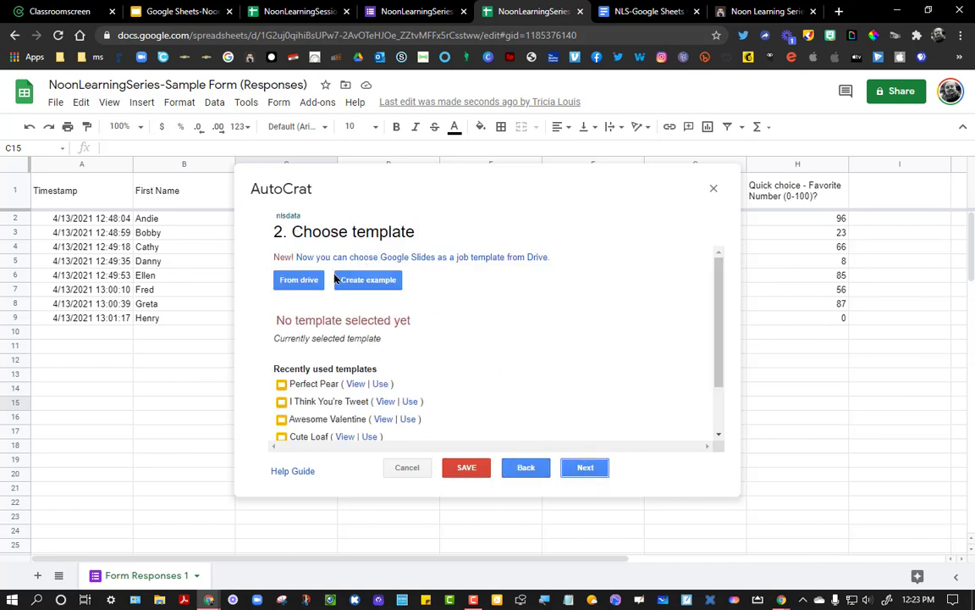
- Choose the Drive document "NLS-Google Sheets form data Autocrat" as the merge job's template
{"action": "left_click", "coordinate": [643, 12]}
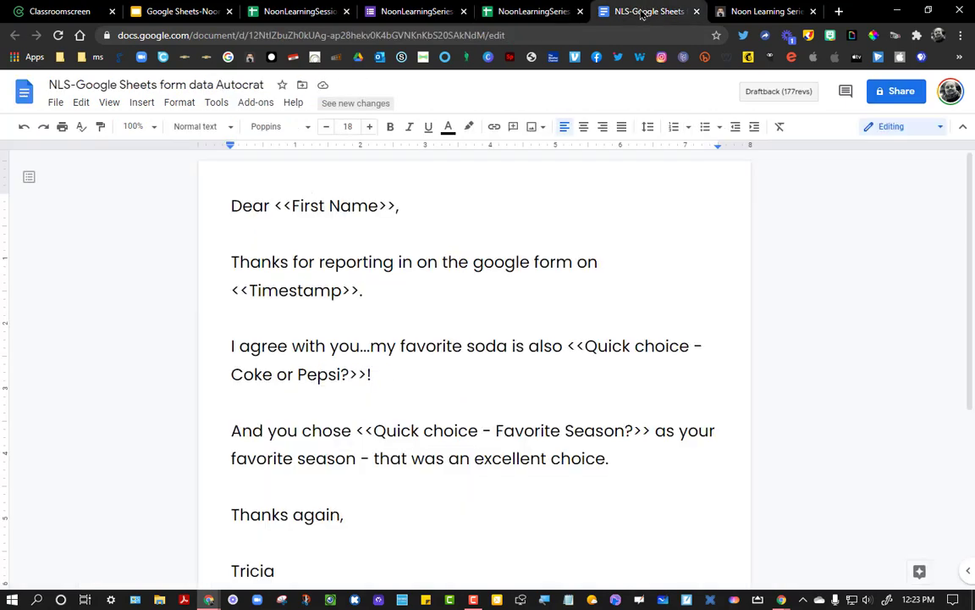
{"action": "left_click", "coordinate": [529, 12]}
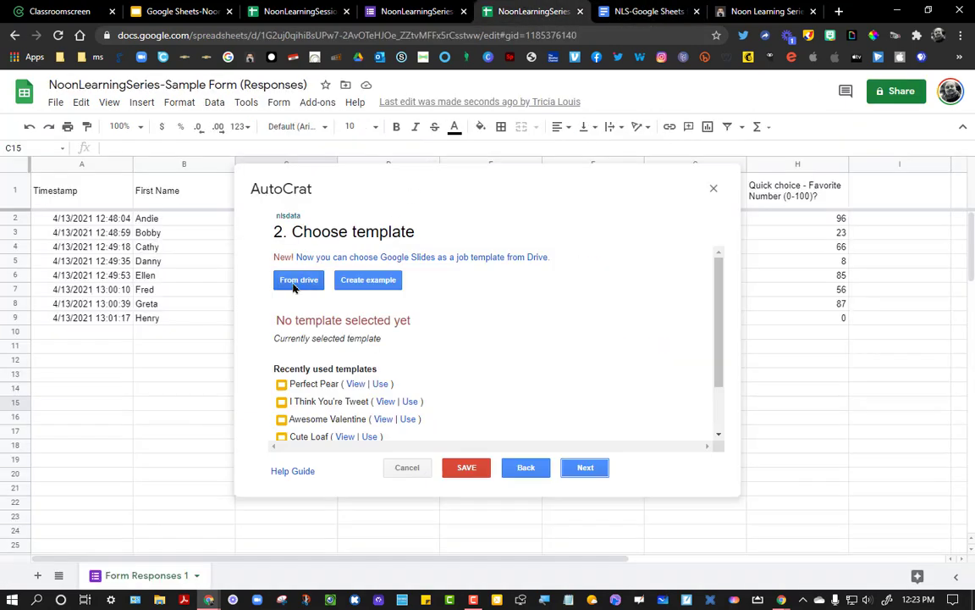
{"action": "left_click", "coordinate": [269, 255]}
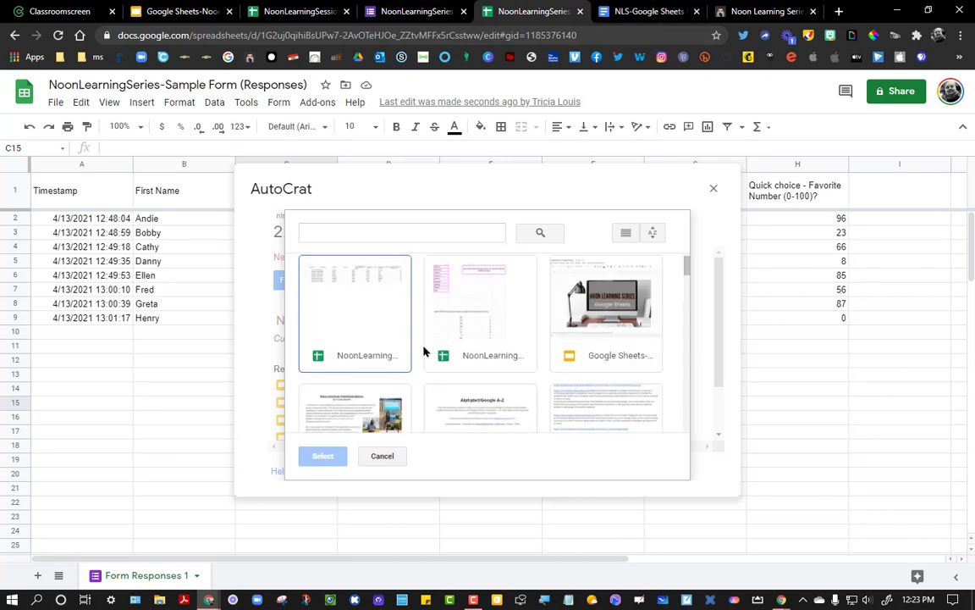
{"action": "scroll", "coordinate": [415, 356], "scroll_direction": "down", "scroll_amount": 5}
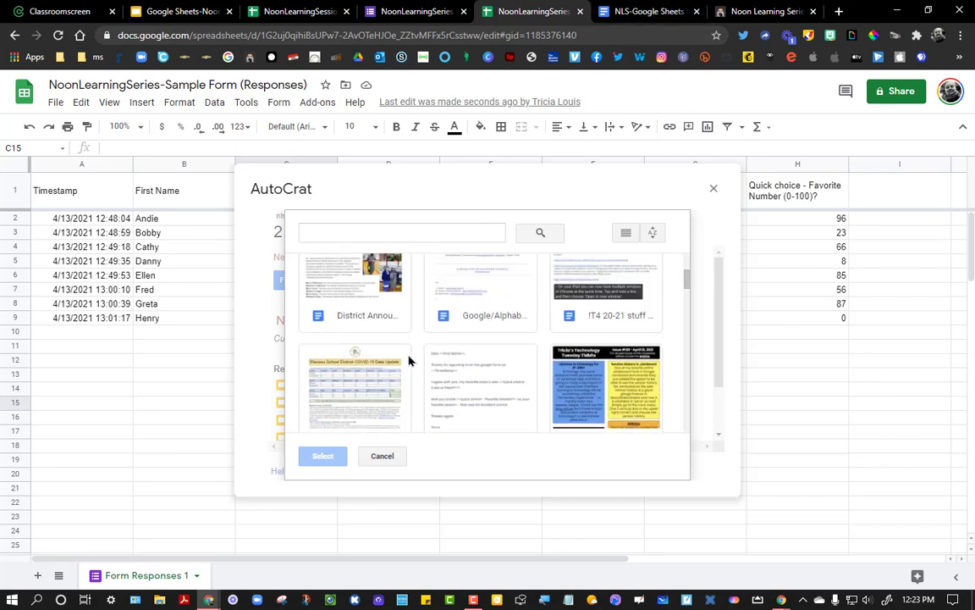
{"action": "scroll", "coordinate": [474, 396], "scroll_direction": "down", "scroll_amount": 1}
{"action": "left_click", "coordinate": [482, 389]}
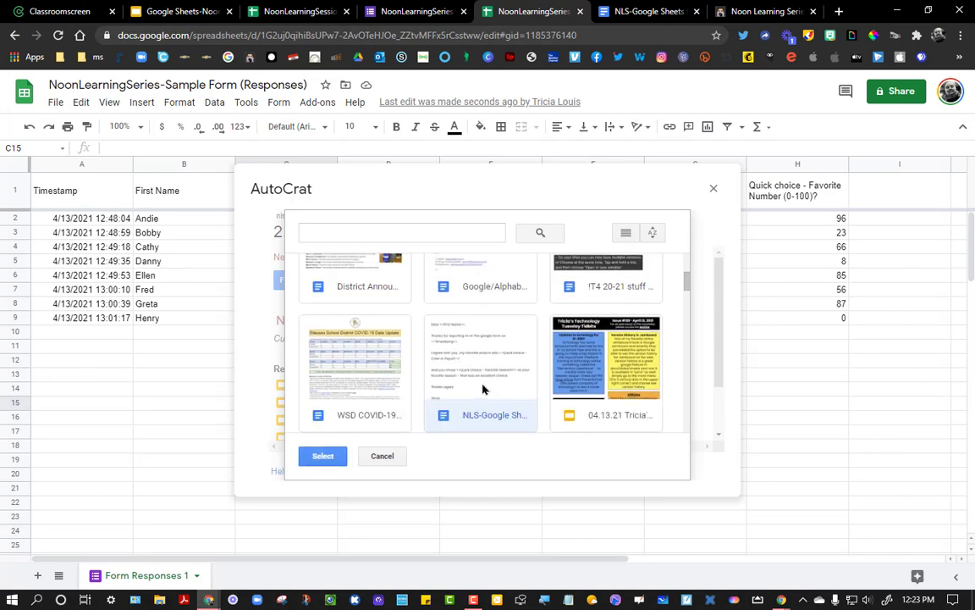
{"action": "left_click", "coordinate": [322, 456]}
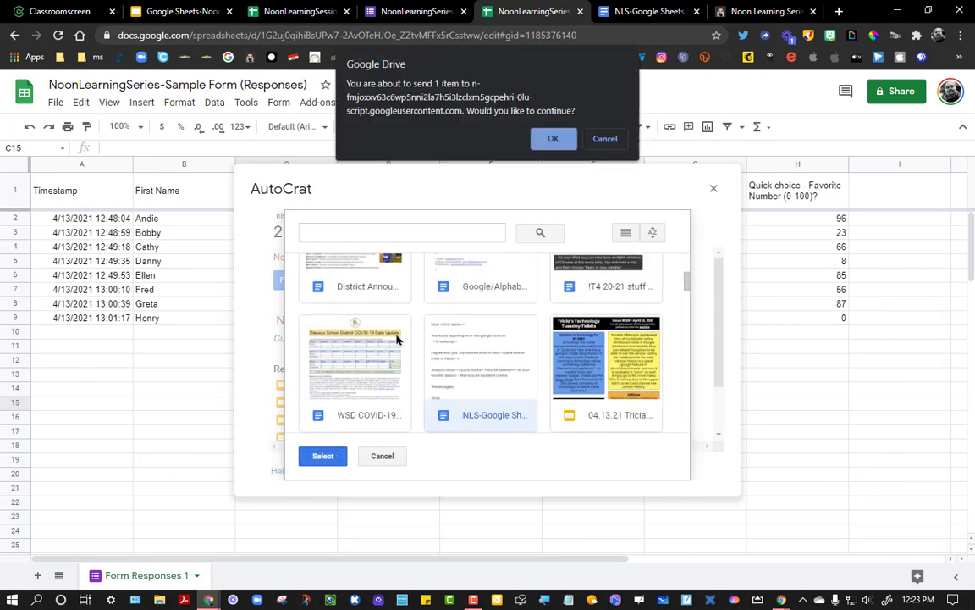
{"action": "left_click", "coordinate": [553, 138]}
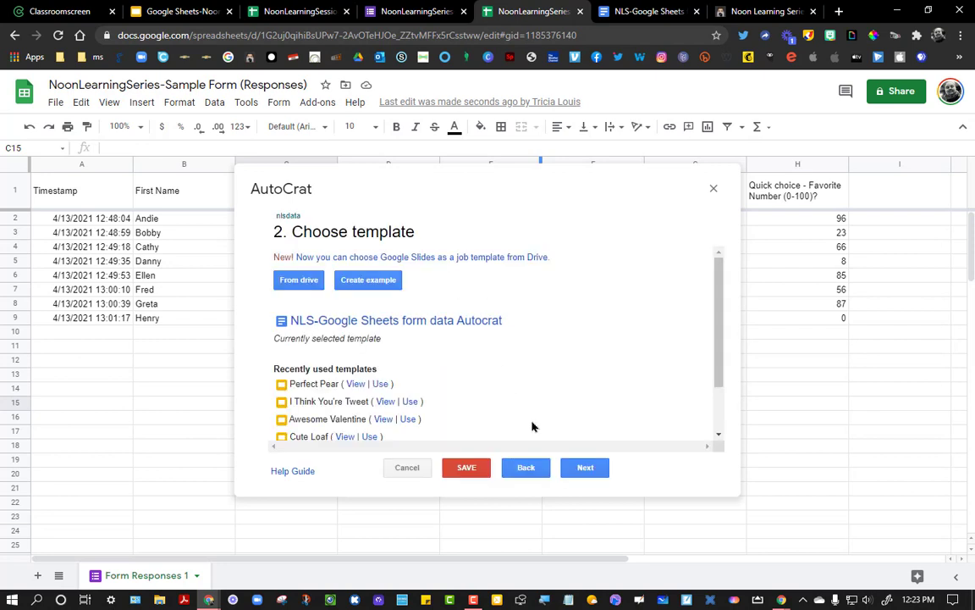
{"action": "left_click", "coordinate": [583, 471]}
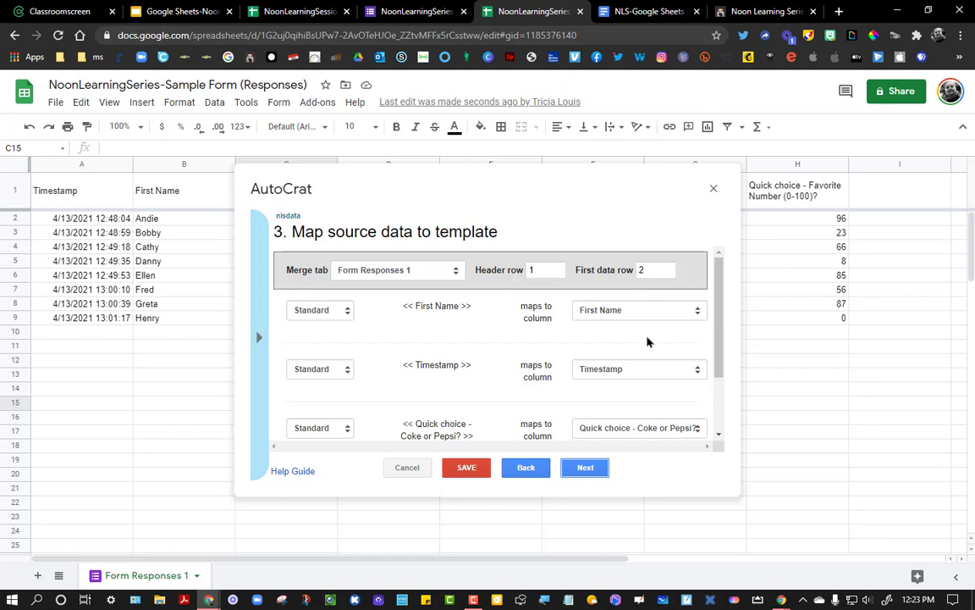
- Review the mapping of the template's merge tags to the Form Responses 1 columns and accept it
{"action": "scroll", "coordinate": [652, 338], "scroll_direction": "down", "scroll_amount": 1}
{"action": "scroll", "coordinate": [652, 341], "scroll_direction": "down", "scroll_amount": 3}
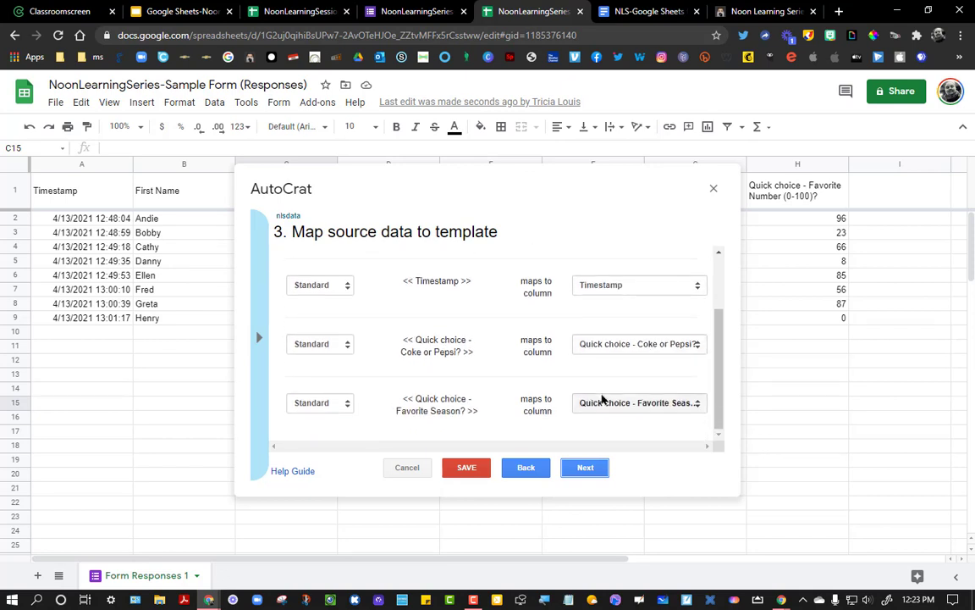
{"action": "left_click", "coordinate": [584, 468]}
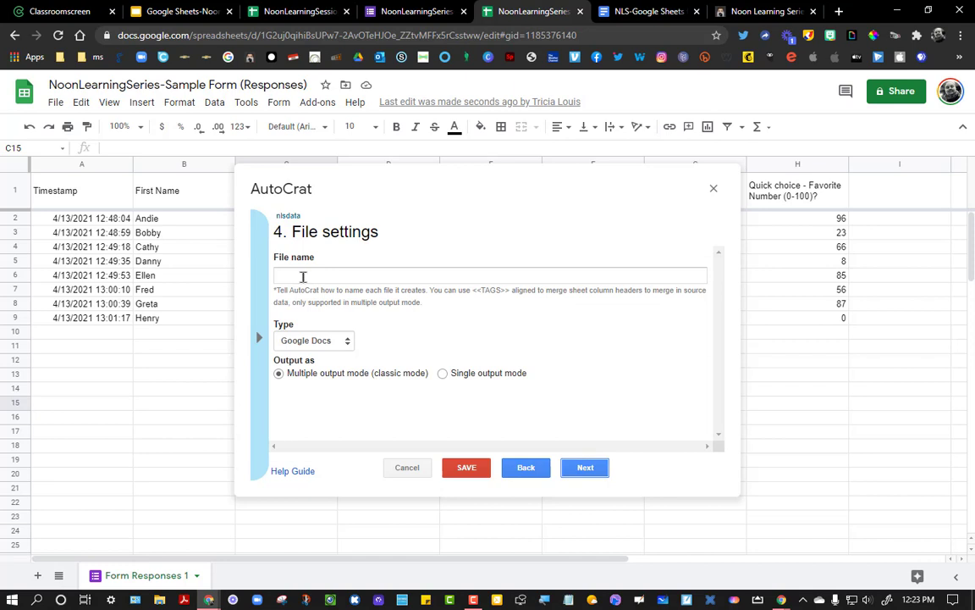
- Name the merged file "<<First Name>> NLS" and set it to PDF type in single output mode with page breaks between data rows
{"action": "left_click", "coordinate": [302, 277]}
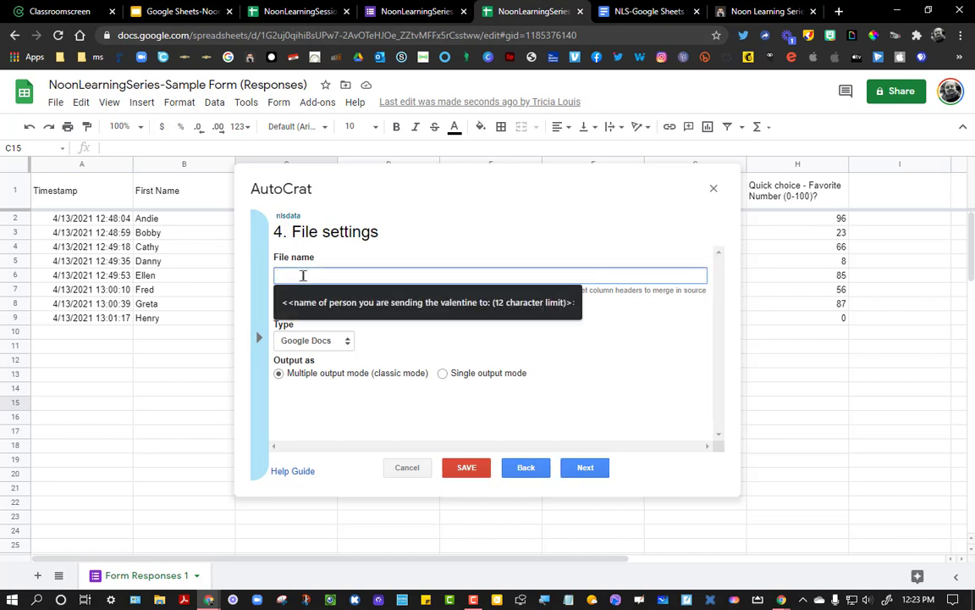
{"action": "type", "text": "<<f"}
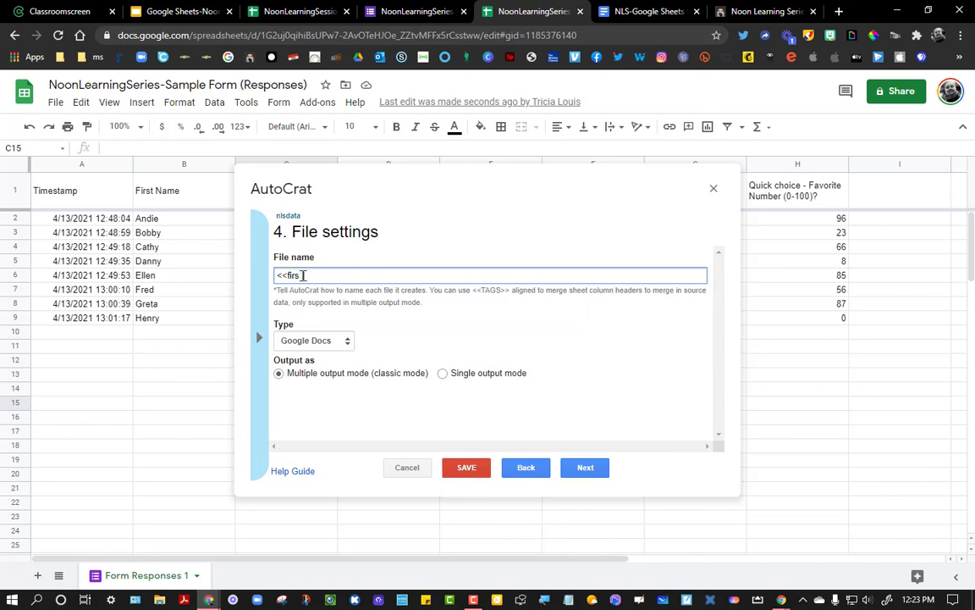
{"action": "type", "text": "irst Name>> NLS"}
{"action": "left_click", "coordinate": [286, 342]}
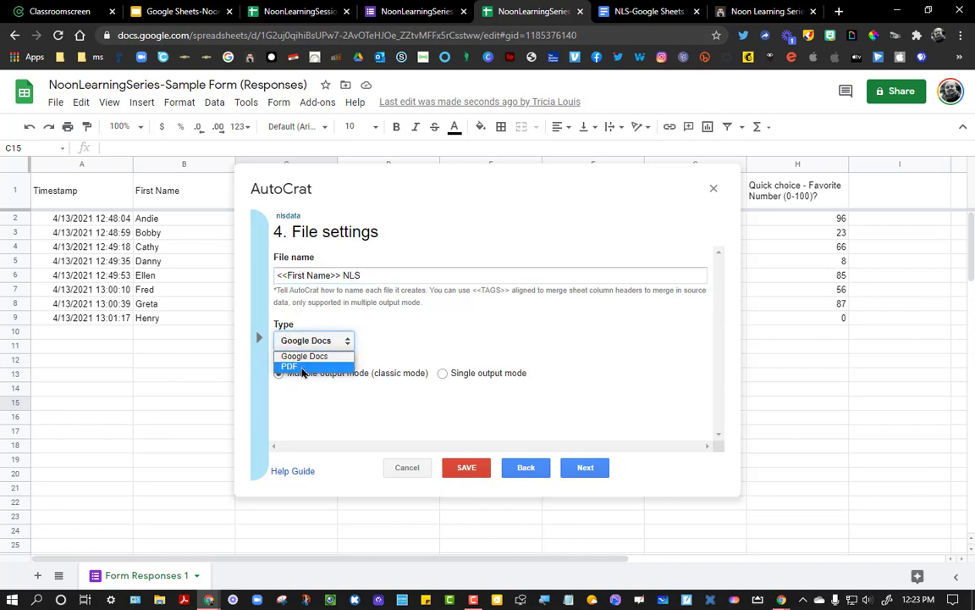
{"action": "left_click", "coordinate": [301, 369]}
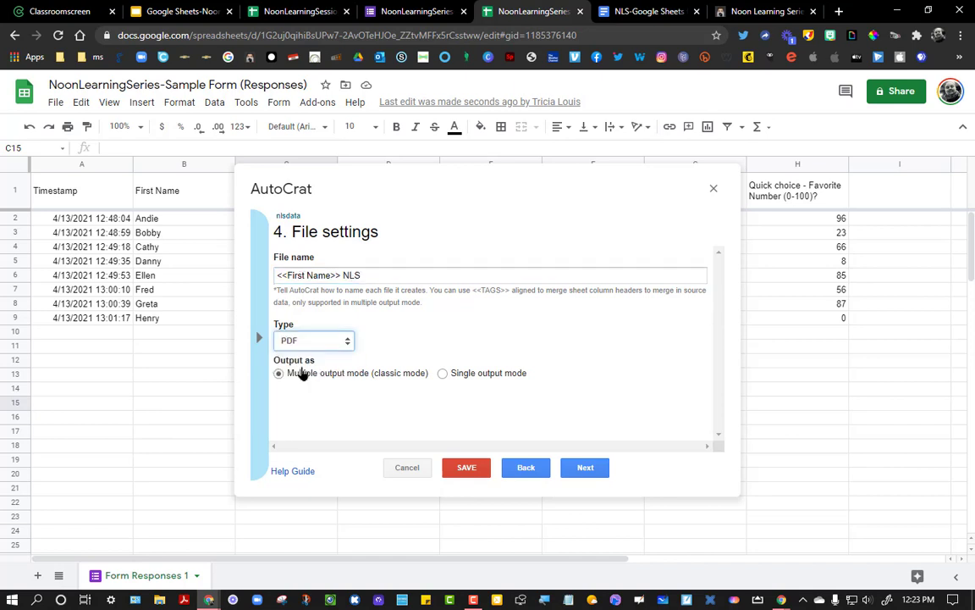
{"action": "left_click", "coordinate": [443, 374]}
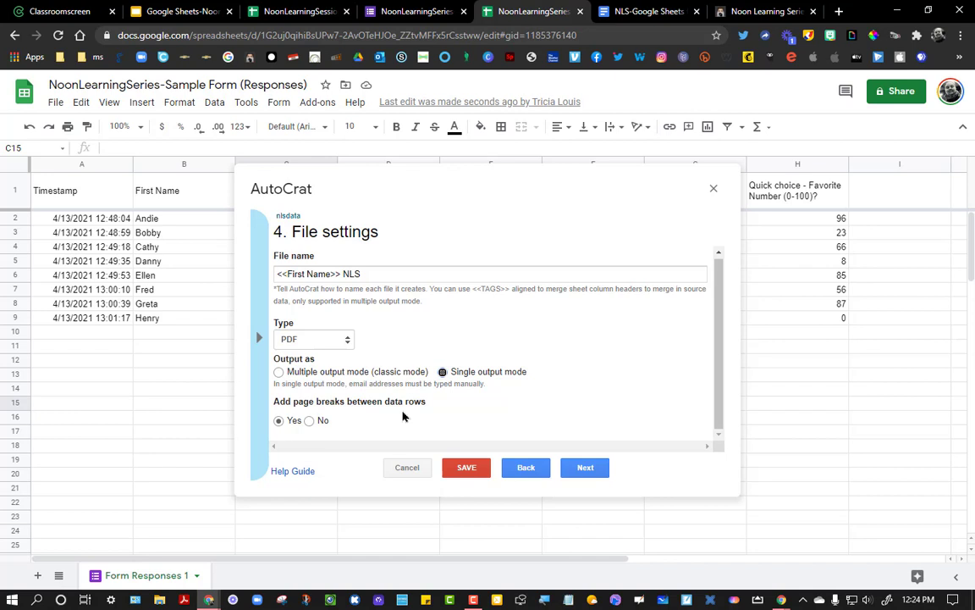
{"action": "left_click", "coordinate": [583, 473]}
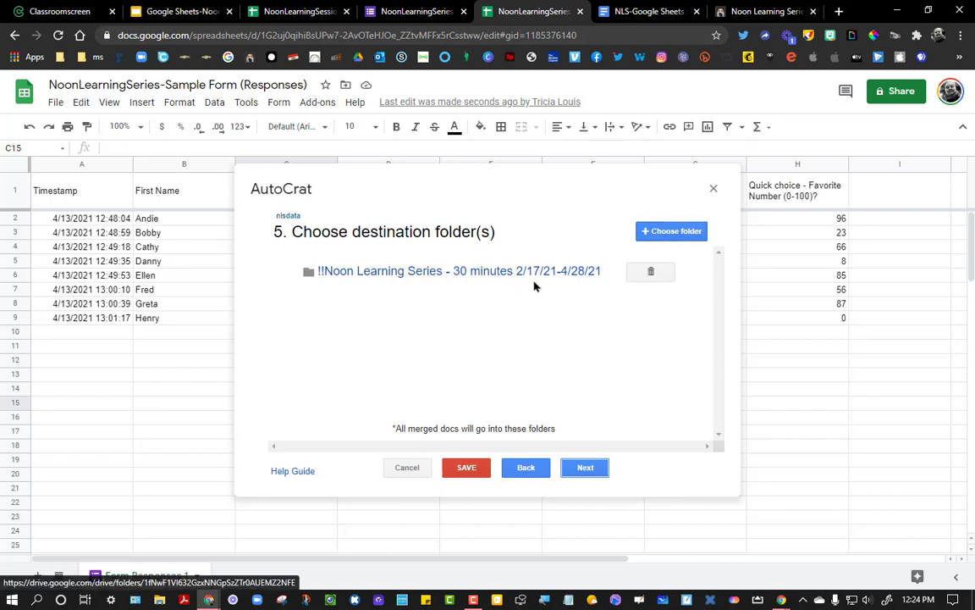
- Keep the default destination folder, no merge conditions, no document sharing and no triggers, and save the merge job
{"action": "left_click", "coordinate": [582, 470]}
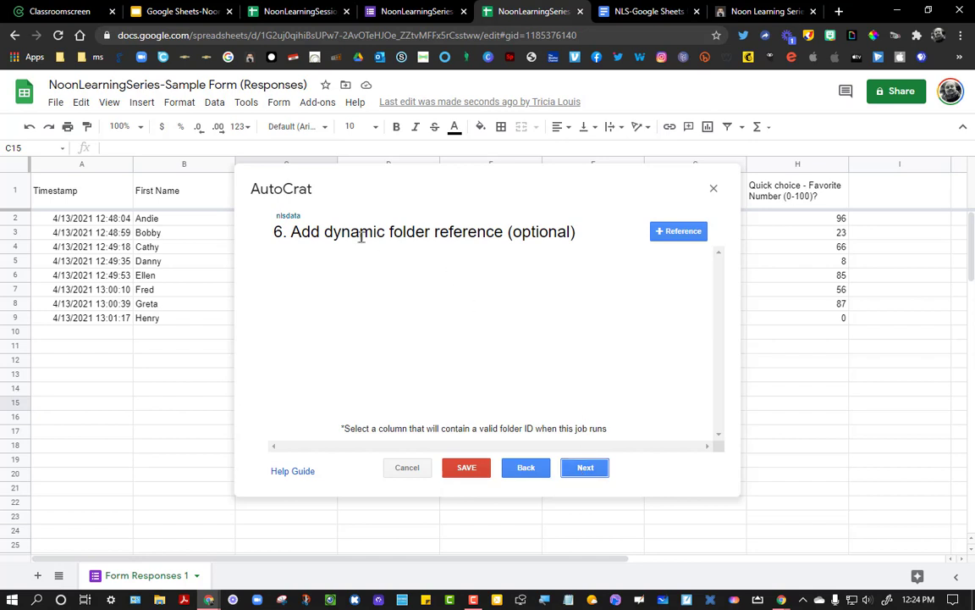
{"action": "left_click", "coordinate": [591, 466]}
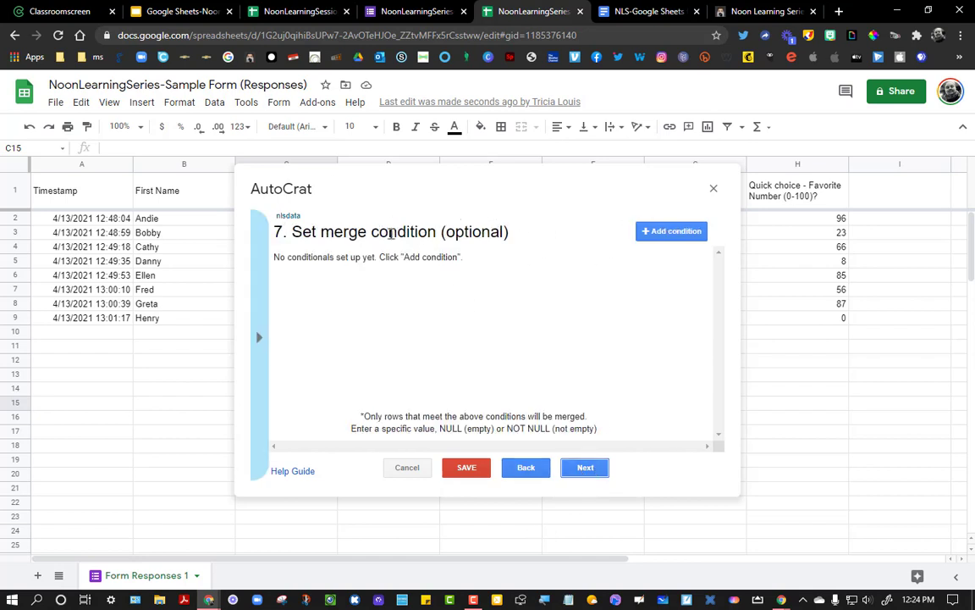
{"action": "left_click", "coordinate": [586, 468]}
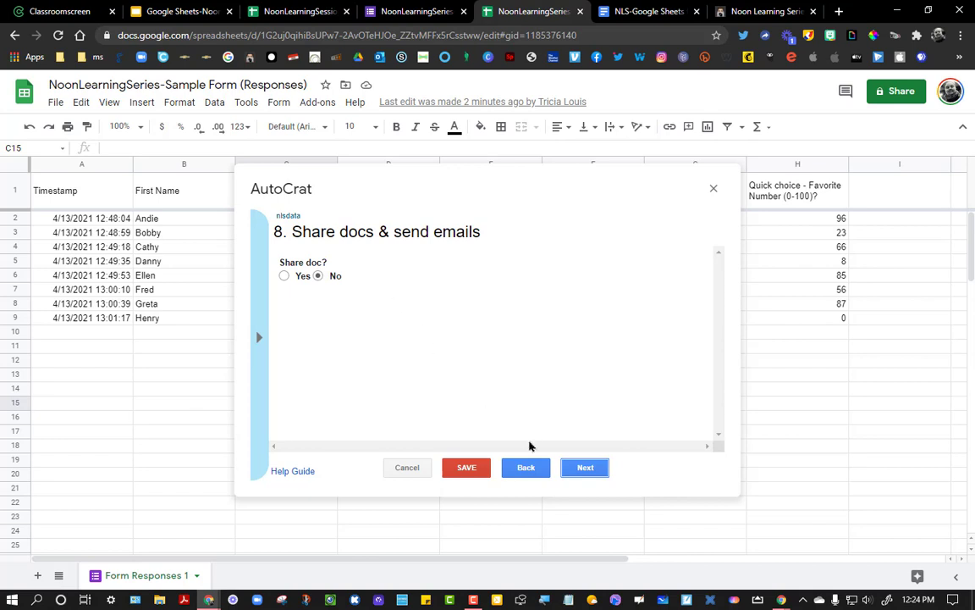
{"action": "left_click", "coordinate": [584, 467]}
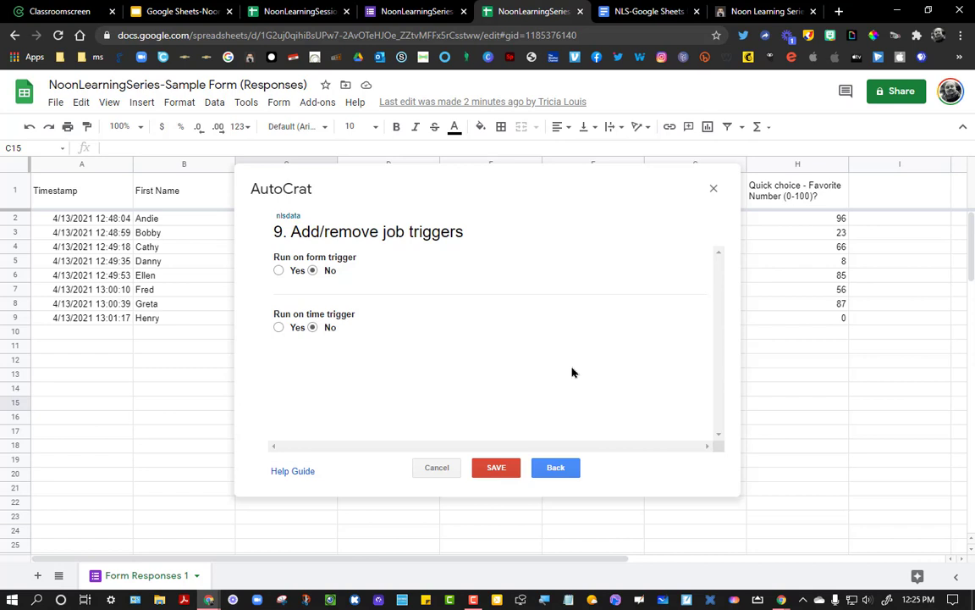
{"action": "left_click", "coordinate": [497, 467]}
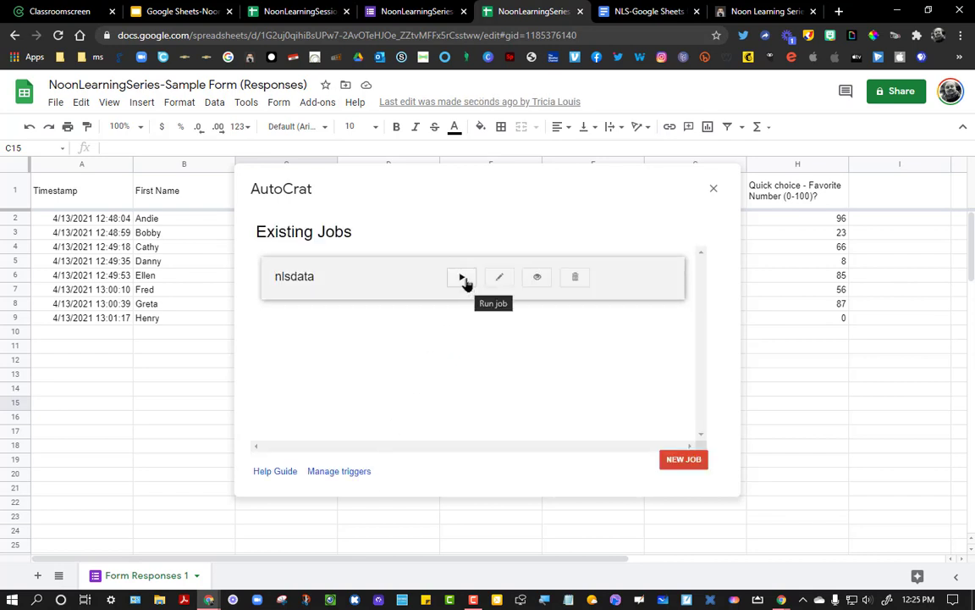
- Run the nlsdata merge job and close Autocrat
{"action": "left_click", "coordinate": [462, 280]}
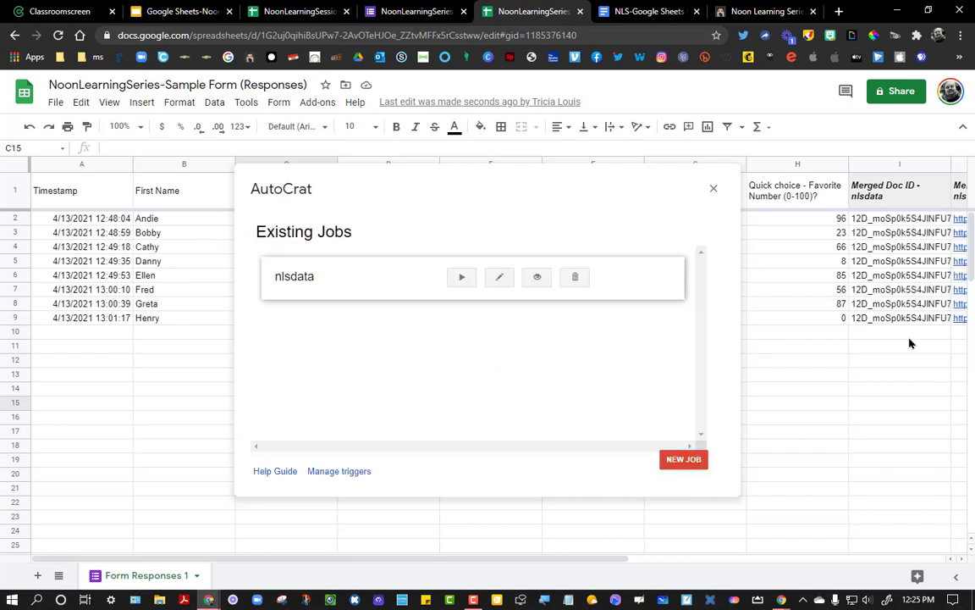
{"action": "left_click", "coordinate": [714, 188]}
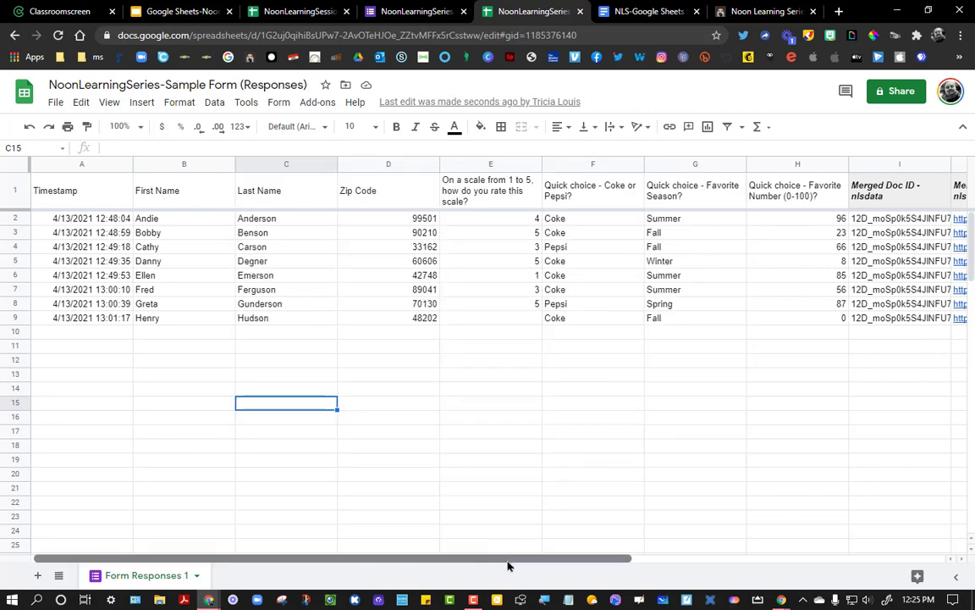
- Open the merged Andie NLS.pdf from the Merged Doc URL in cell J2 and review the letters on its pages
{"action": "left_click_drag", "start_coordinate": [508, 565], "coordinate": [666, 562]}
{"action": "left_click", "coordinate": [781, 221]}
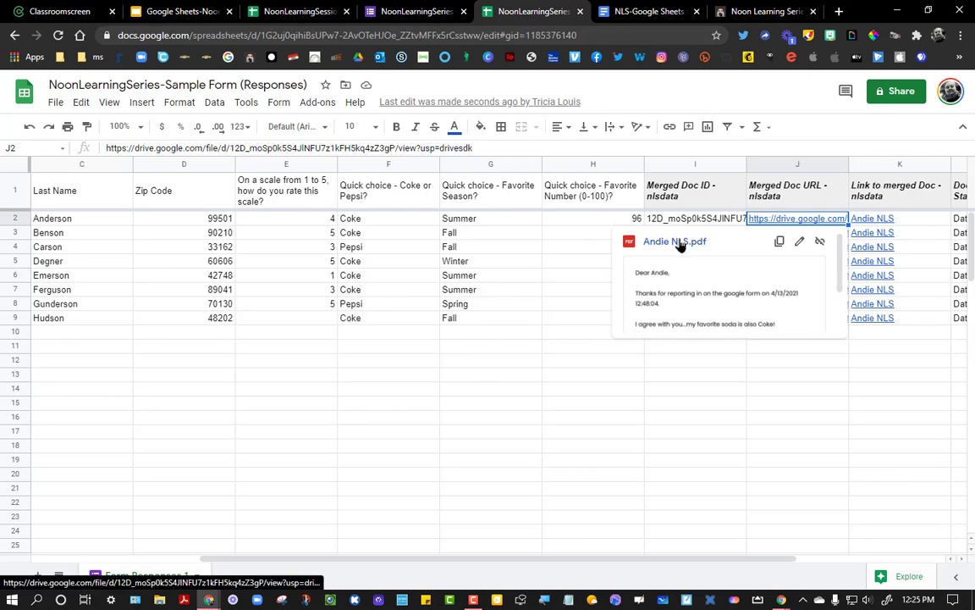
{"action": "left_click", "coordinate": [675, 241]}
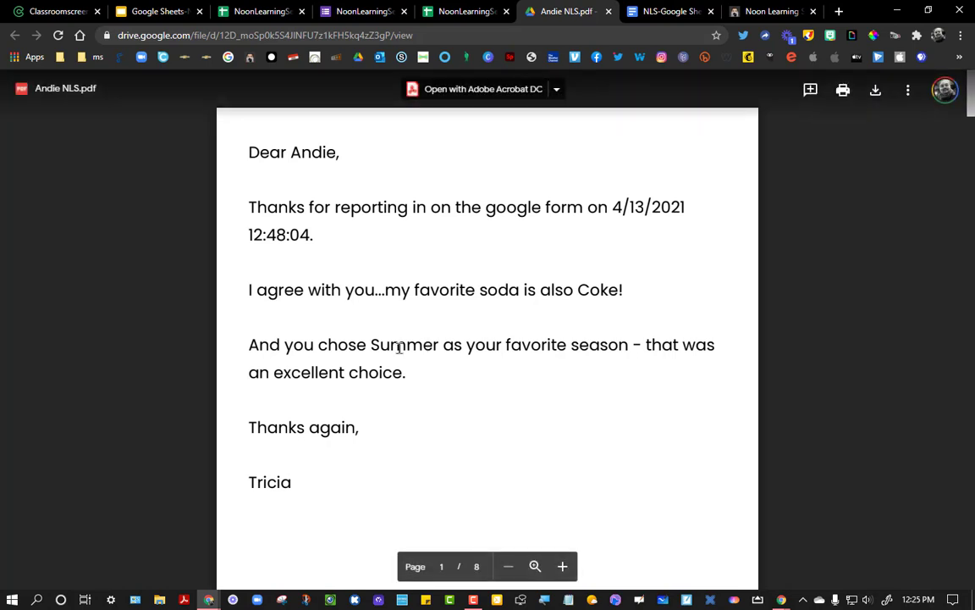
{"action": "scroll", "coordinate": [456, 341], "scroll_direction": "down", "scroll_amount": 10}
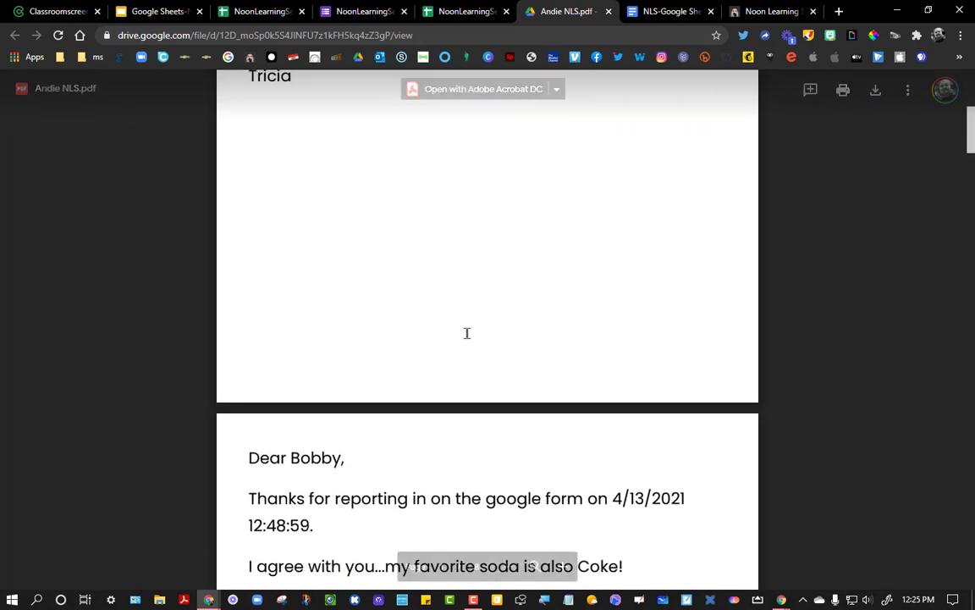
{"action": "scroll", "coordinate": [470, 323], "scroll_direction": "down", "scroll_amount": 20}
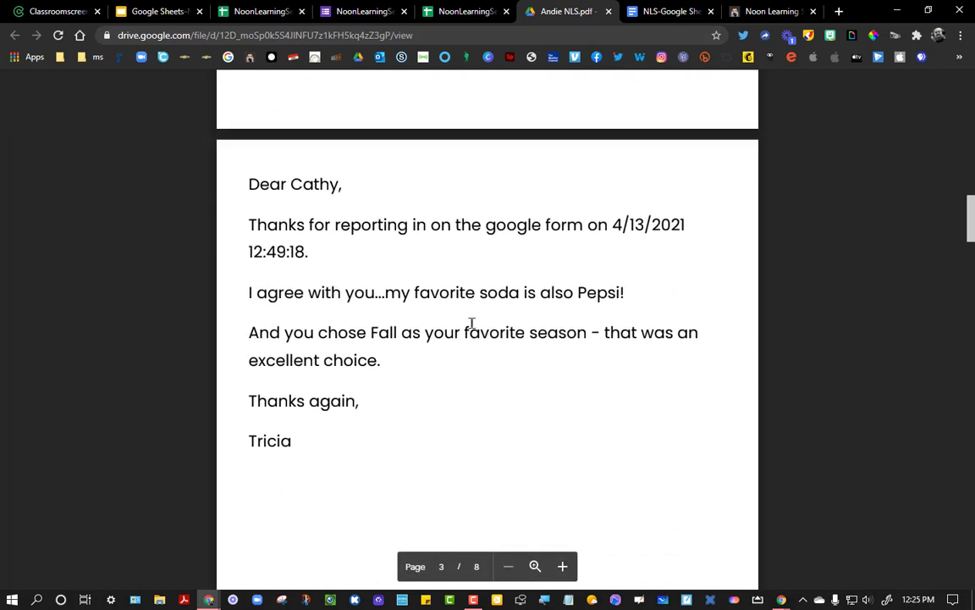
{"action": "scroll", "coordinate": [475, 325], "scroll_direction": "down", "scroll_amount": 15}
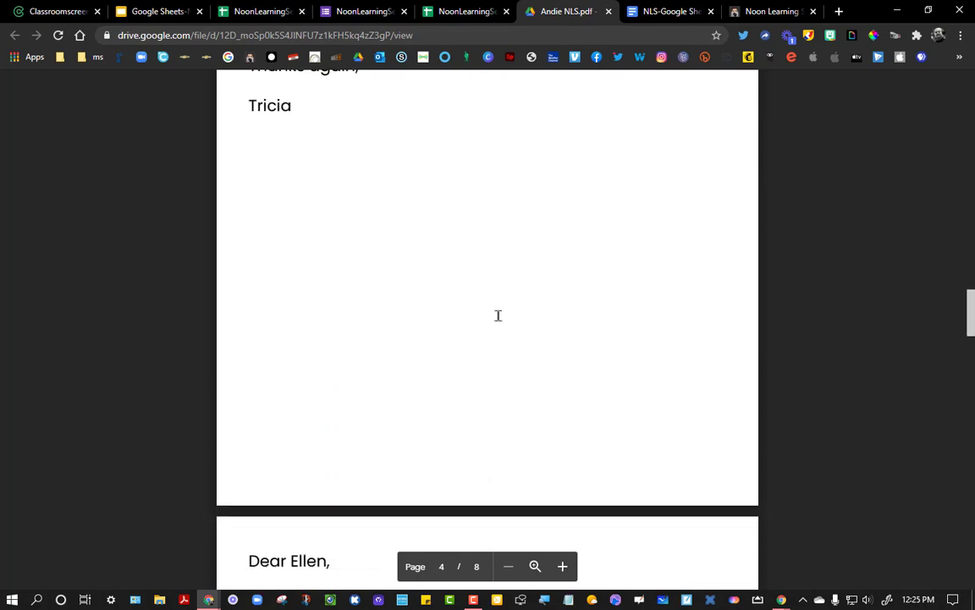
{"action": "scroll", "coordinate": [503, 318], "scroll_direction": "down", "scroll_amount": 15}
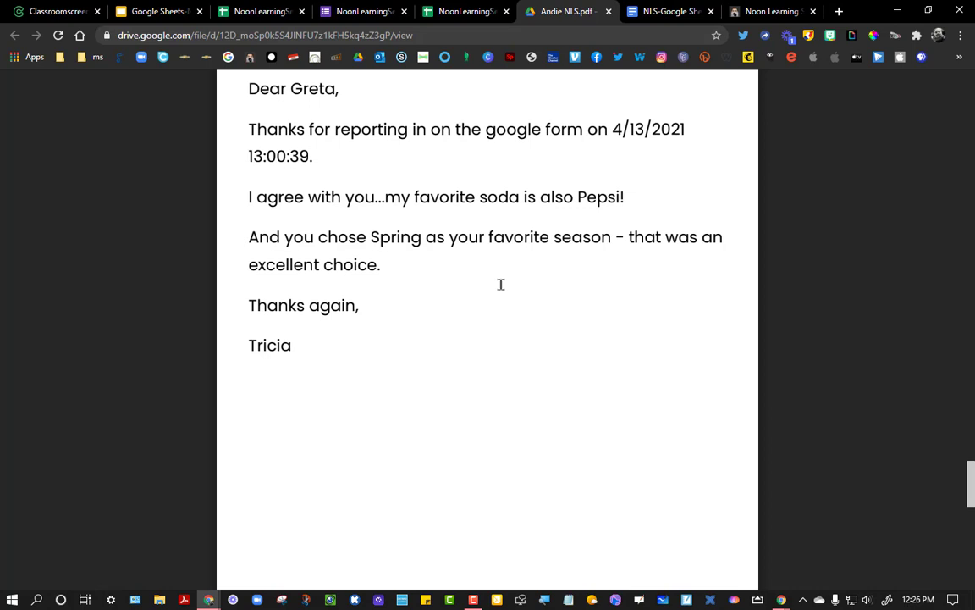
- Switch to the NoonLearningSession-Google Sheets spreadsheet and look over the entries on the Sample Data sheet
{"action": "left_click", "coordinate": [269, 10]}
{"action": "scroll", "coordinate": [339, 402], "scroll_direction": "up", "scroll_amount": 4}
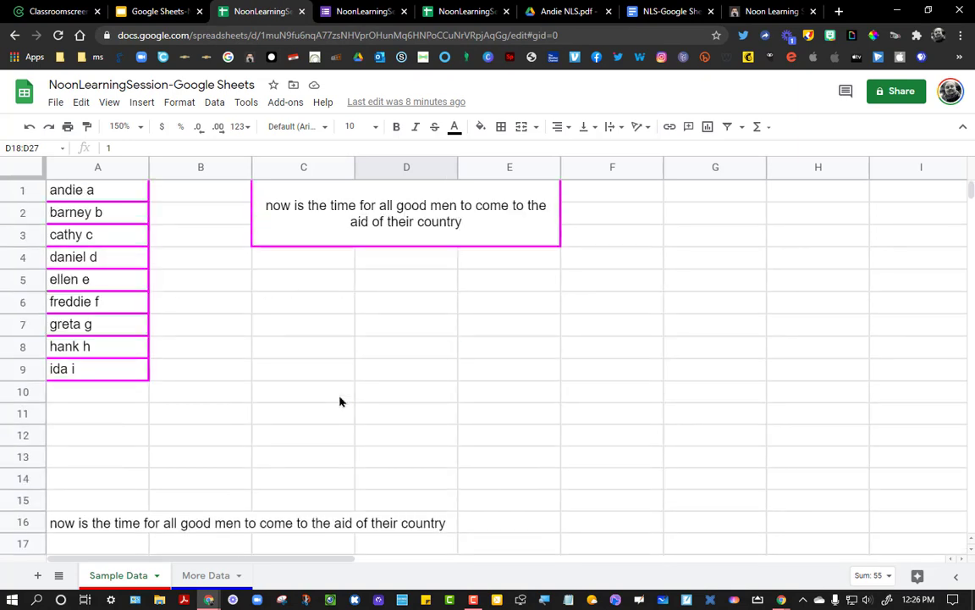
{"action": "scroll", "coordinate": [320, 406], "scroll_direction": "down", "scroll_amount": 5}
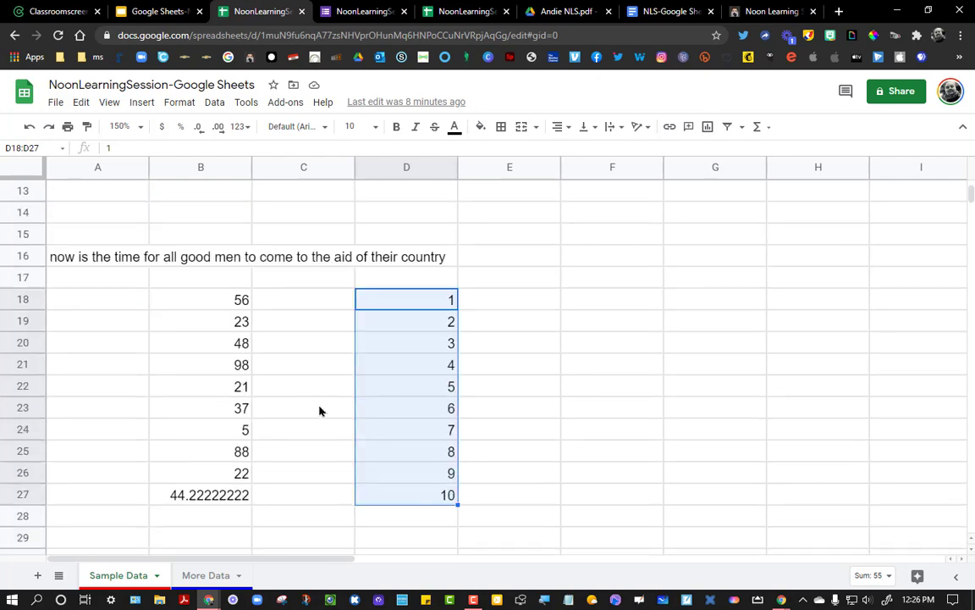
{"action": "scroll", "coordinate": [320, 406], "scroll_direction": "up", "scroll_amount": 5}
- Return to the Sample Form (Responses) spreadsheet and enter 3 as the missing scale rating in cell E9
{"action": "left_click", "coordinate": [464, 11]}
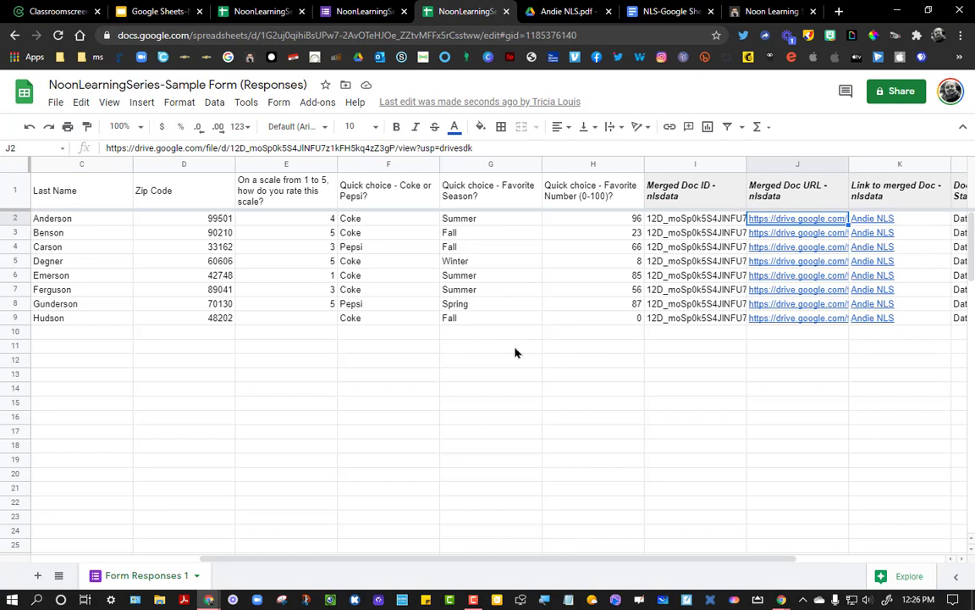
{"action": "left_click", "coordinate": [322, 321]}
{"action": "double_click", "coordinate": [322, 322]}
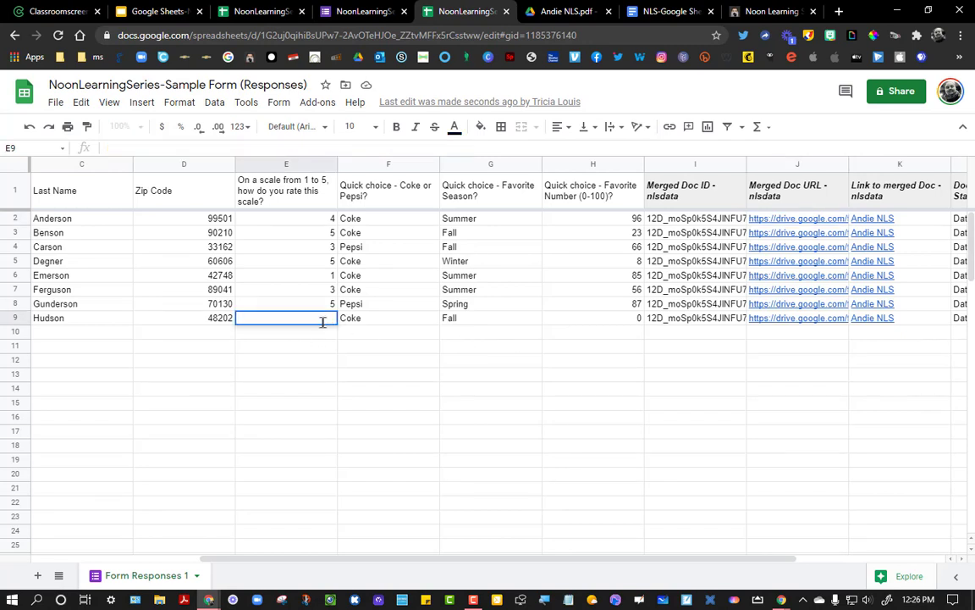
{"action": "type", "text": "8"}
{"action": "type", "text": "3"}
{"action": "left_click", "coordinate": [403, 392]}
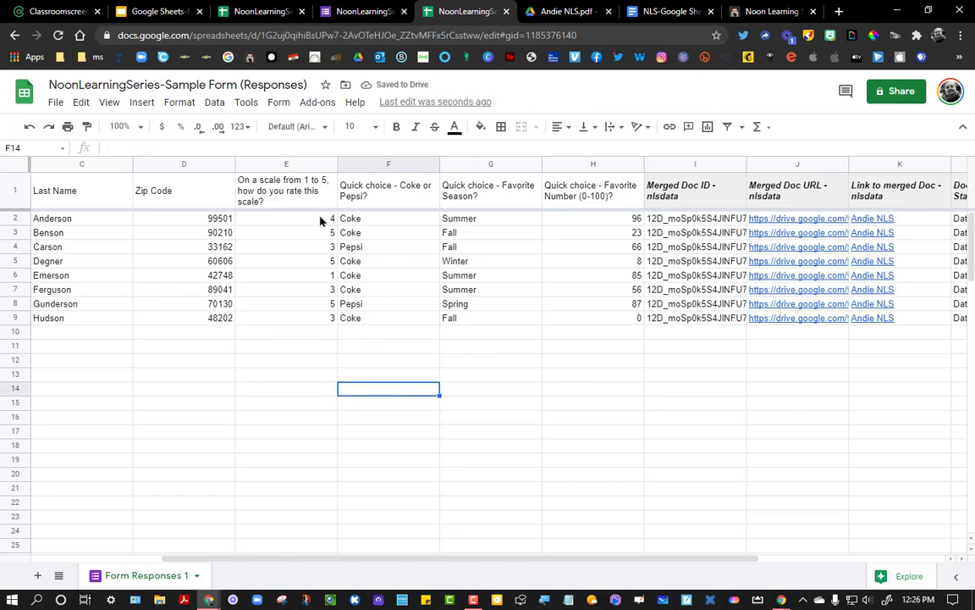
- Sort the whole response sheet from A to Z by the favorite season column, treating the first row as a header
{"action": "left_click", "coordinate": [9, 166]}
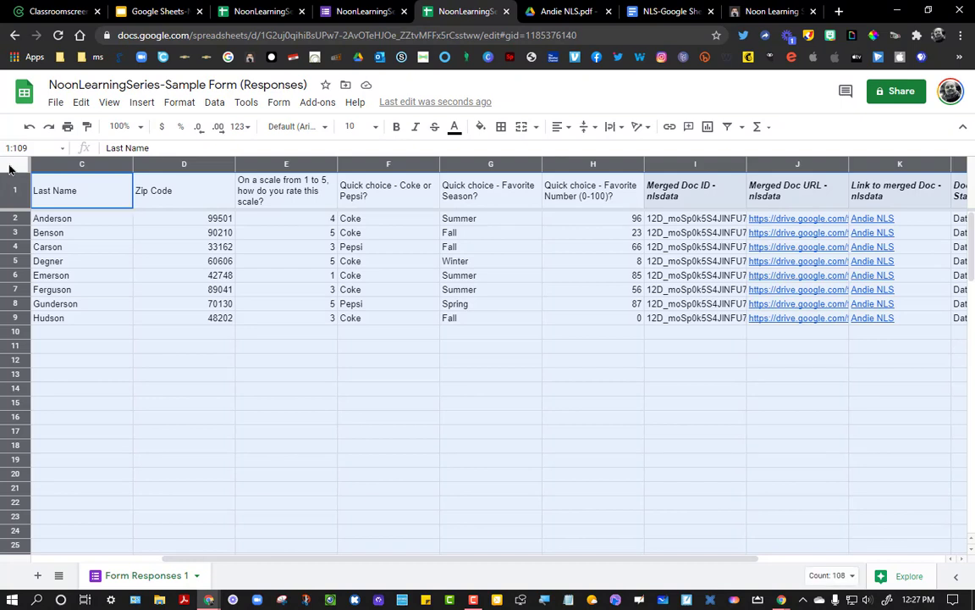
{"action": "left_click", "coordinate": [209, 107]}
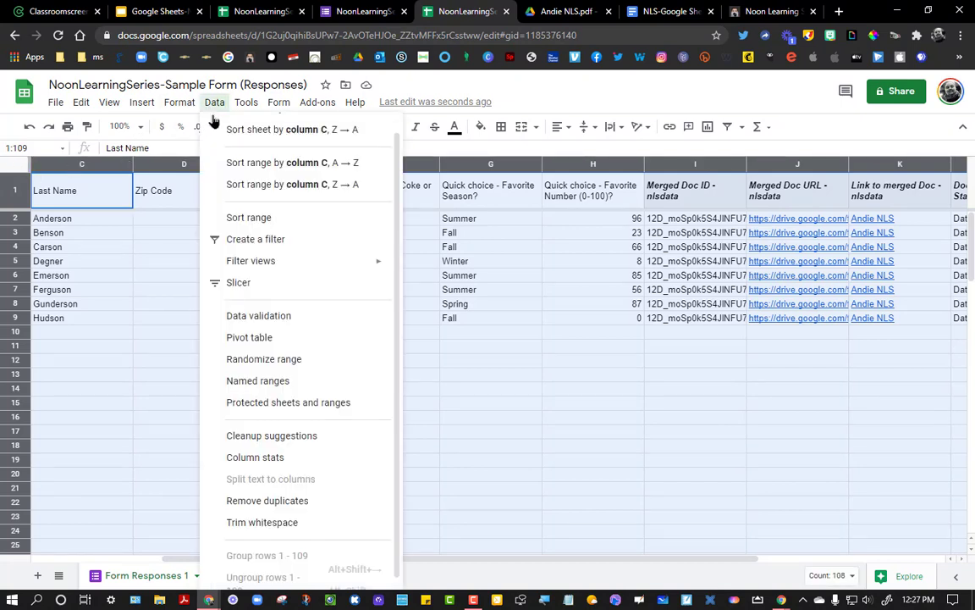
{"action": "left_click", "coordinate": [252, 218]}
{"action": "left_click", "coordinate": [390, 282]}
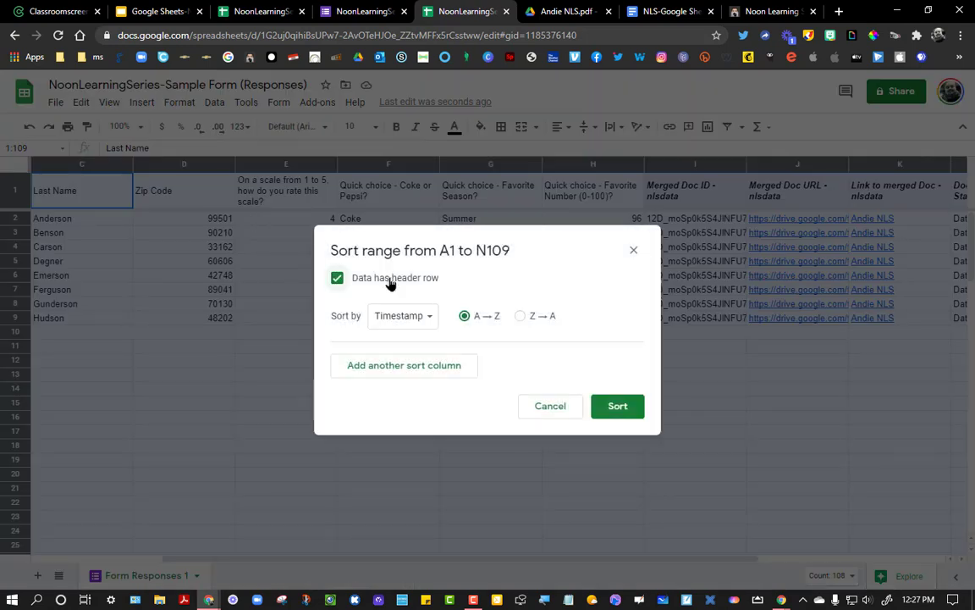
{"action": "left_click", "coordinate": [409, 326]}
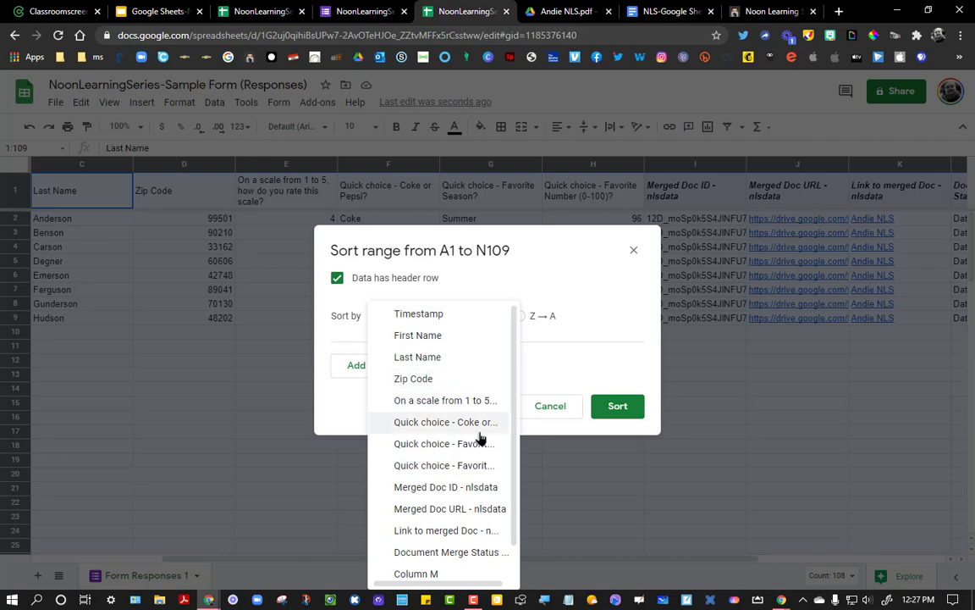
{"action": "left_click", "coordinate": [451, 444]}
{"action": "left_click", "coordinate": [617, 405]}
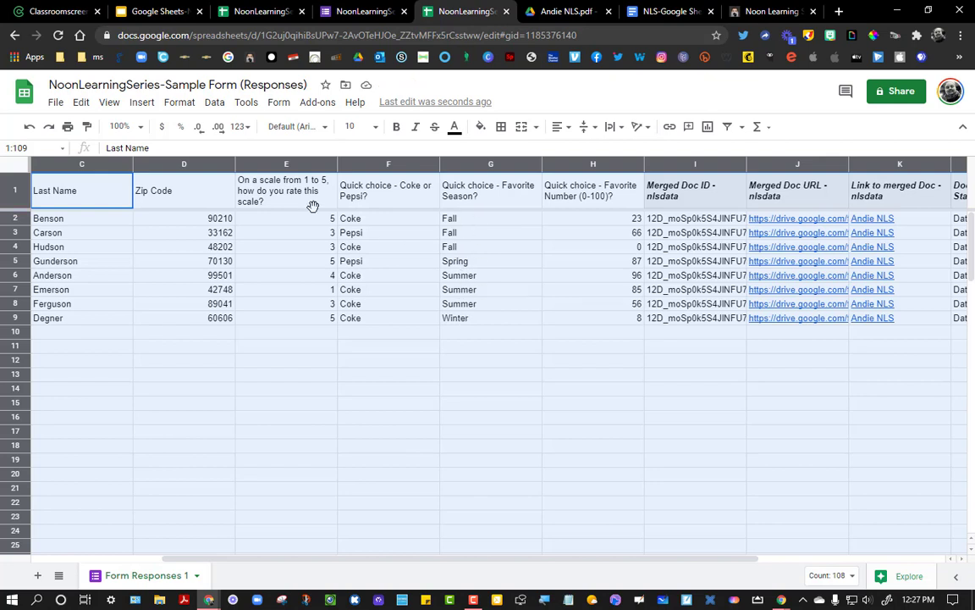
- Undo the sort by favorite season and deselect the sheet
{"action": "left_click", "coordinate": [29, 128]}
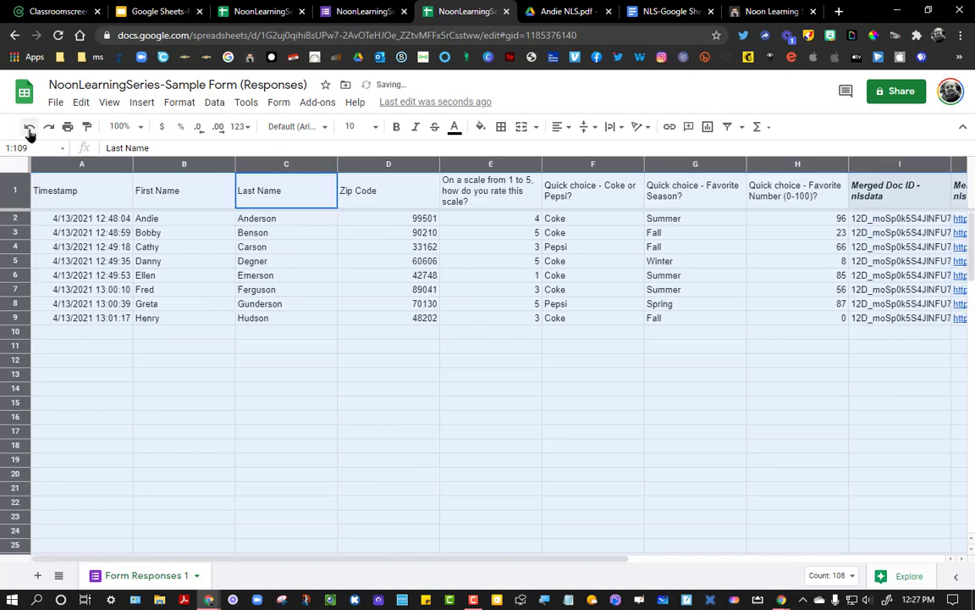
{"action": "left_click", "coordinate": [475, 406]}
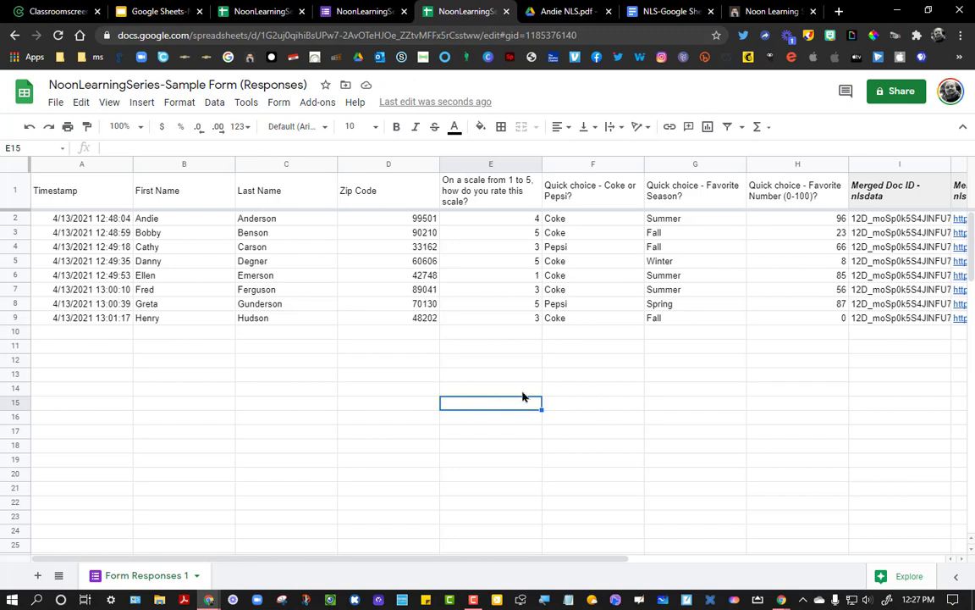
- Create a conditional formatting rule on the 1-to-5 rating column E for cells whose text contains 5
{"action": "left_click", "coordinate": [466, 162]}
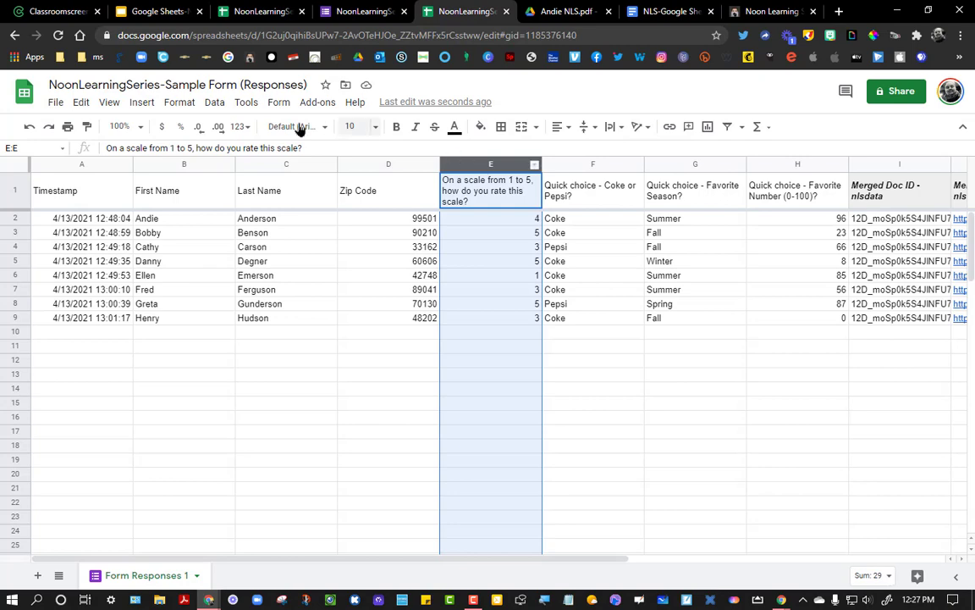
{"action": "left_click", "coordinate": [187, 103]}
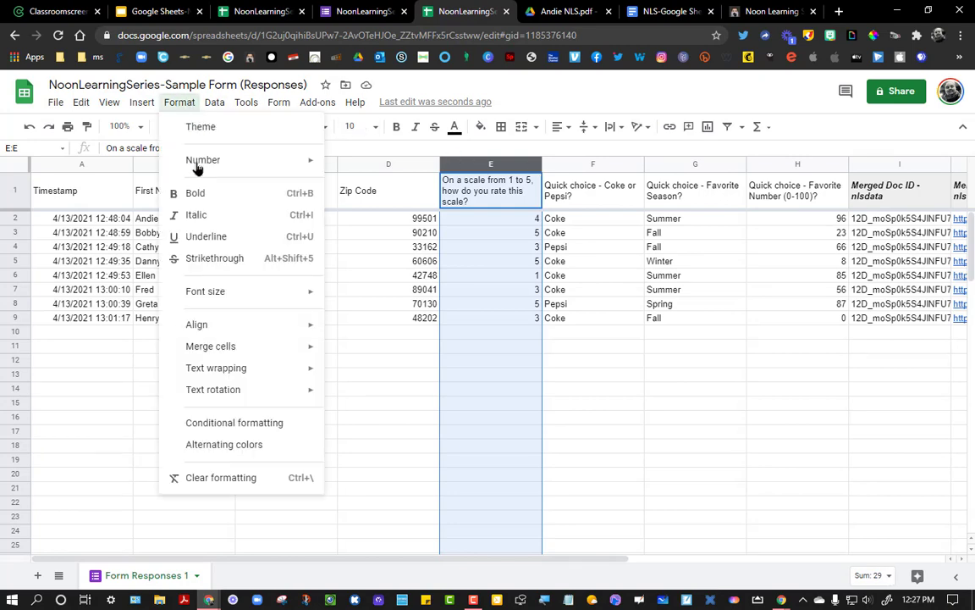
{"action": "left_click", "coordinate": [226, 420]}
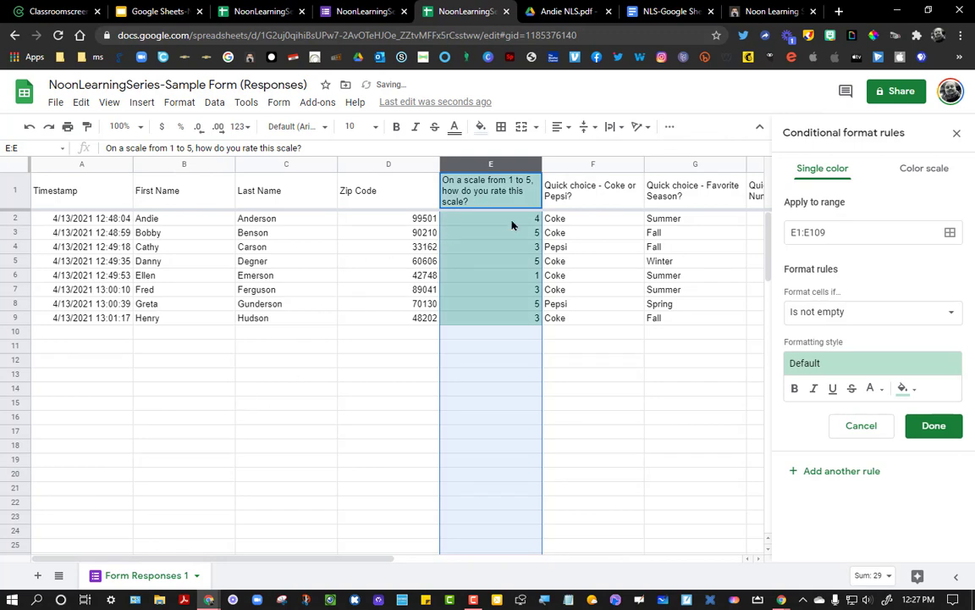
{"action": "left_click", "coordinate": [821, 314]}
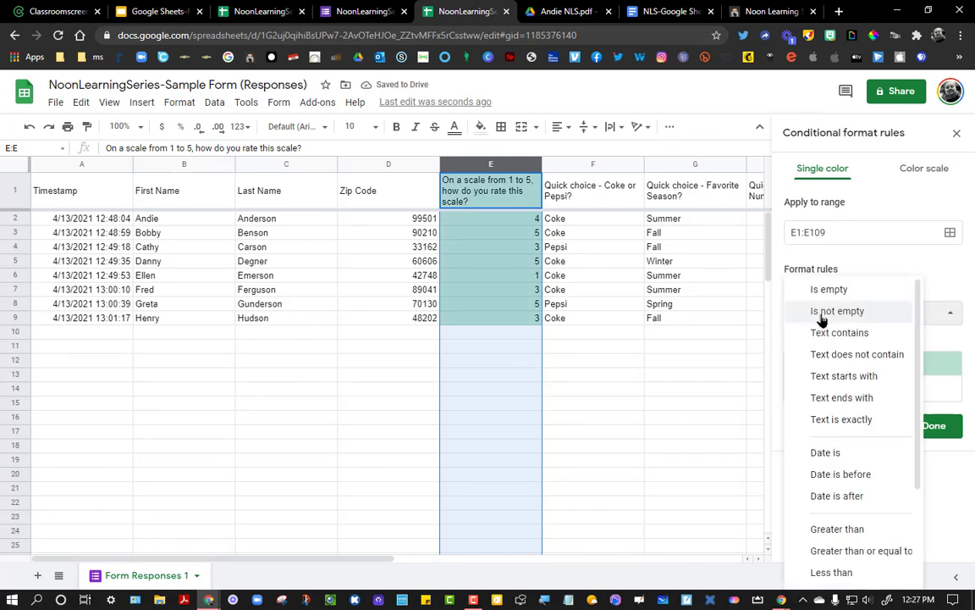
{"action": "left_click", "coordinate": [832, 337]}
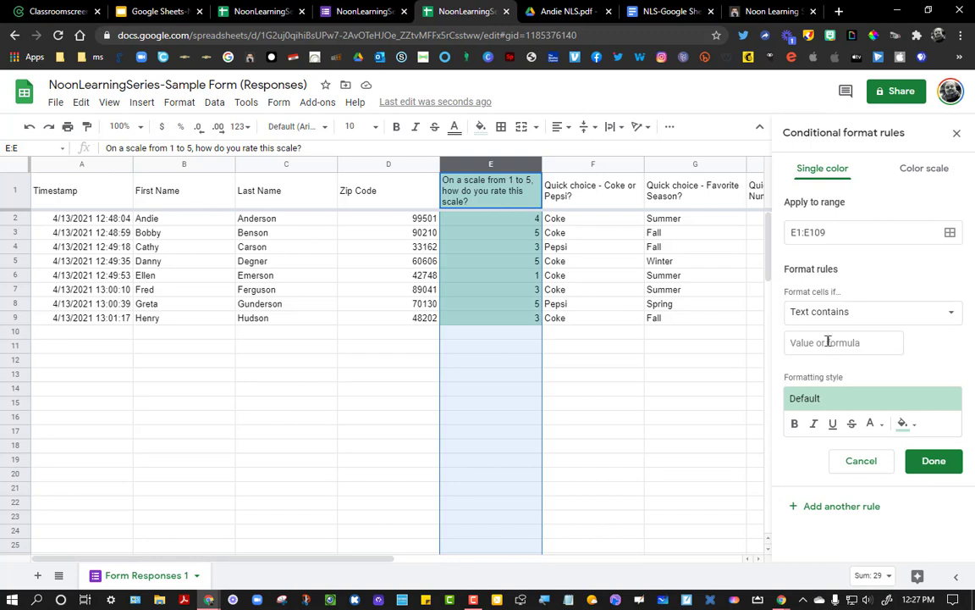
{"action": "left_click", "coordinate": [828, 342]}
{"action": "type", "text": "5"}
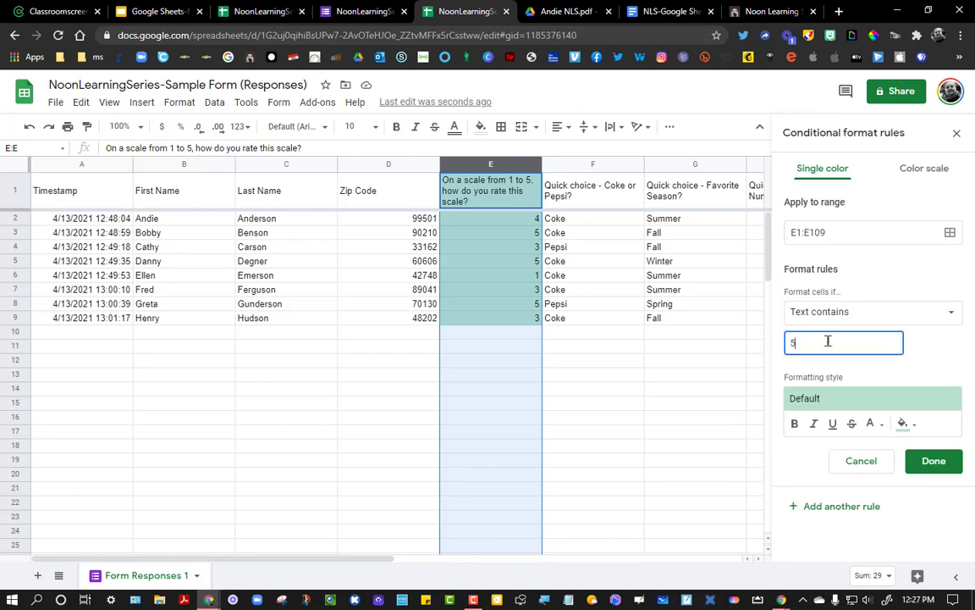
- Give the conditional formatting rule the theme's red fill color and save it
{"action": "left_click", "coordinate": [903, 425]}
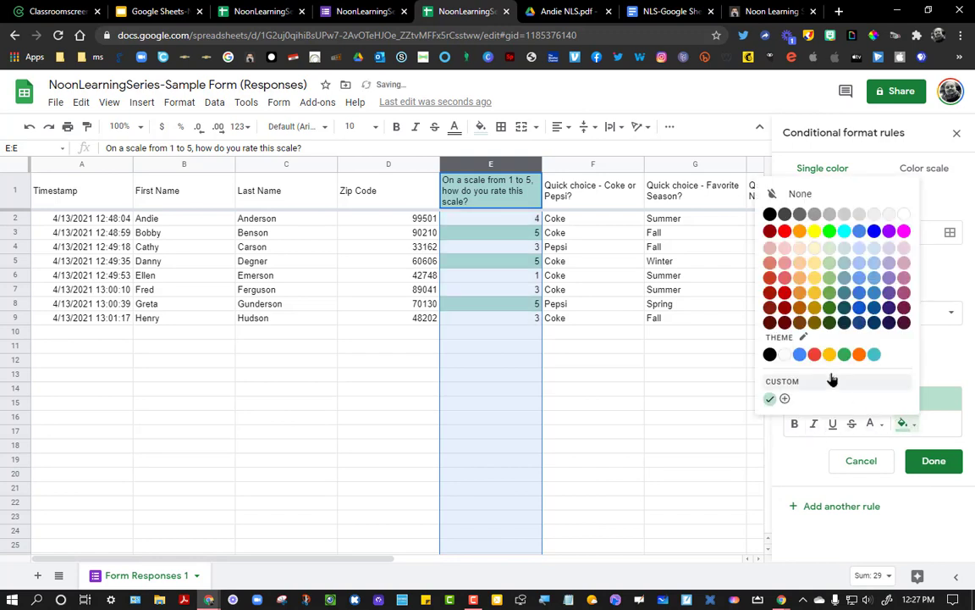
{"action": "left_click", "coordinate": [815, 354]}
{"action": "left_click", "coordinate": [923, 461]}
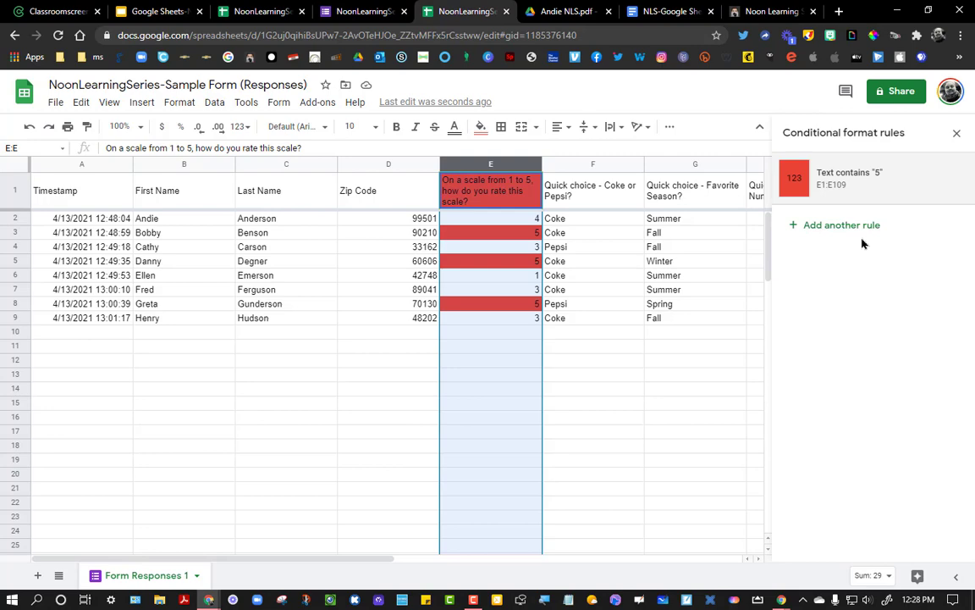
- View the people and link sharing options of the responses spreadsheet and close them
{"action": "left_click", "coordinate": [880, 99]}
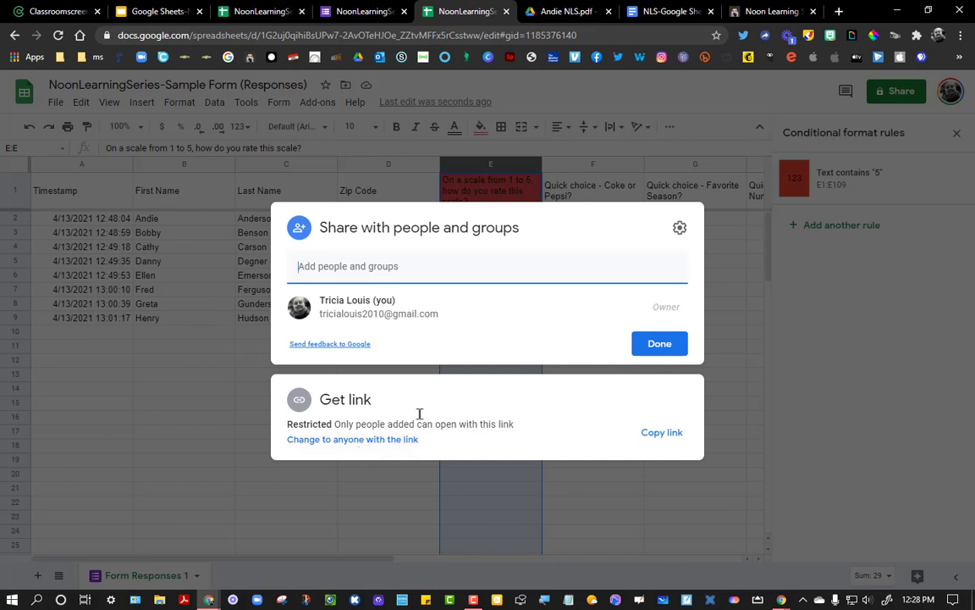
{"action": "left_click", "coordinate": [759, 311]}
- Publish the entire responses spreadsheet to the web as a web page and confirm the publication
{"action": "left_click", "coordinate": [55, 102]}
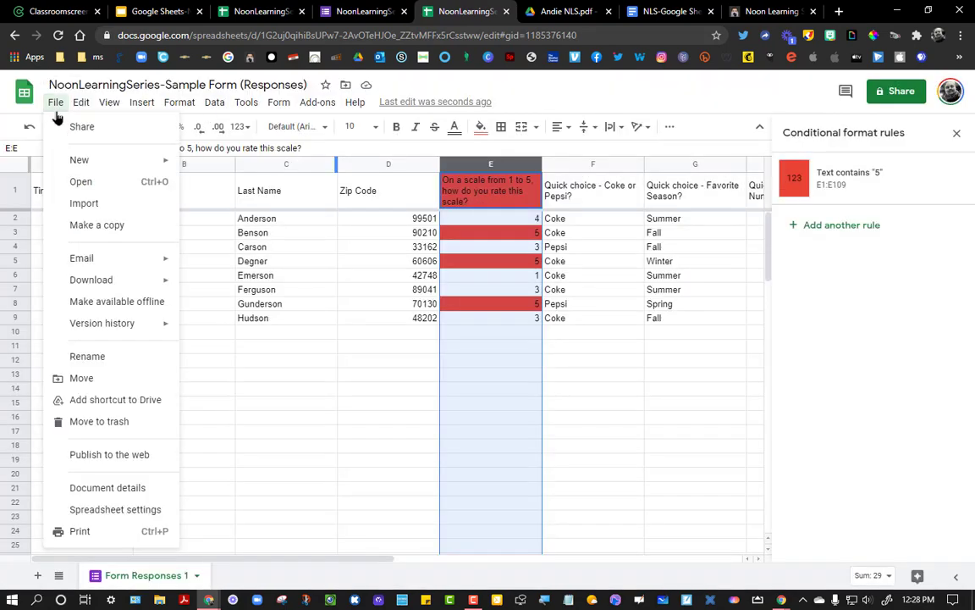
{"action": "left_click", "coordinate": [119, 455]}
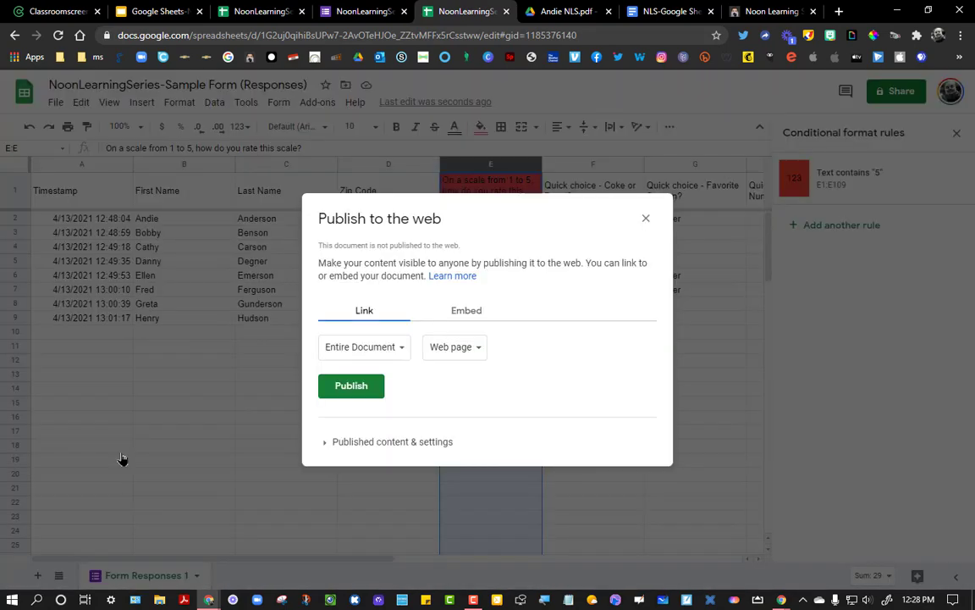
{"action": "left_click", "coordinate": [366, 387]}
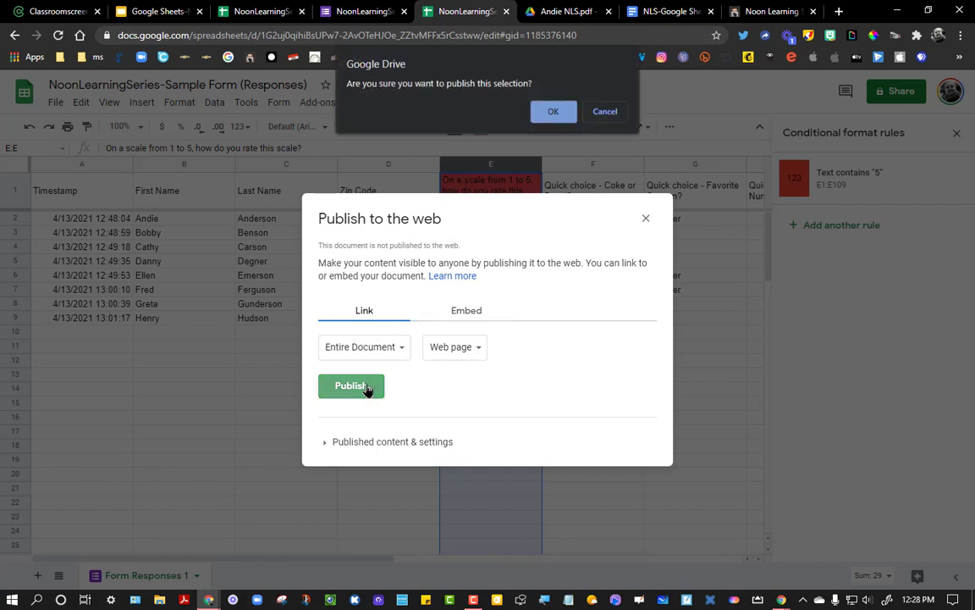
{"action": "left_click", "coordinate": [555, 110]}
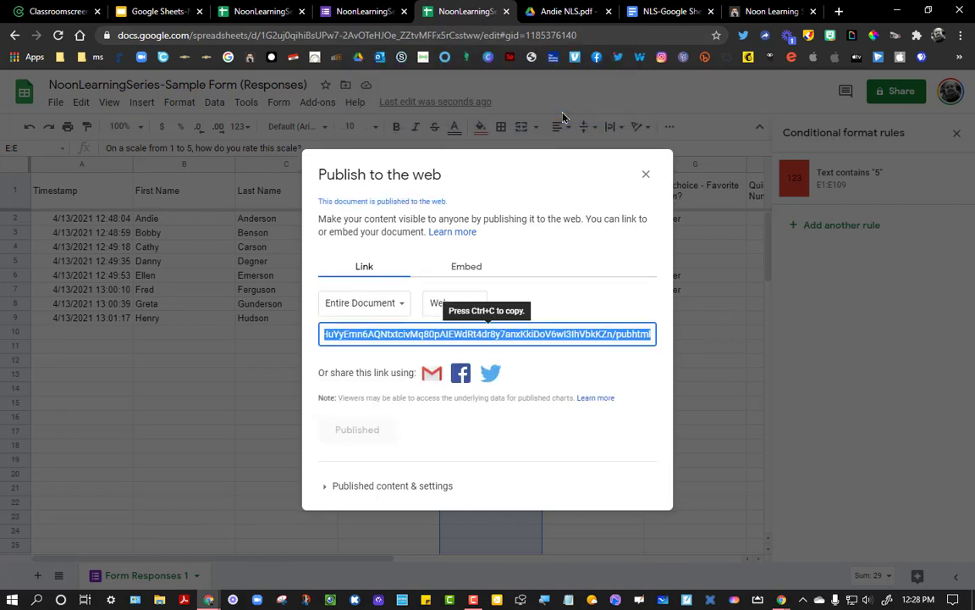
- Copy the published link, view the page in a new browser tab, and close that tab and the publishing dialog
{"action": "key", "text": "ctrl+c"}
{"action": "left_click", "coordinate": [838, 11]}
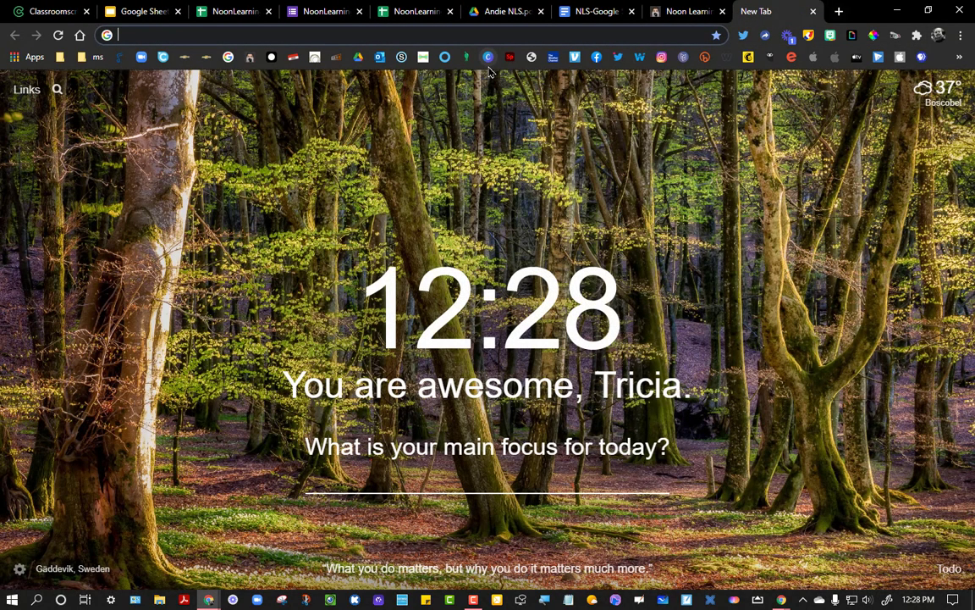
{"action": "key", "text": "ctrl+v"}
{"action": "key", "text": "Return"}
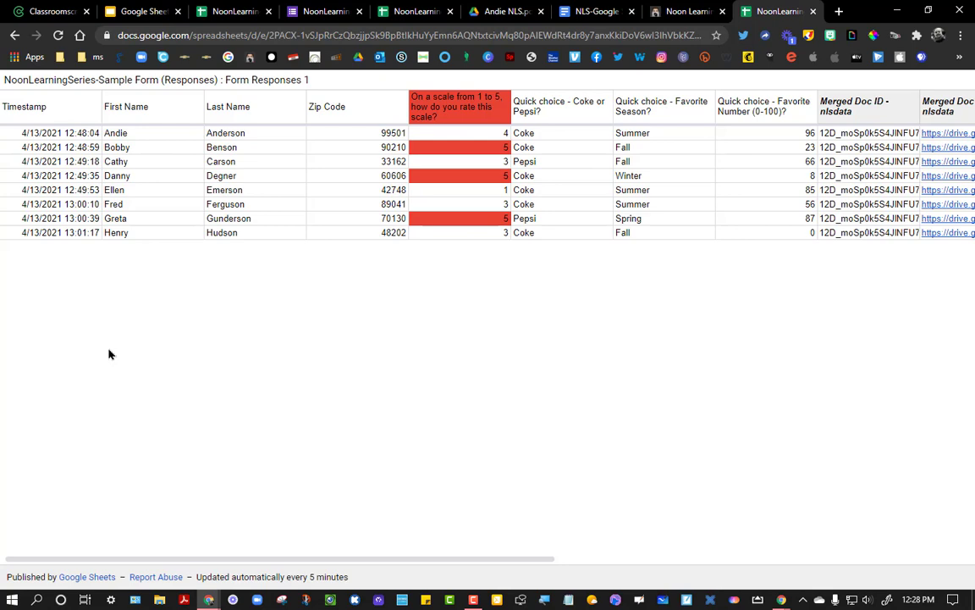
{"action": "left_click", "coordinate": [813, 11]}
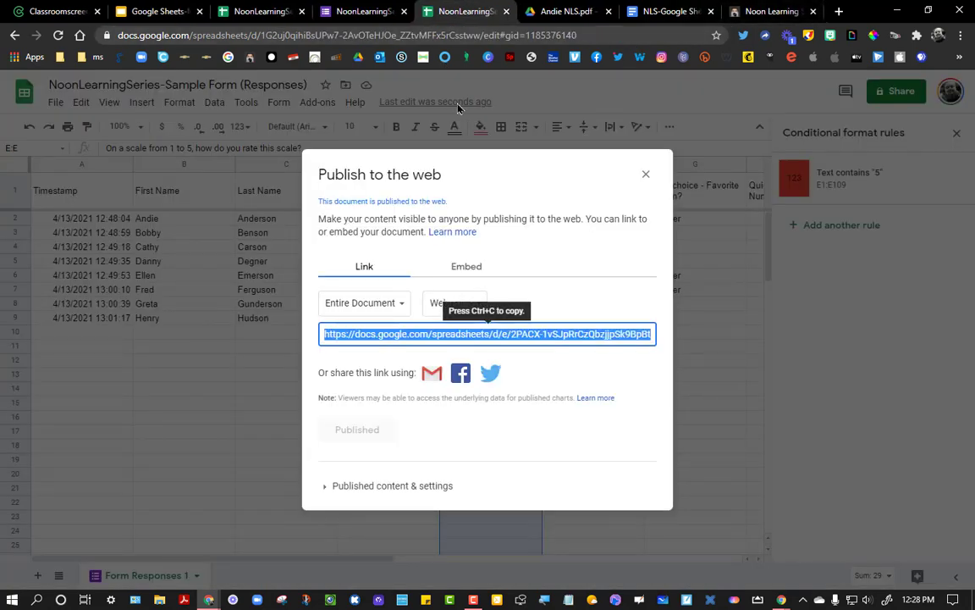
{"action": "left_click", "coordinate": [645, 173]}
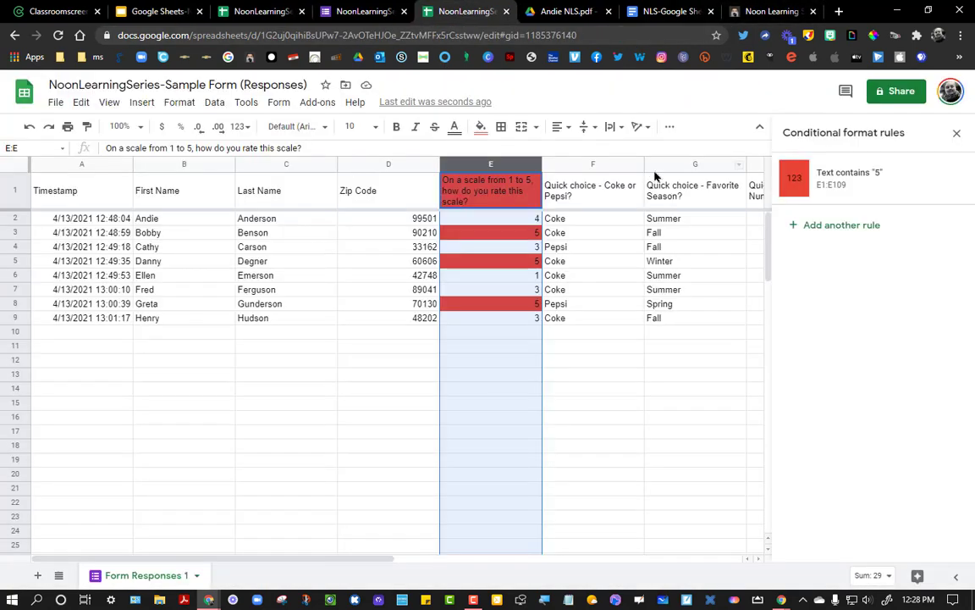
- Preview printing the responses sheet scaled to fit the page in portrait orientation, and leave the print settings without printing
{"action": "left_click", "coordinate": [955, 135]}
{"action": "left_click", "coordinate": [56, 103]}
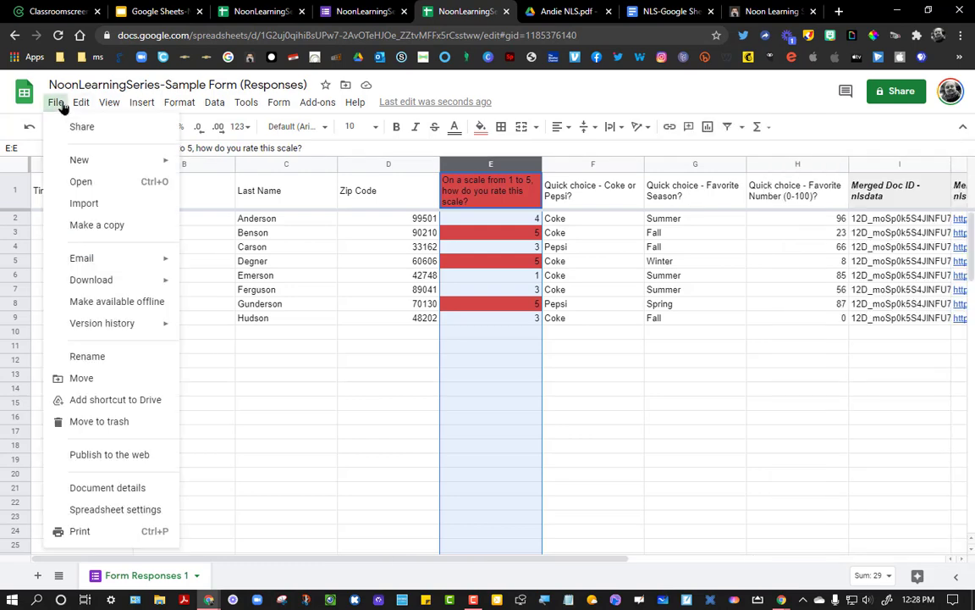
{"action": "left_click", "coordinate": [79, 530]}
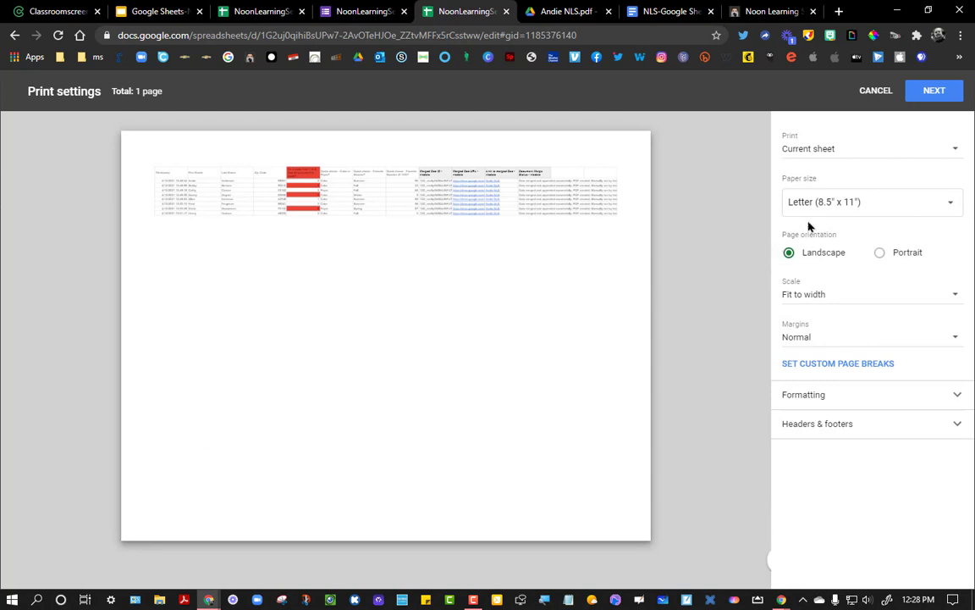
{"action": "left_click", "coordinate": [808, 296]}
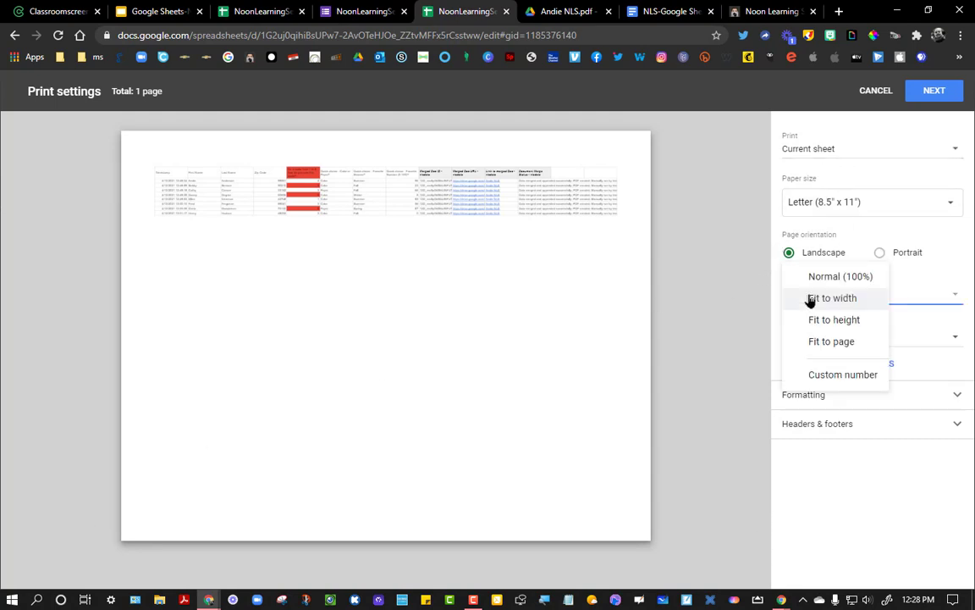
{"action": "left_click", "coordinate": [837, 349]}
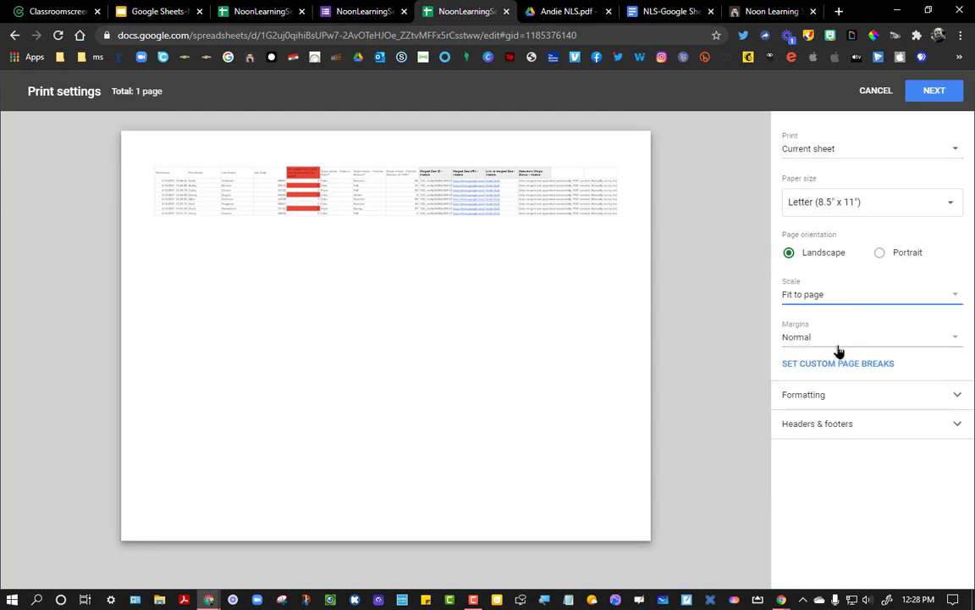
{"action": "left_click", "coordinate": [879, 253]}
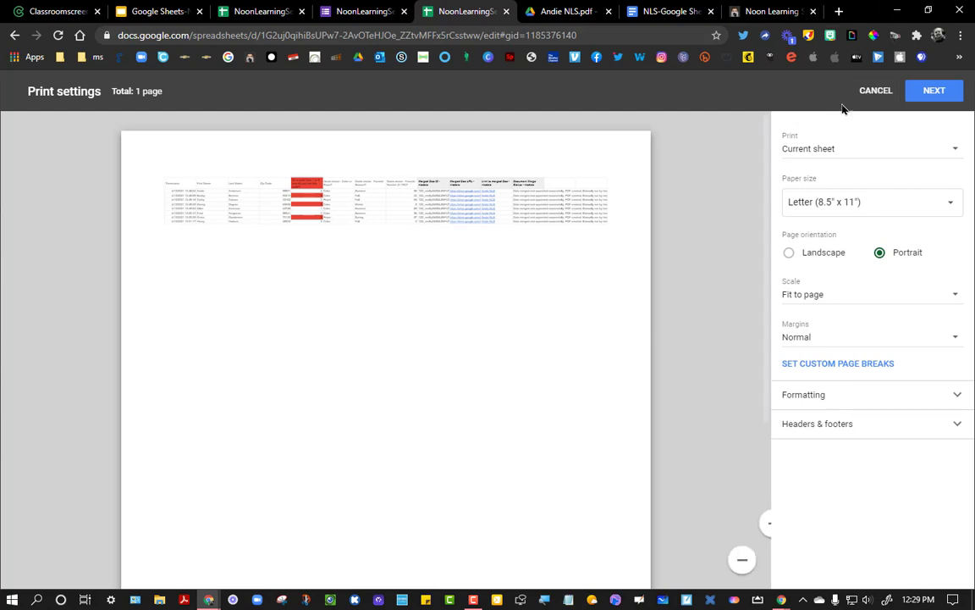
{"action": "left_click", "coordinate": [882, 91]}
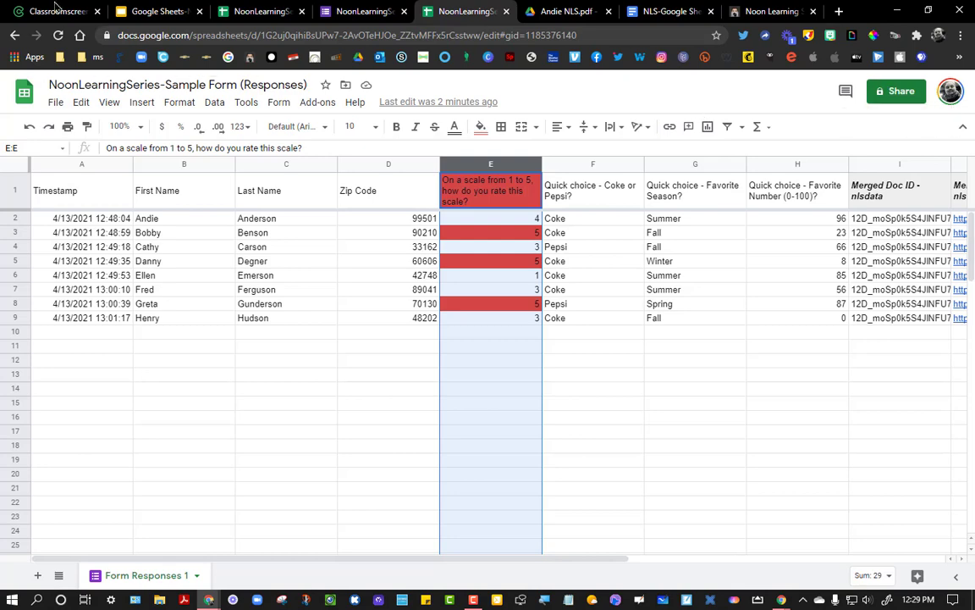
- Switch to the Google Sheets session presentation and advance from the agenda to the Wrap-Up slide
{"action": "left_click", "coordinate": [144, 12]}
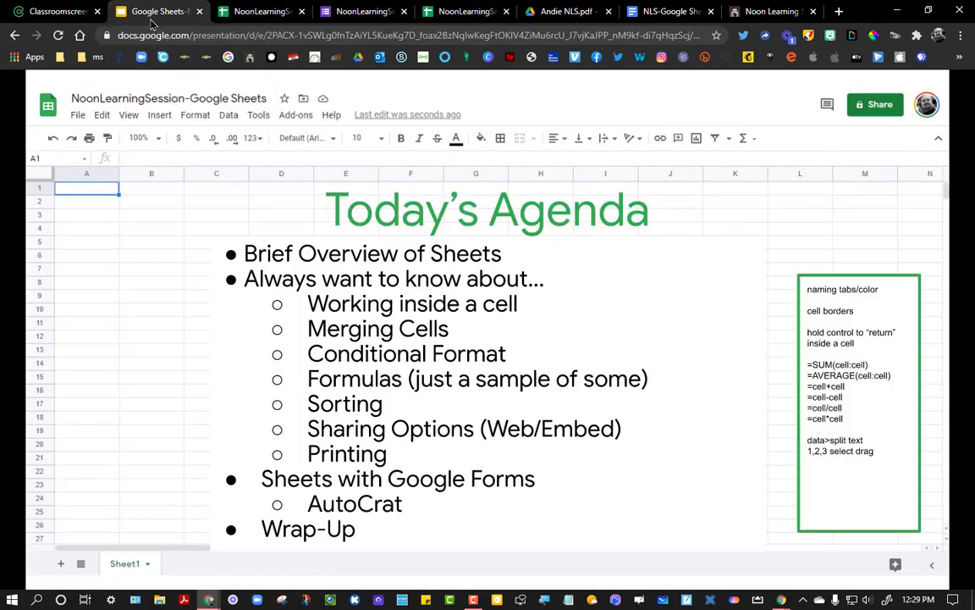
{"action": "left_click", "coordinate": [85, 562]}
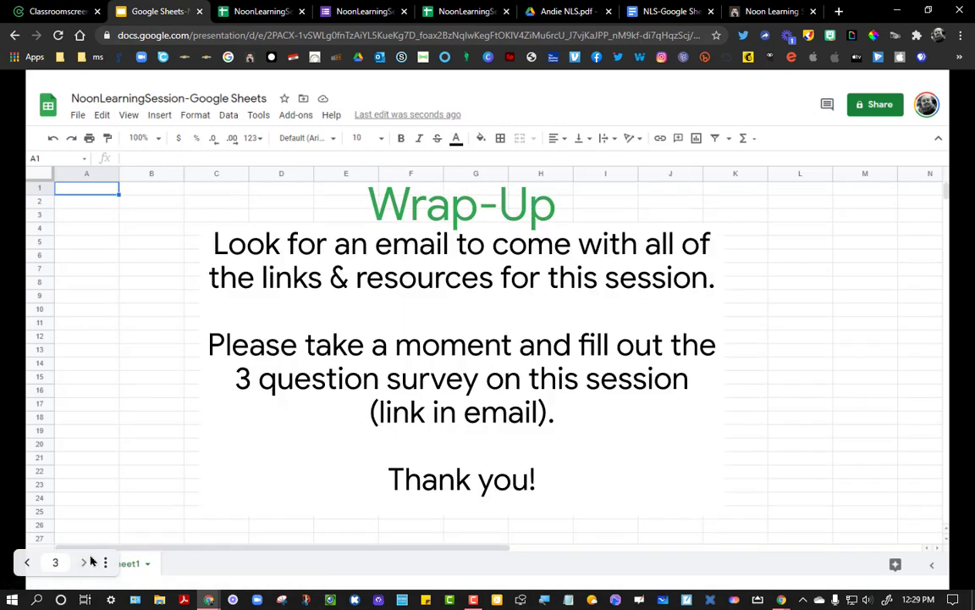